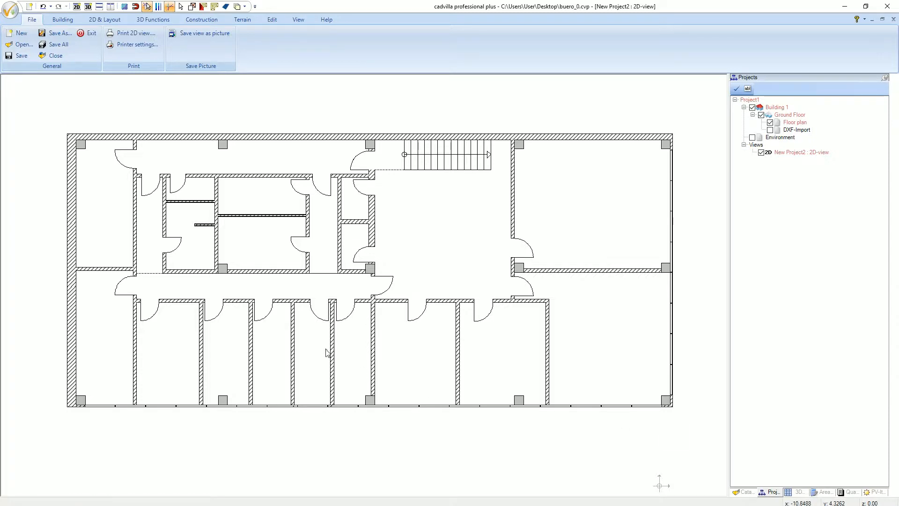
- Set the paper size to A3 in the PDFCreator printer's advanced options and confirm the printer settings
click(9, 9)
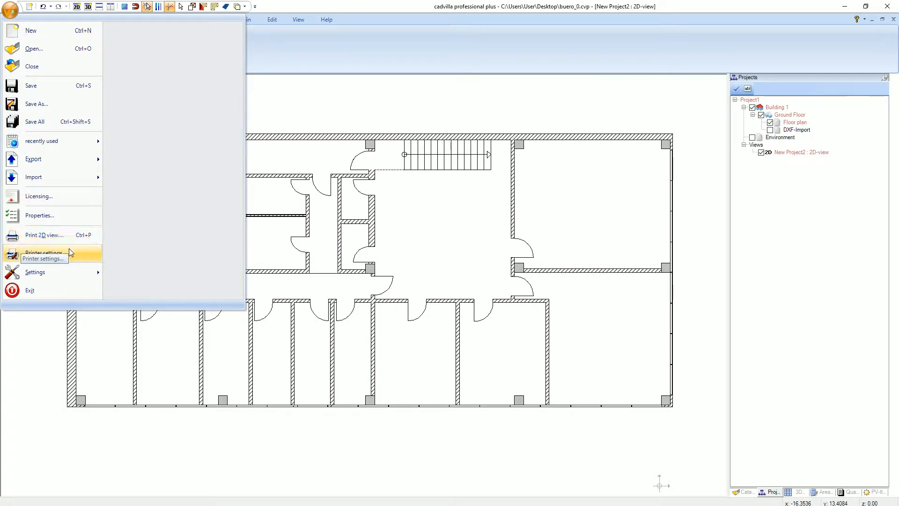
click(84, 252)
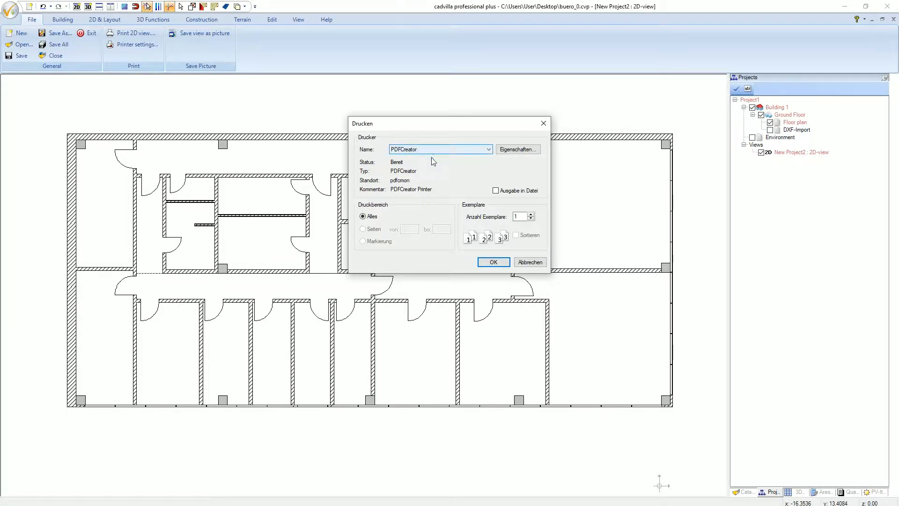
click(514, 150)
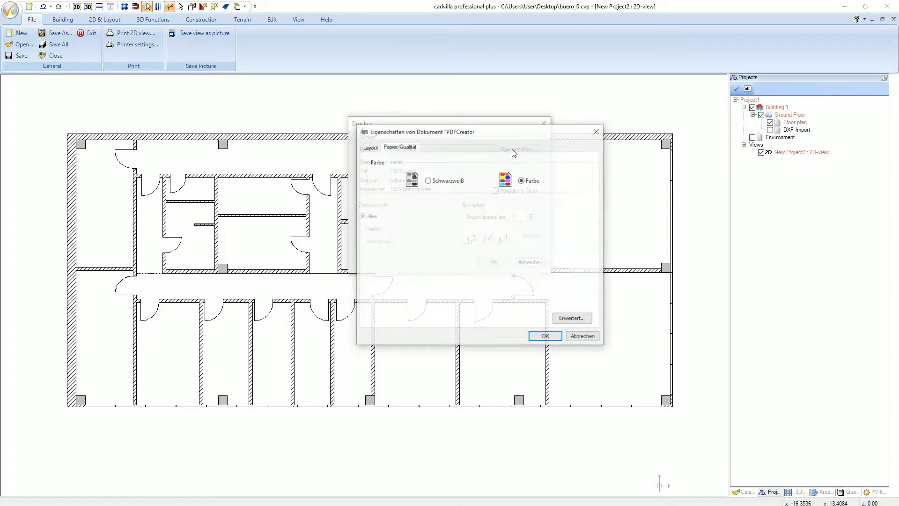
click(573, 319)
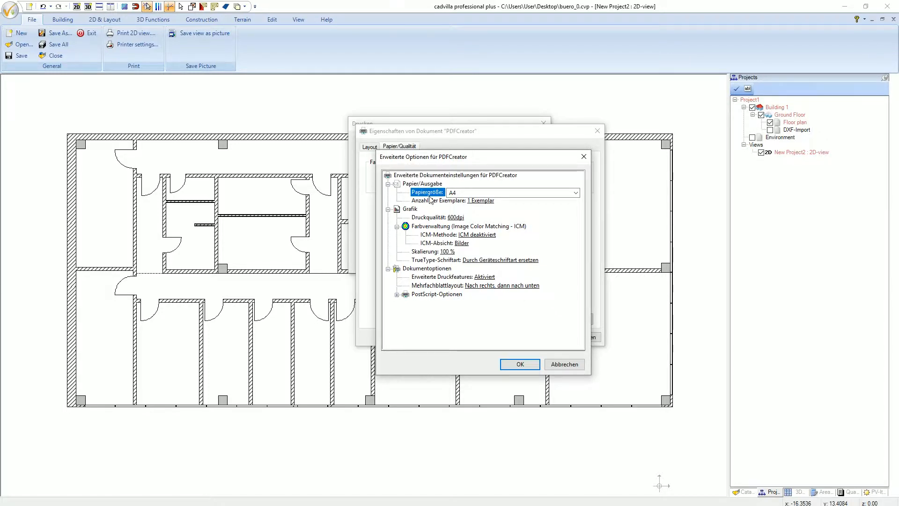
click(545, 194)
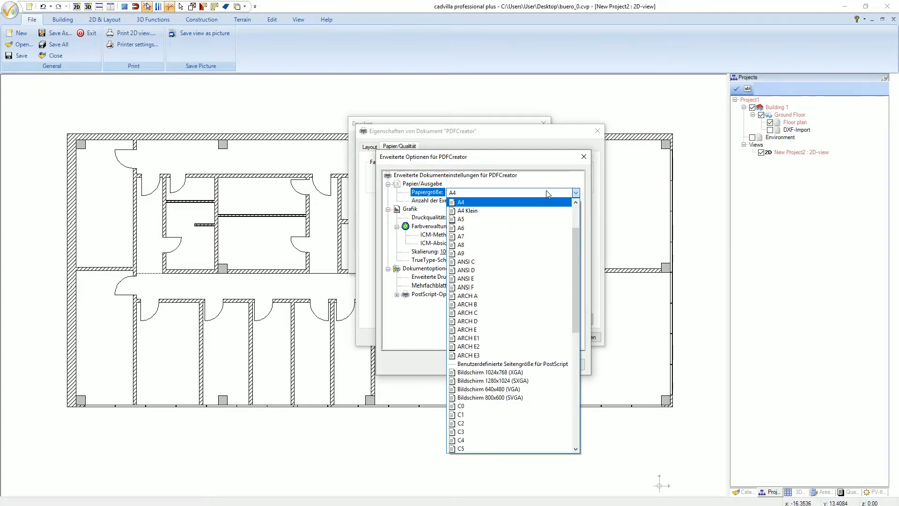
click(576, 203)
click(576, 202)
click(577, 202)
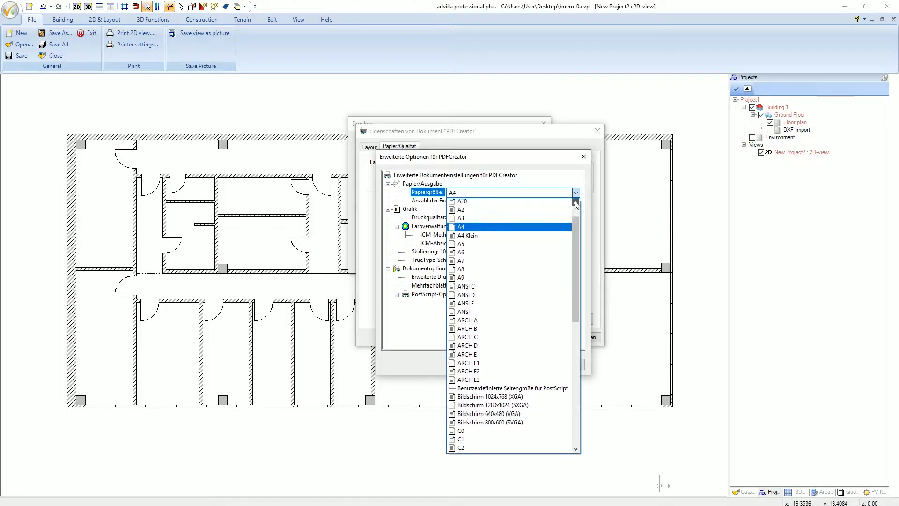
click(576, 202)
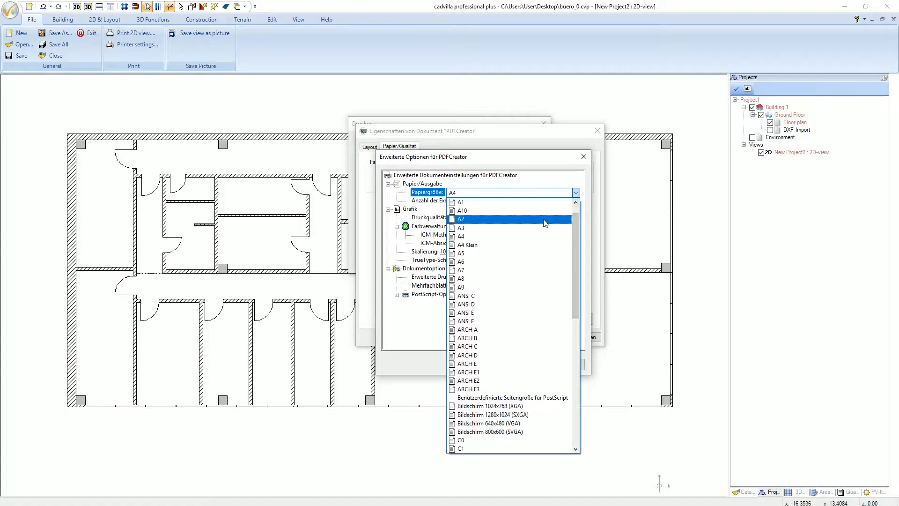
click(489, 228)
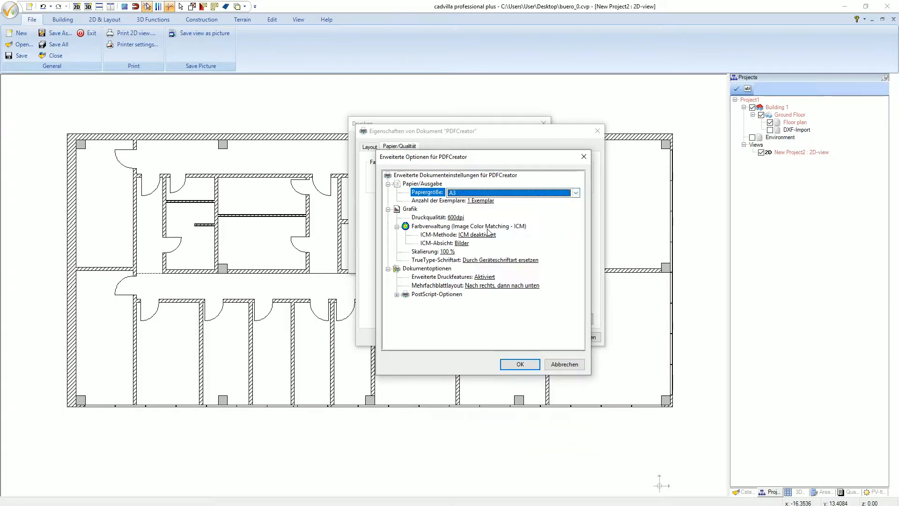
click(521, 364)
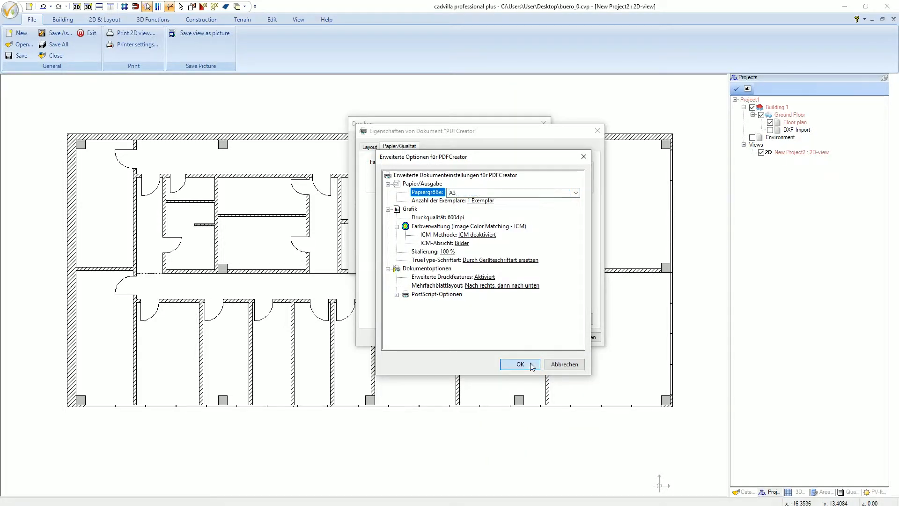
click(554, 338)
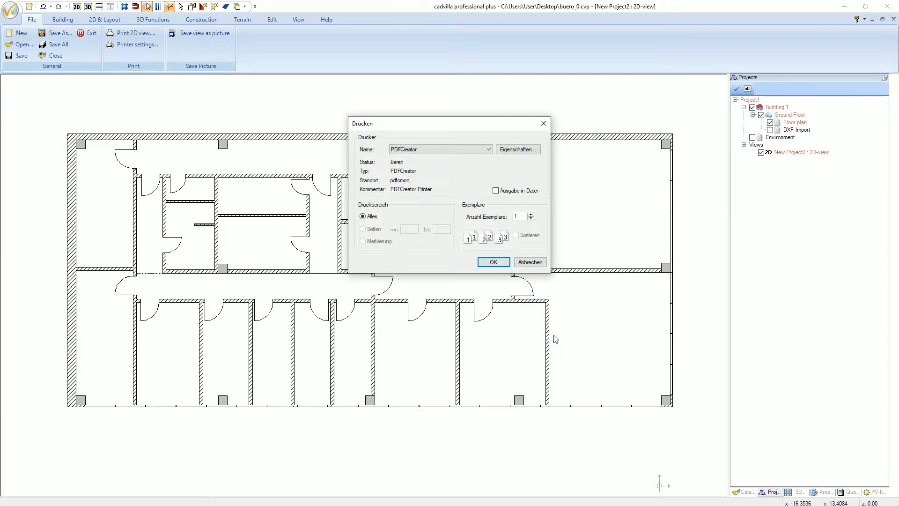
click(495, 262)
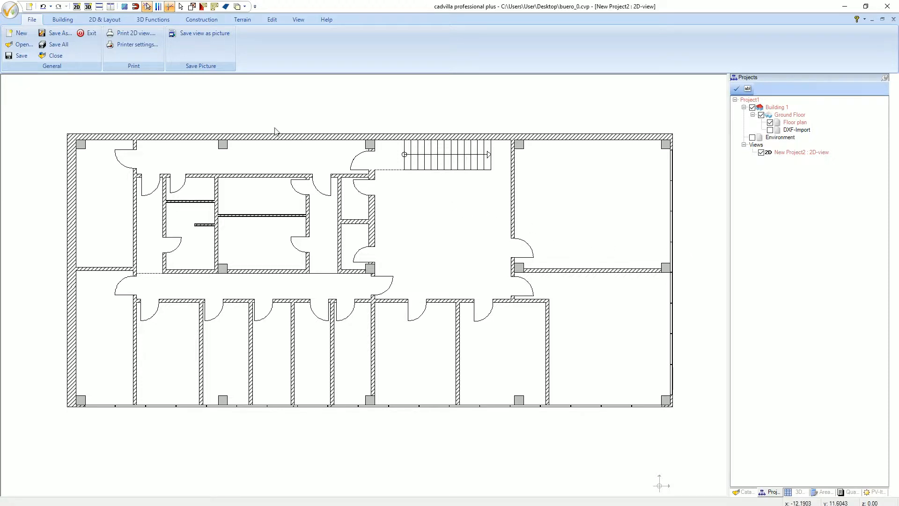
- Start the Fire Escape Plan wizard for the ground floor plan
click(97, 18)
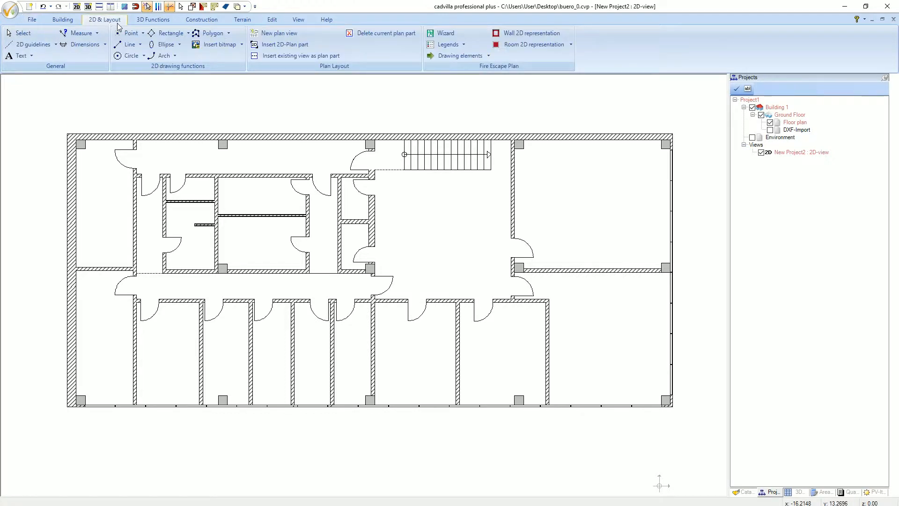
click(450, 36)
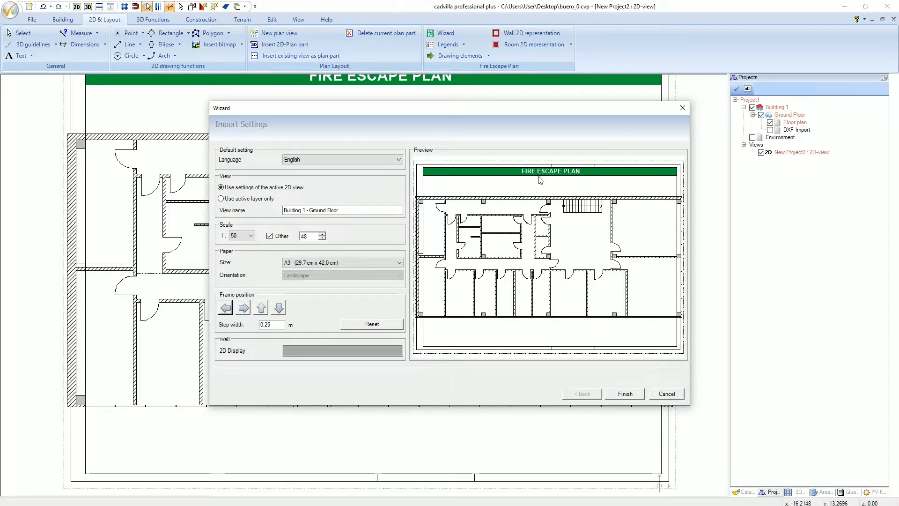
- Try German as the plan language, and return the language to English
click(373, 162)
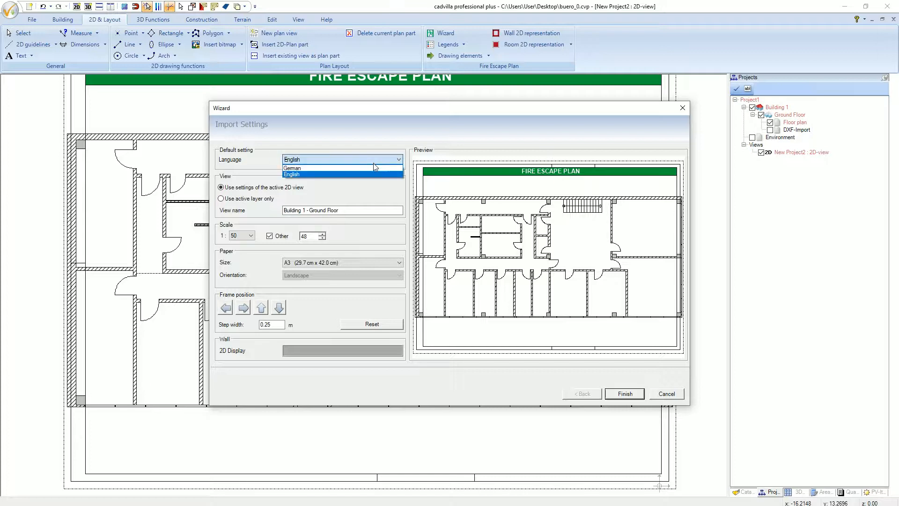
click(373, 171)
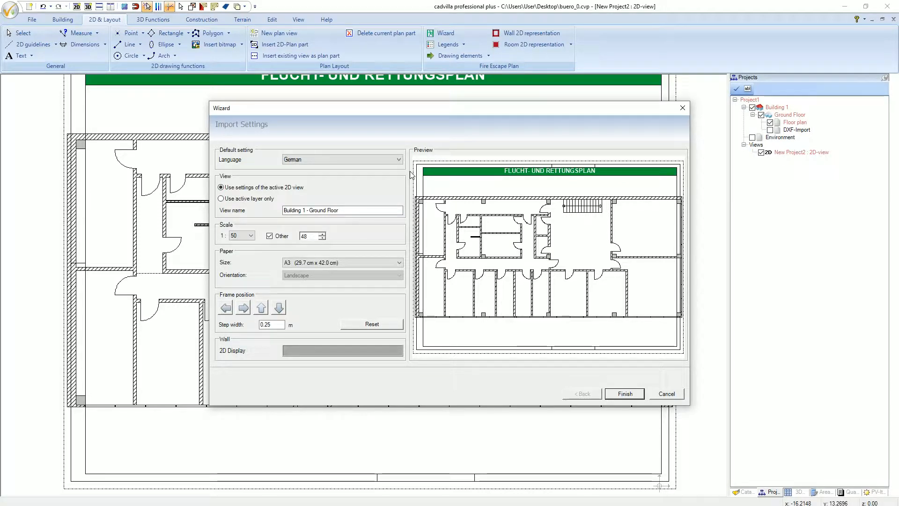
click(398, 160)
click(393, 174)
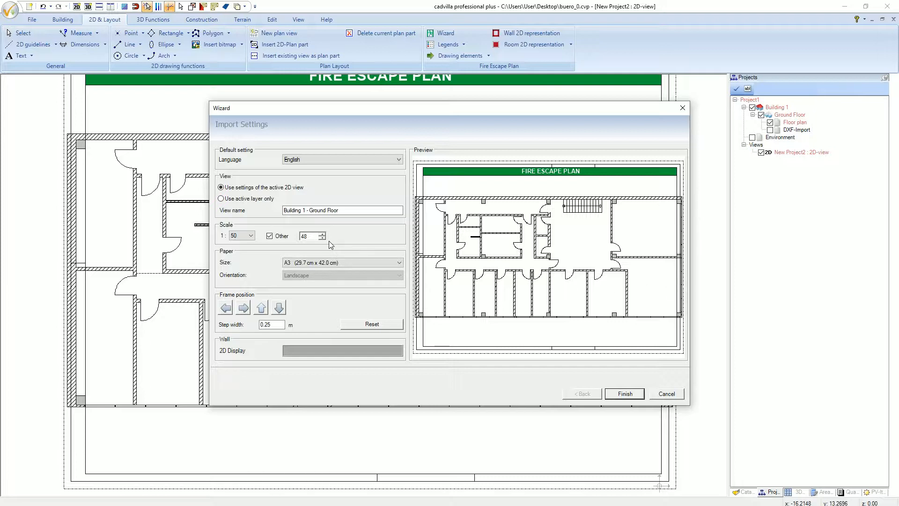
- Set a custom scale of 1:125 for the fire escape plan
click(251, 236)
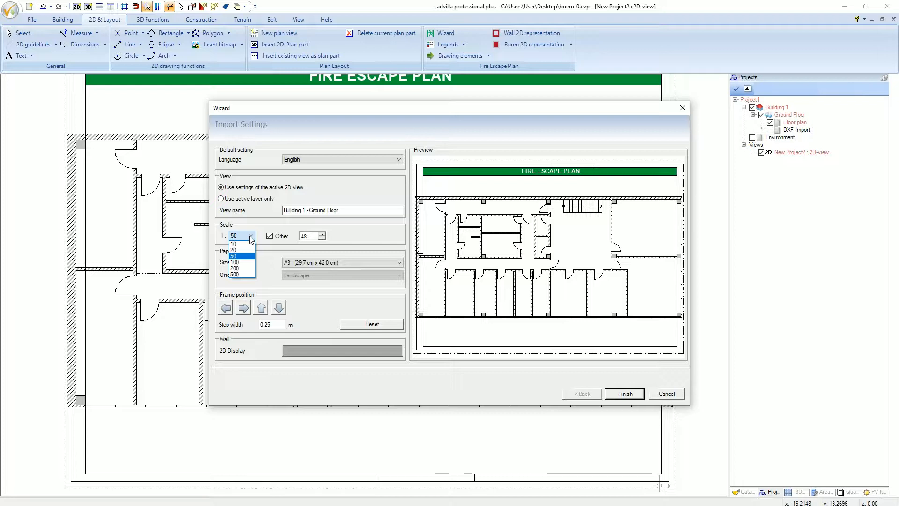
click(250, 236)
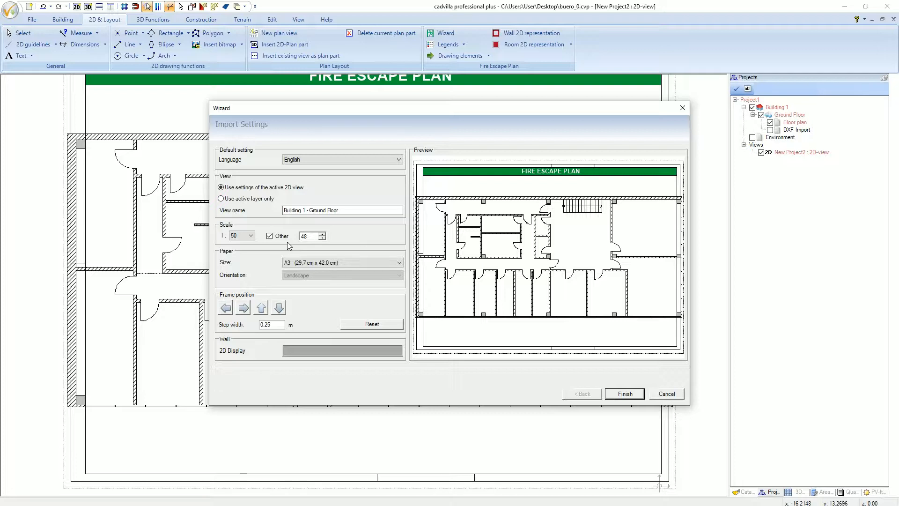
double_click(304, 236)
text(125)
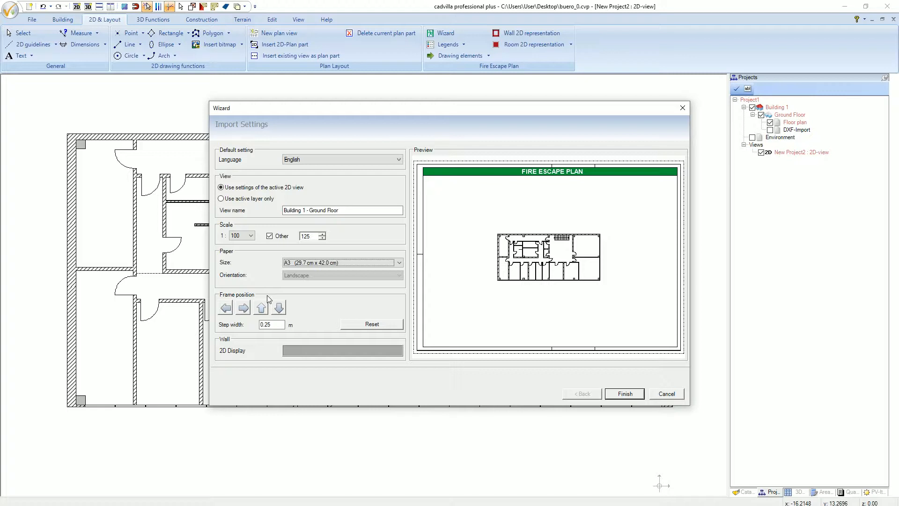
- Set the step width for the frame position to 3 m
double_click(270, 323)
text(3)
key(Tab)
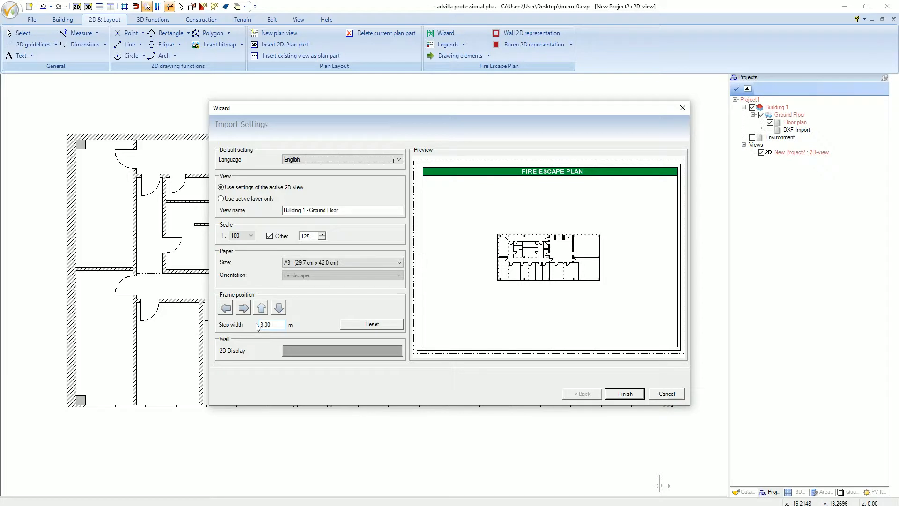
- Try shifting the floor plan sideways within the frame in 3 m steps, and move it back
click(244, 308)
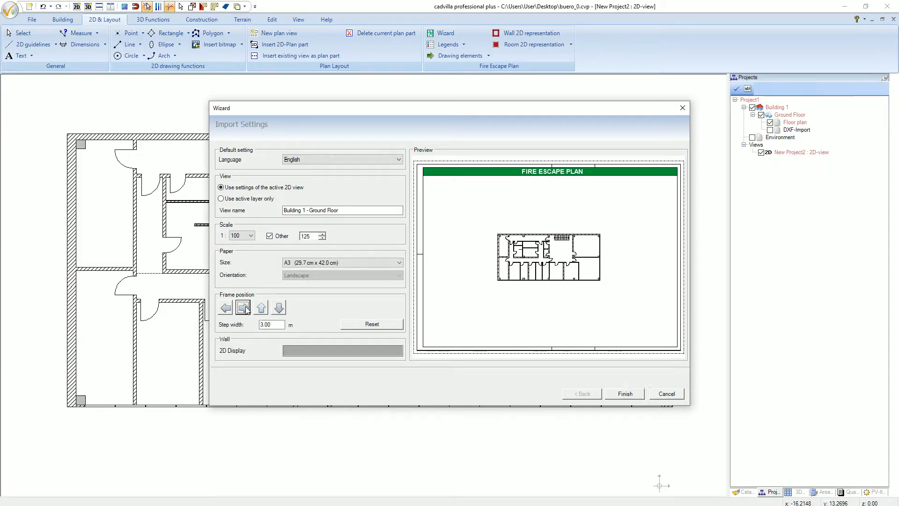
click(244, 308)
click(244, 308)
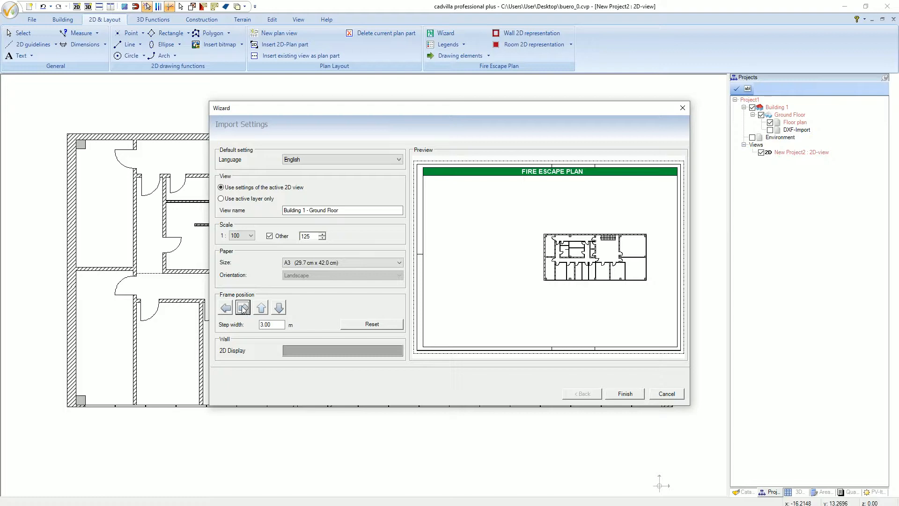
click(226, 308)
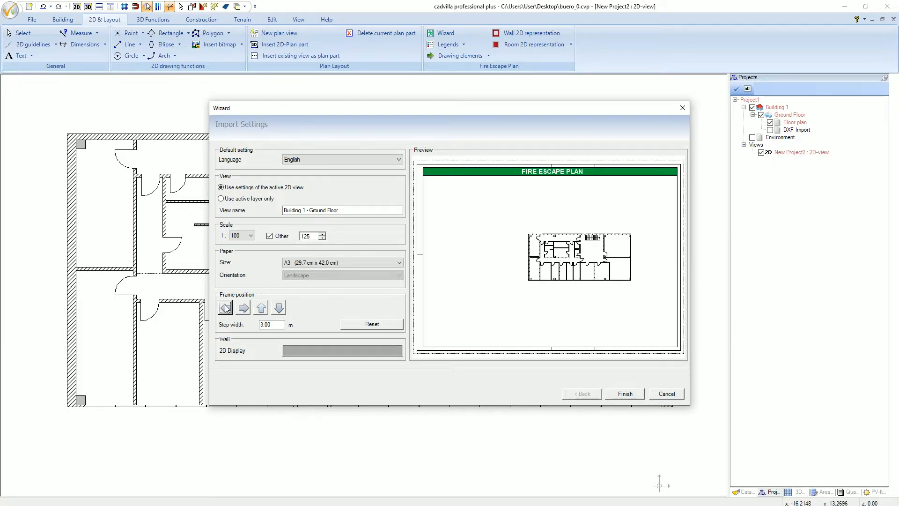
click(226, 308)
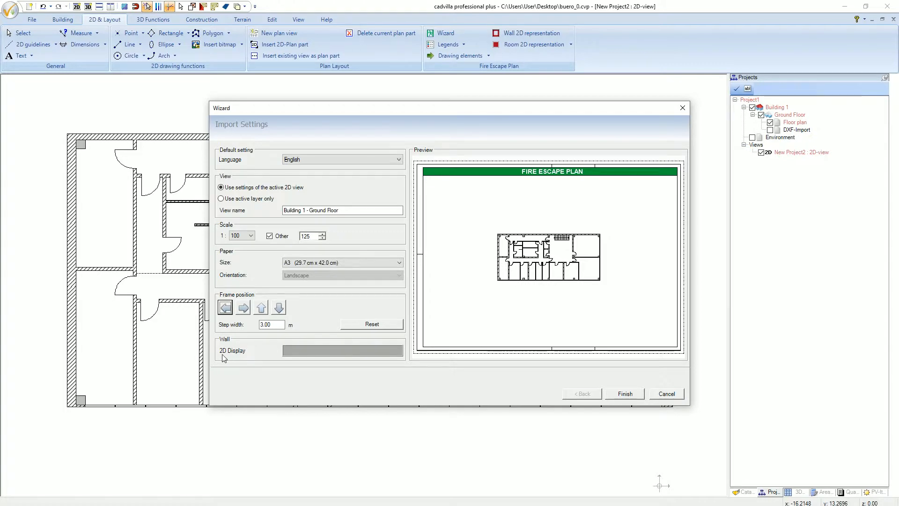
- Keep the monochrome DarkGray fill for the walls' 2D display and finish the wizard to create the fire escape plan view
click(294, 353)
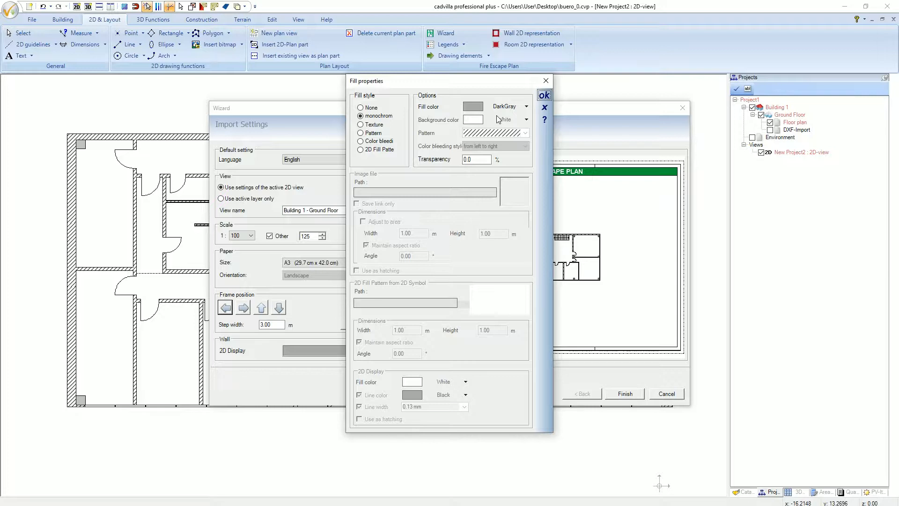
click(544, 95)
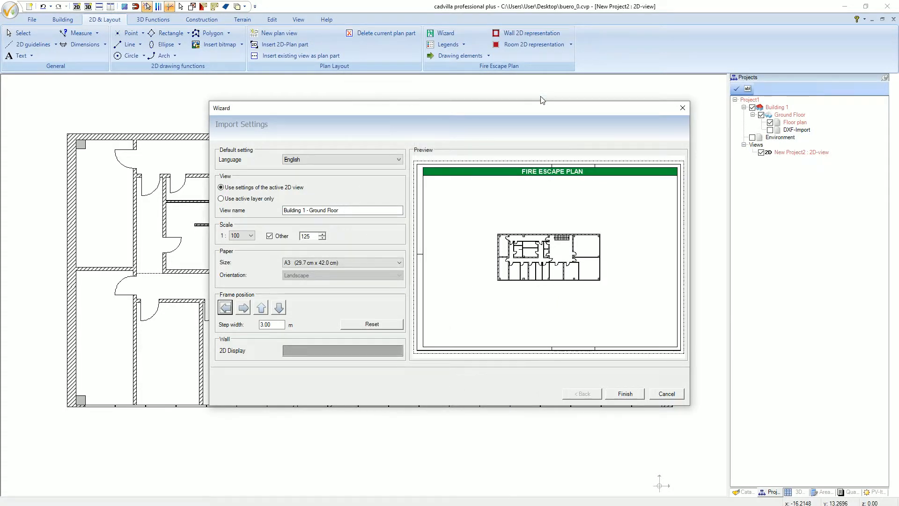
click(623, 394)
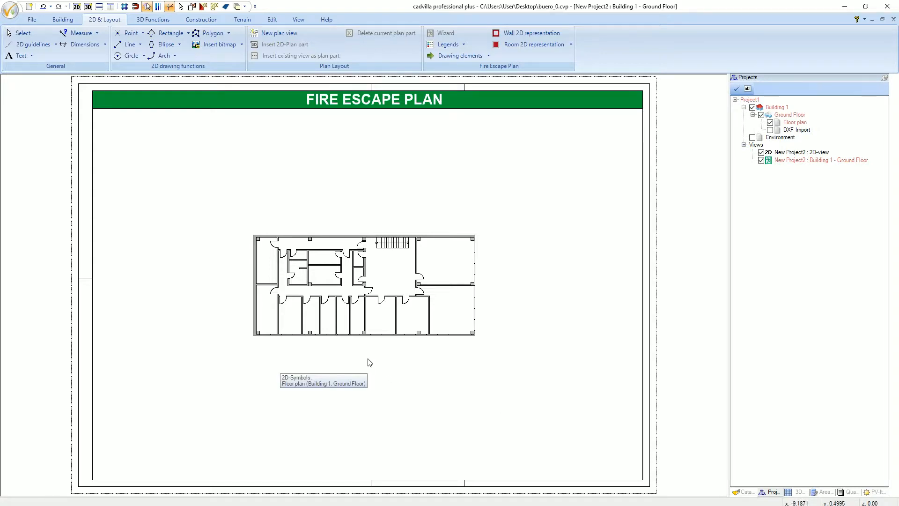
- Draw a vertical centered guideline midway between the side walls of the lower-left corner room
scroll(368, 364, up, 1)
scroll(370, 396, up, 1)
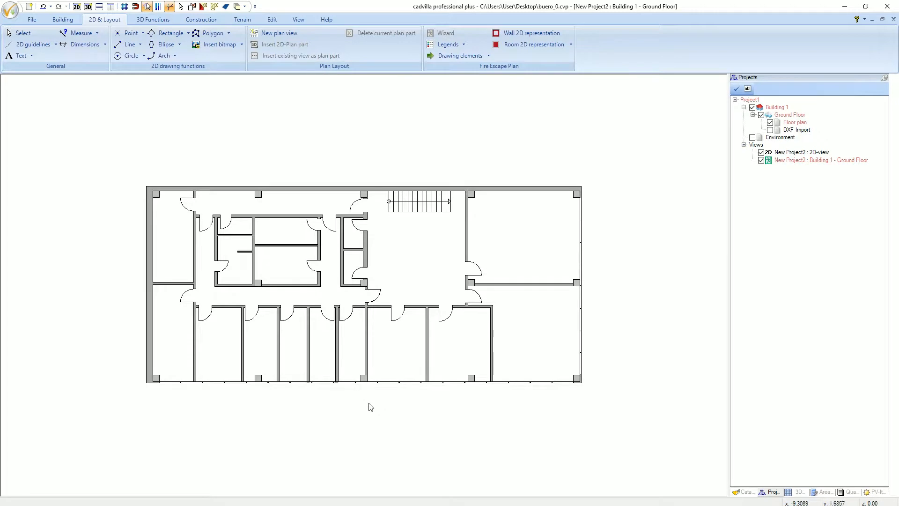
scroll(369, 408, up, 1)
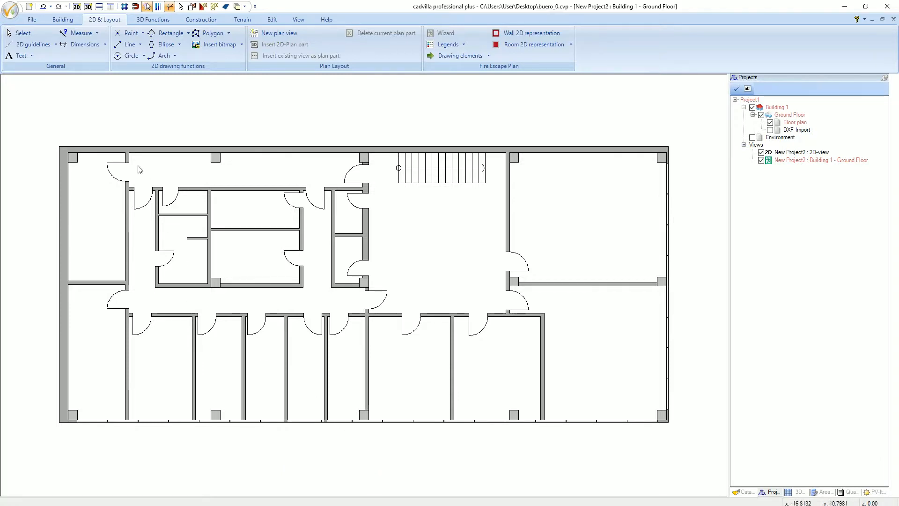
click(38, 46)
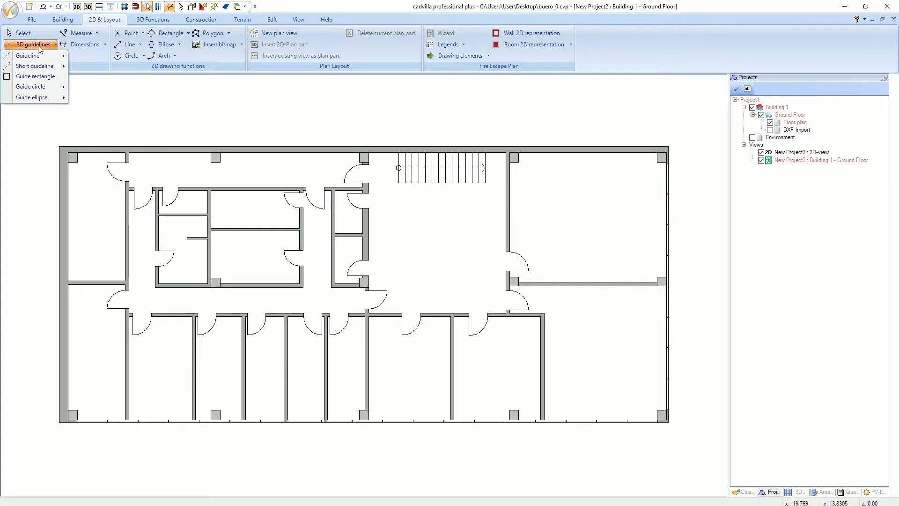
mouse_move(41, 58)
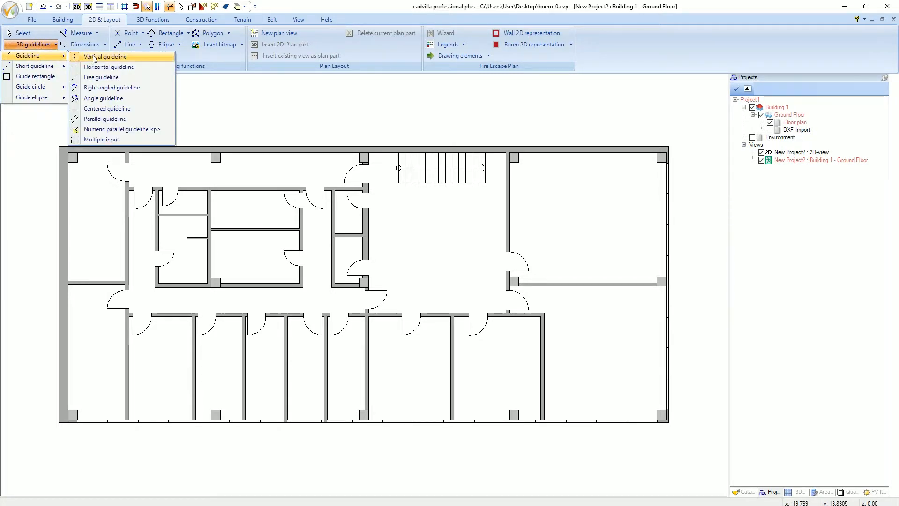
click(147, 110)
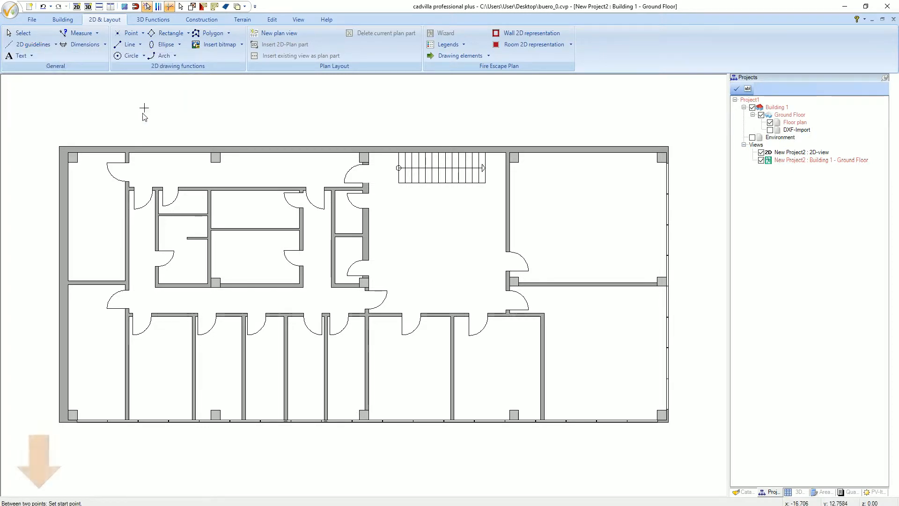
click(109, 363)
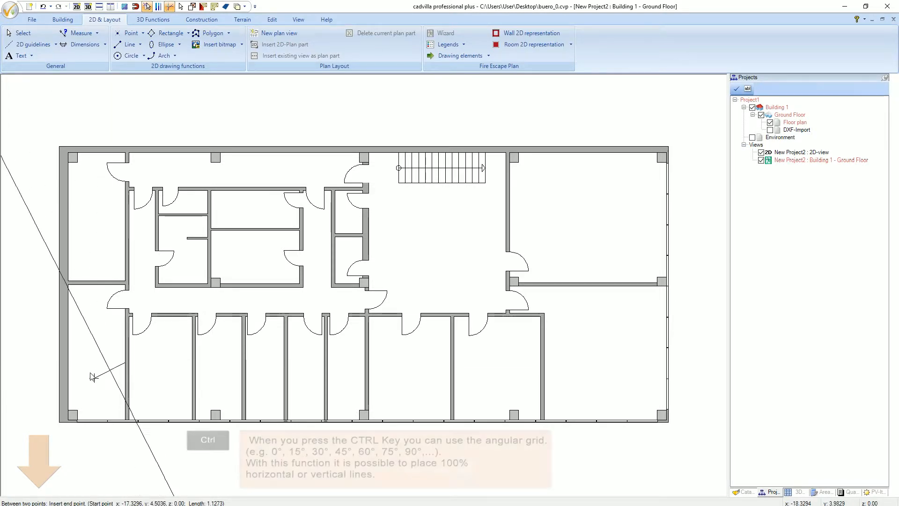
click(68, 363)
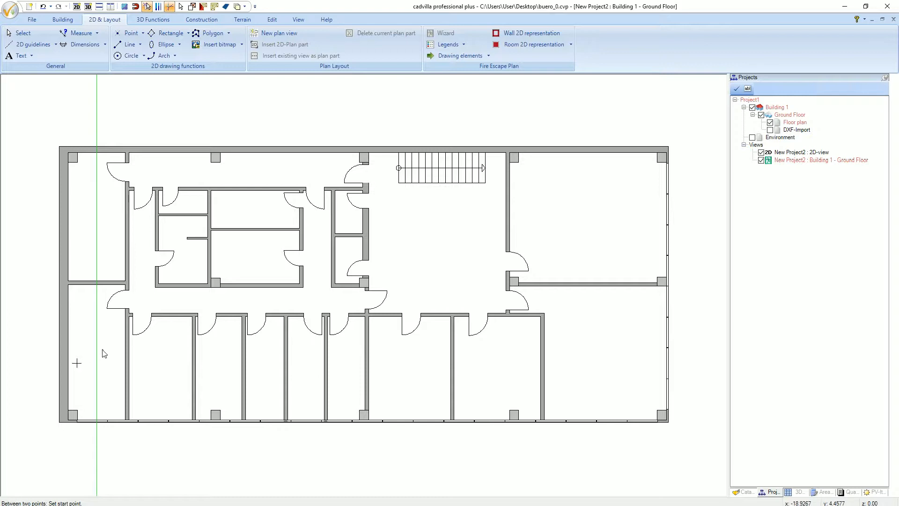
- Draw a horizontal centered guideline between the lower corridor's walls and a vertical one between the stair's right end and the adjacent wall
click(178, 314)
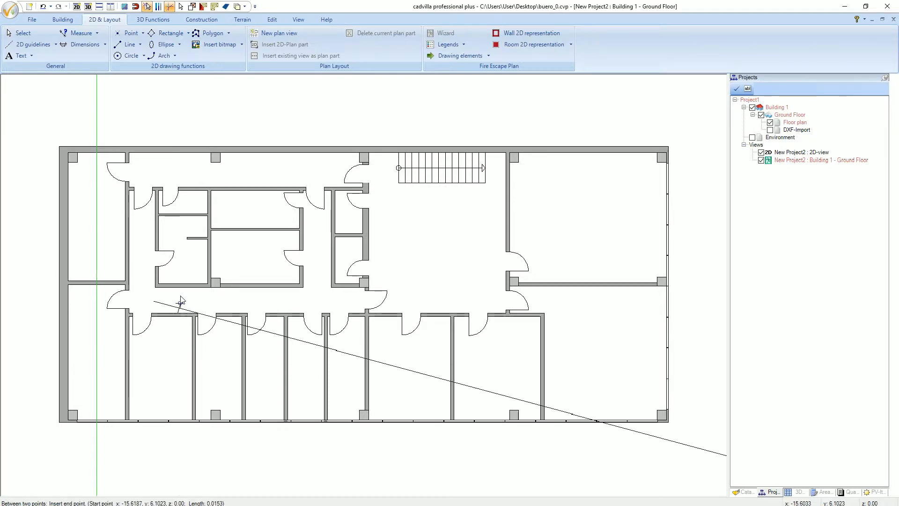
click(178, 287)
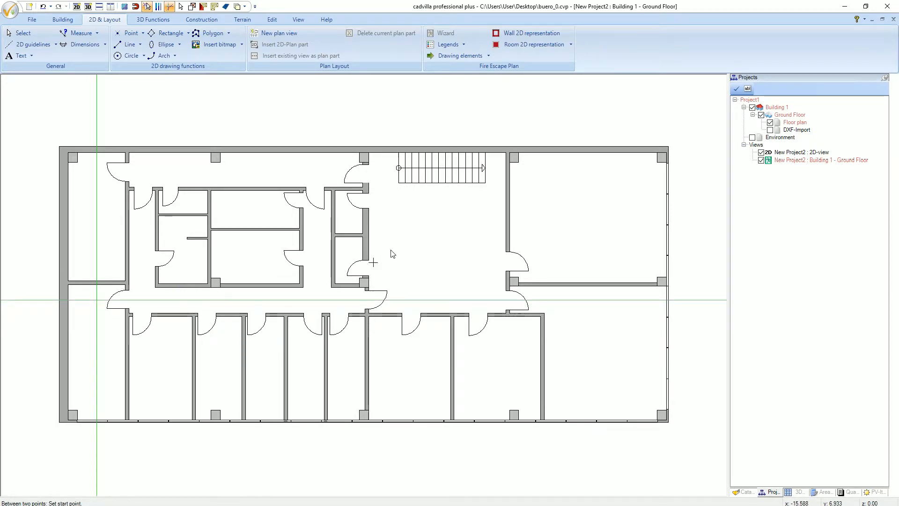
click(488, 185)
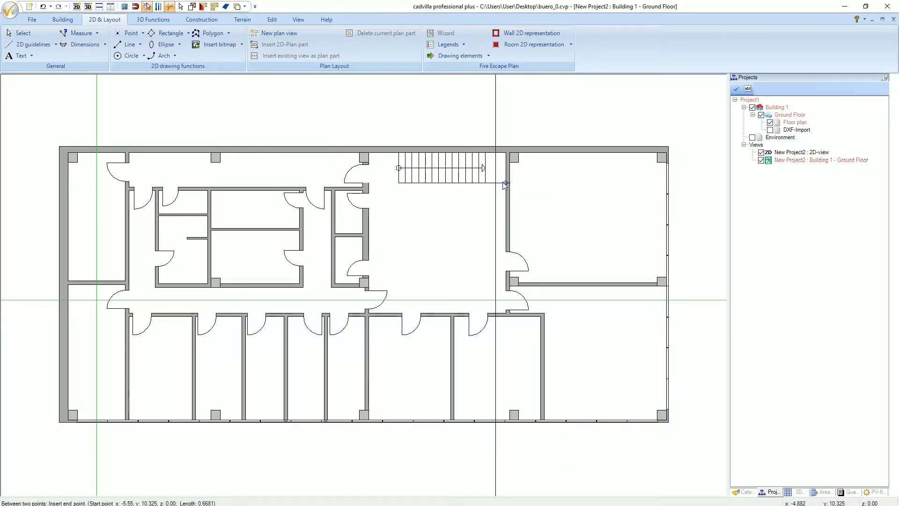
click(505, 185)
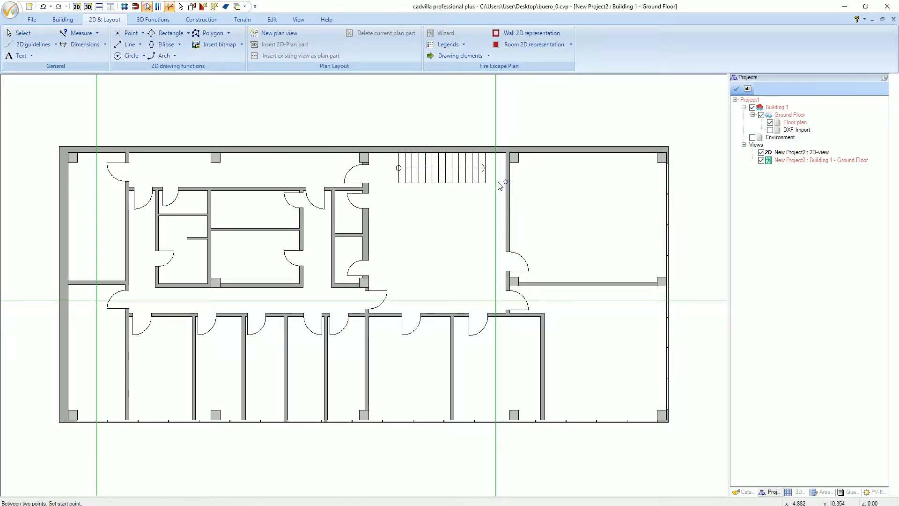
- Draw a horizontal centered guideline midway across the staircase's width, between its lower edge and the upper outer wall
click(447, 181)
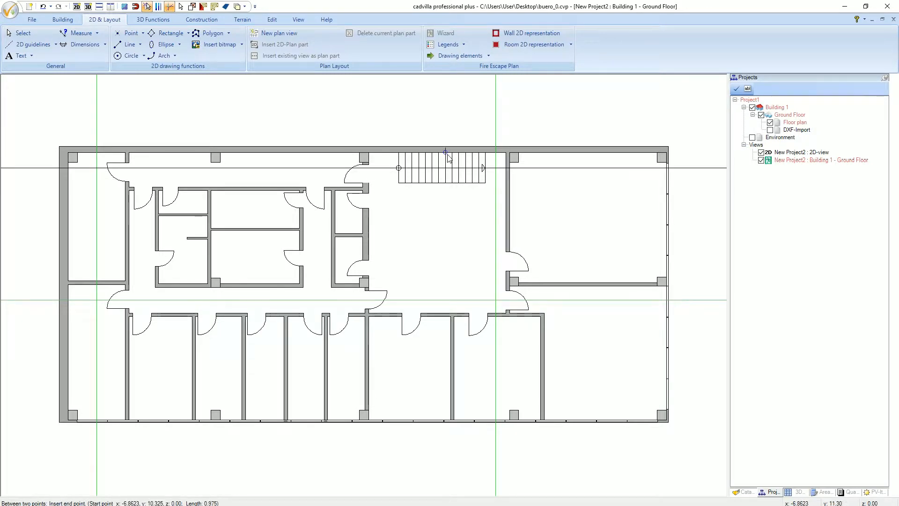
click(448, 155)
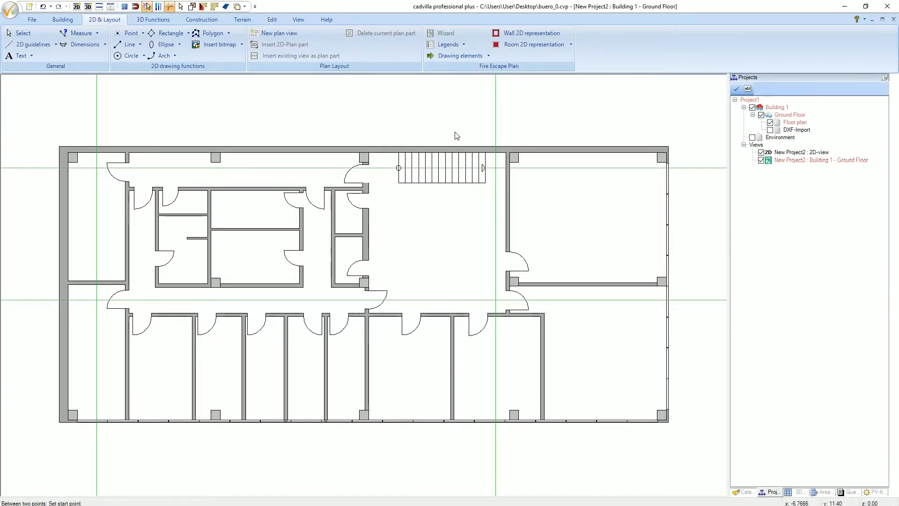
key(Escape)
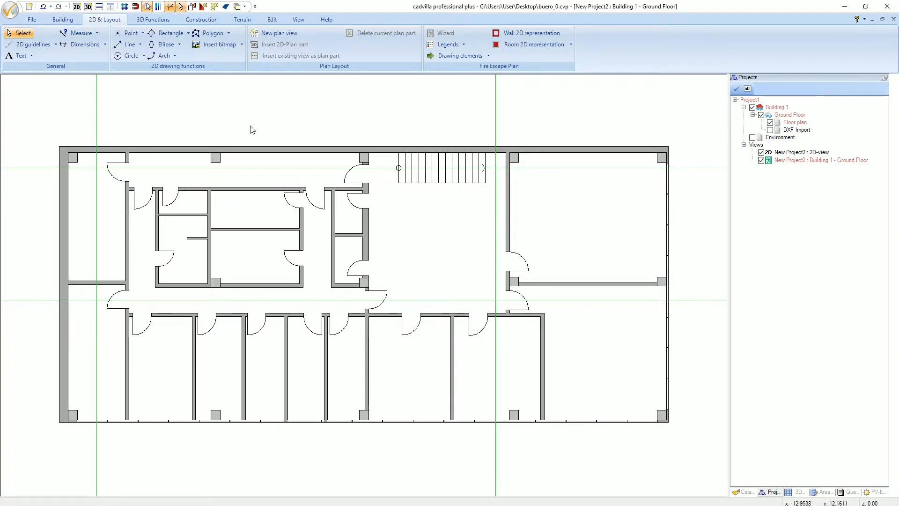
- Draw a diagonal free guideline through the stair hall, from the corridor guideline up to the vertical guideline beside the stair
click(44, 47)
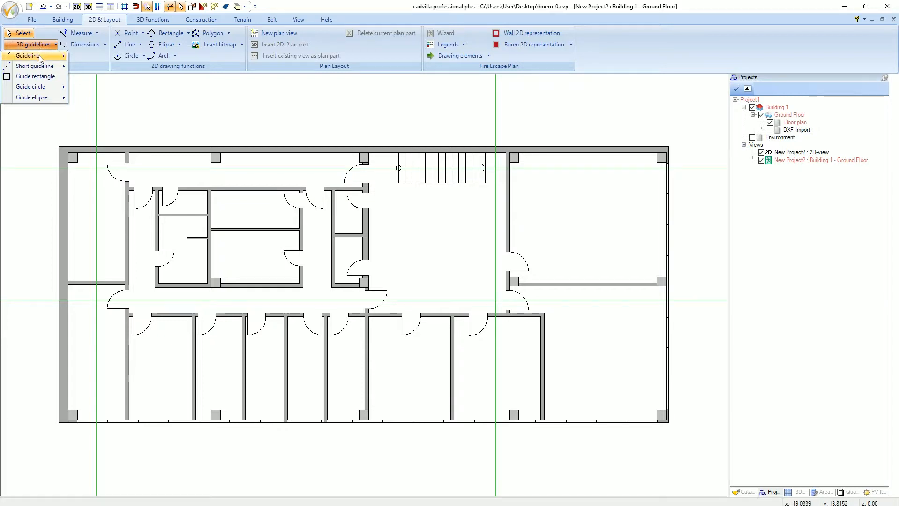
mouse_move(38, 56)
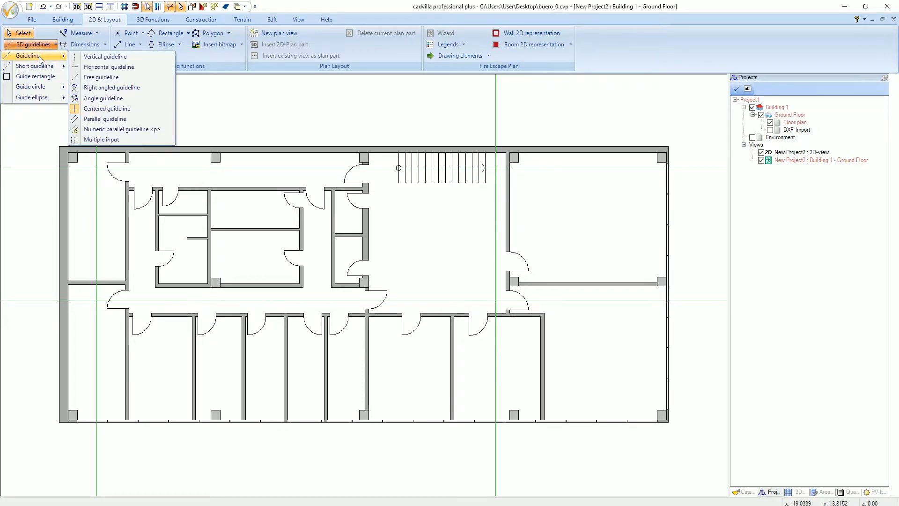
click(139, 77)
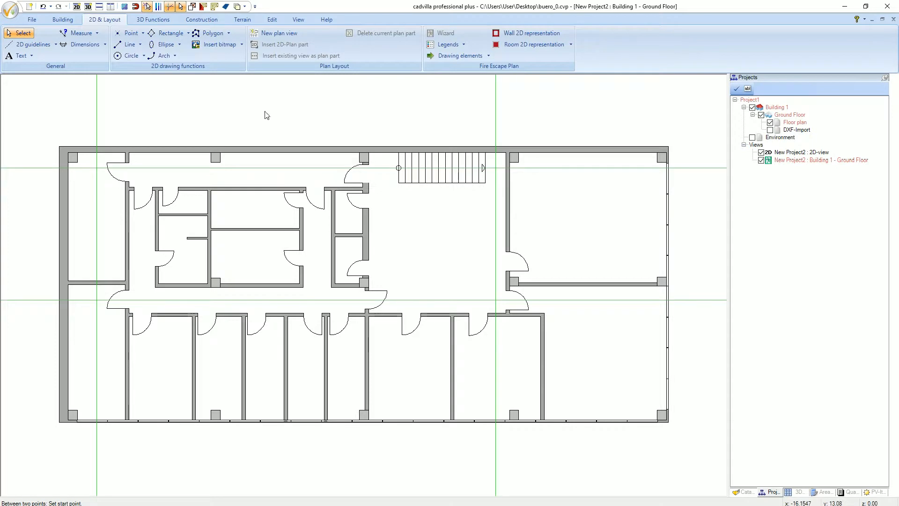
click(430, 299)
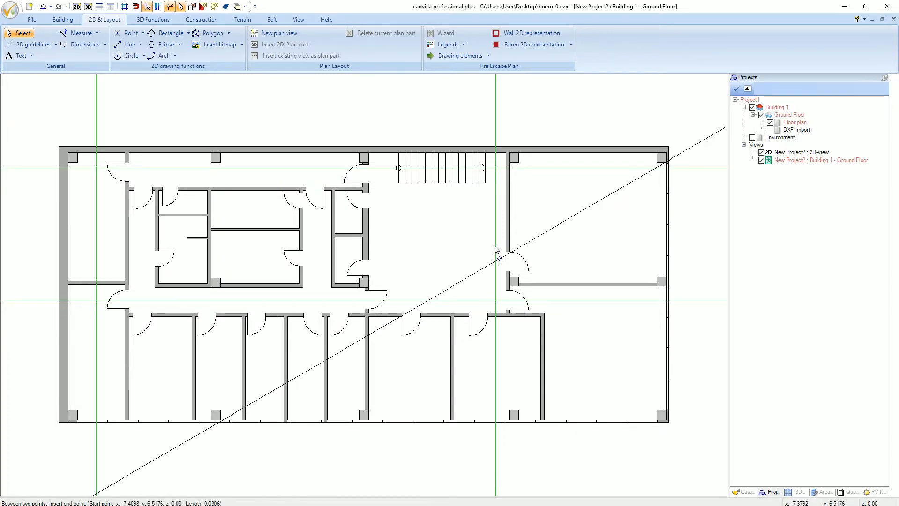
click(495, 245)
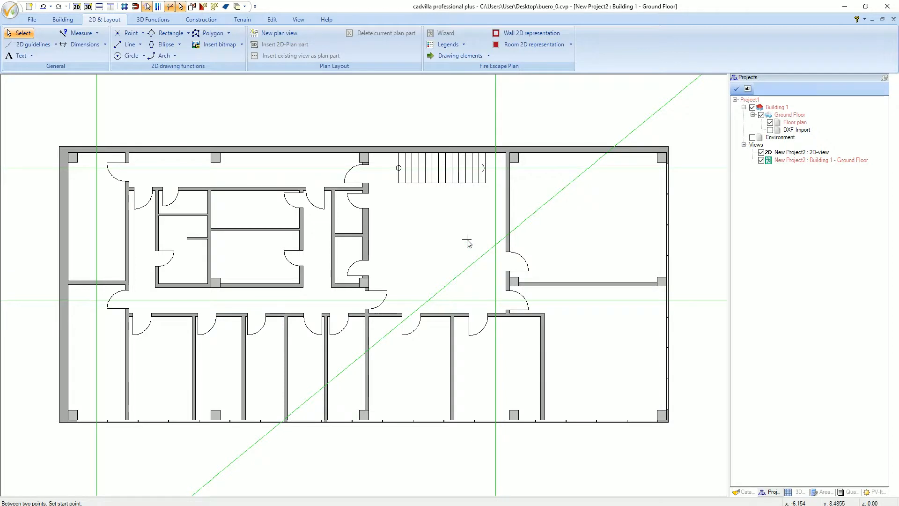
key(Escape)
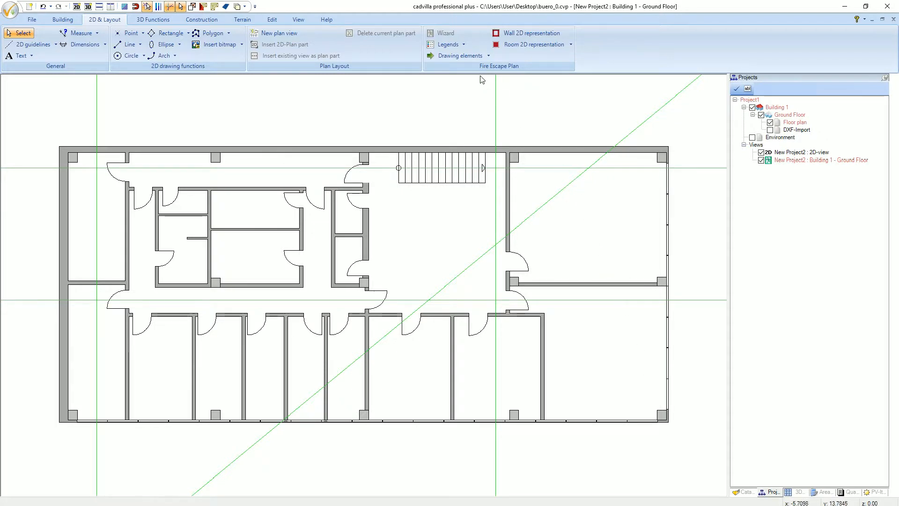
- Place a location marker with a diameter of 1 m on the vertical guideline in the lower-left corner room
click(467, 57)
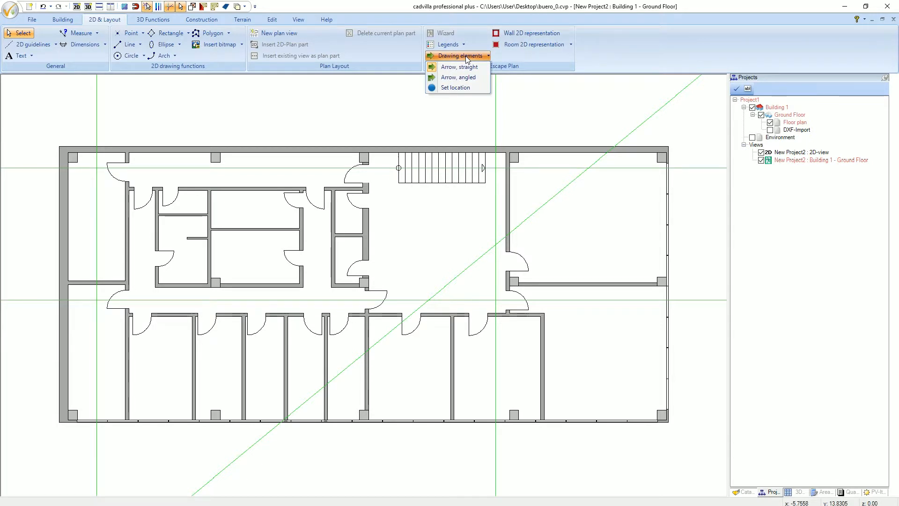
click(478, 89)
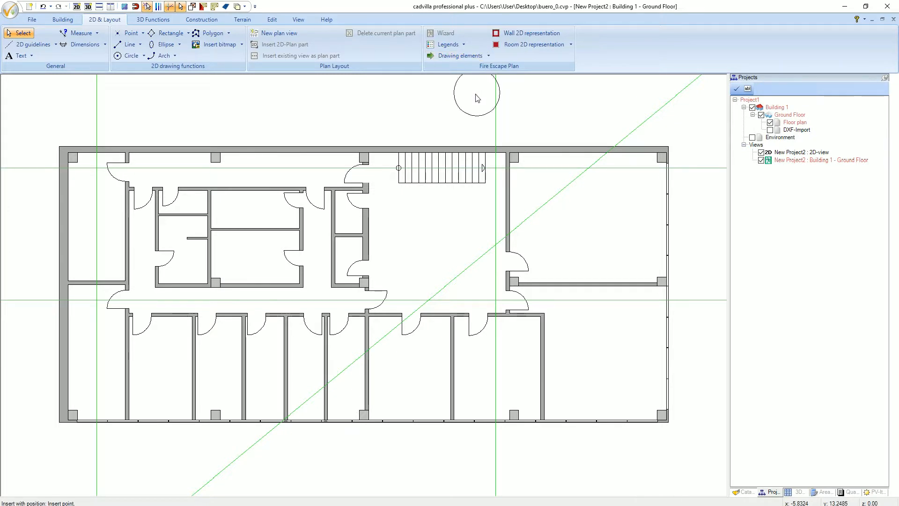
right_click(97, 380)
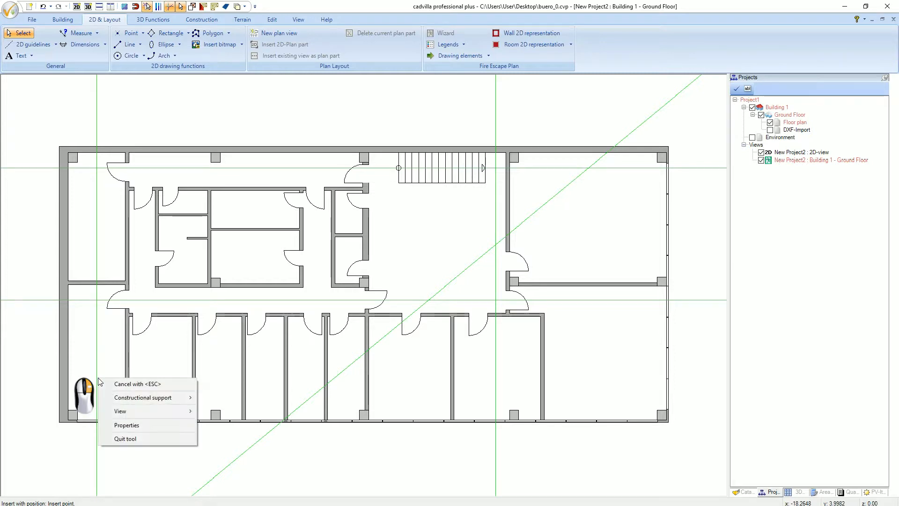
click(151, 427)
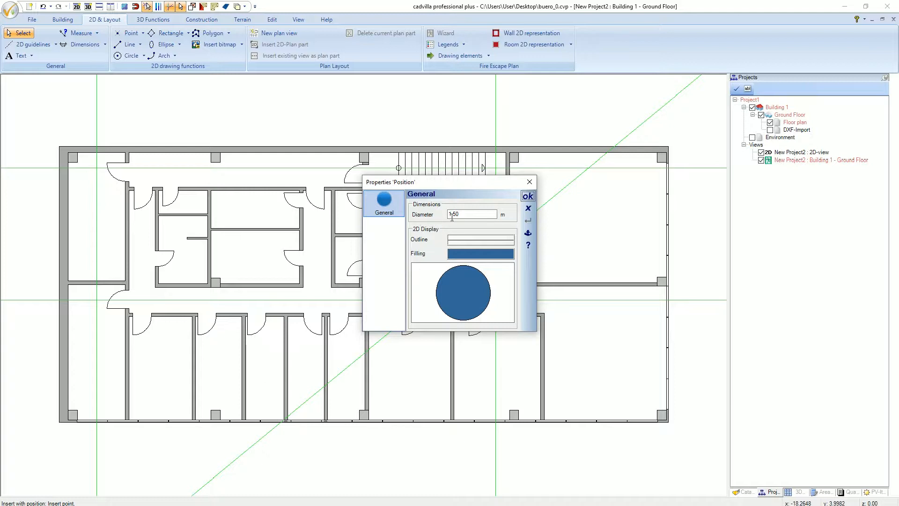
drag(465, 215, 456, 214)
text(1)
click(527, 197)
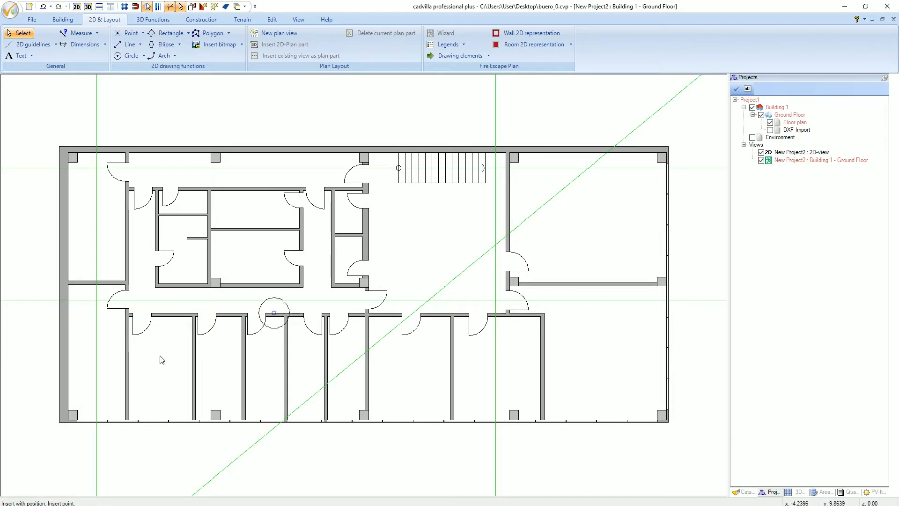
click(97, 388)
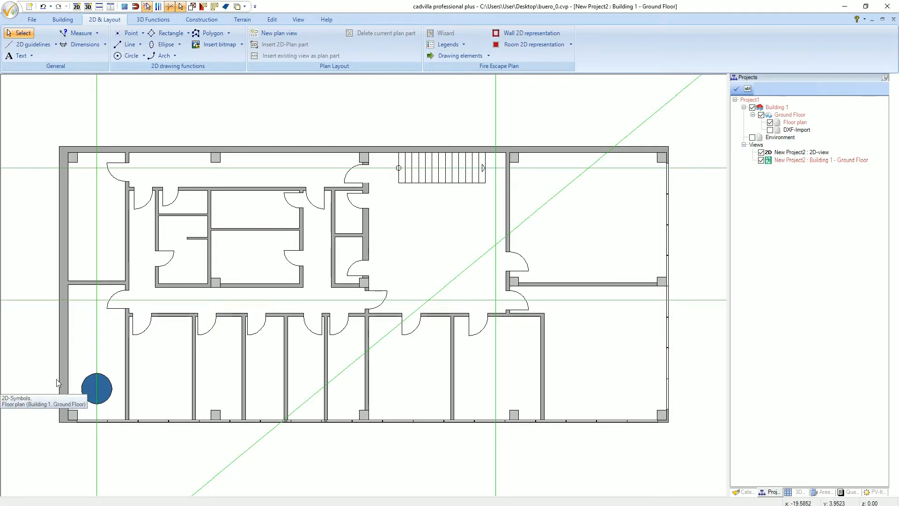
- Review the diameter, outline and filling in the placed location marker's properties, and deselect the marker
click(91, 390)
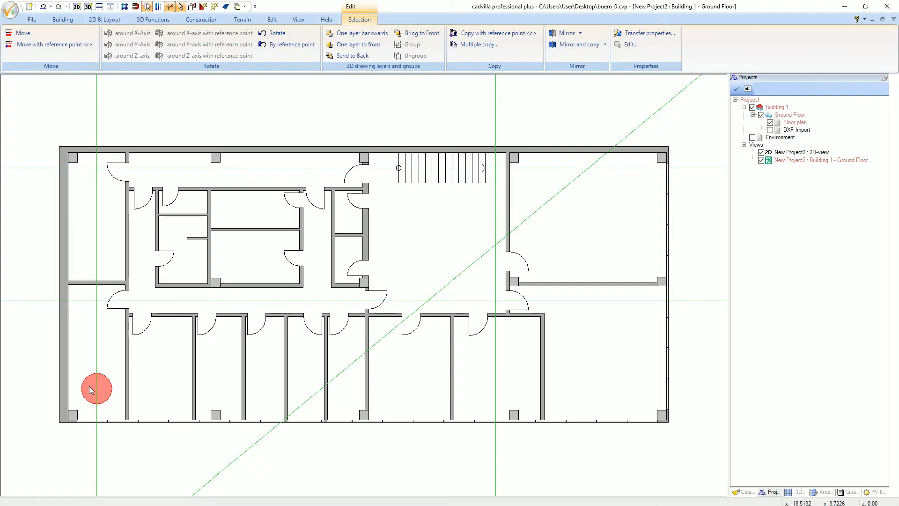
right_click(91, 390)
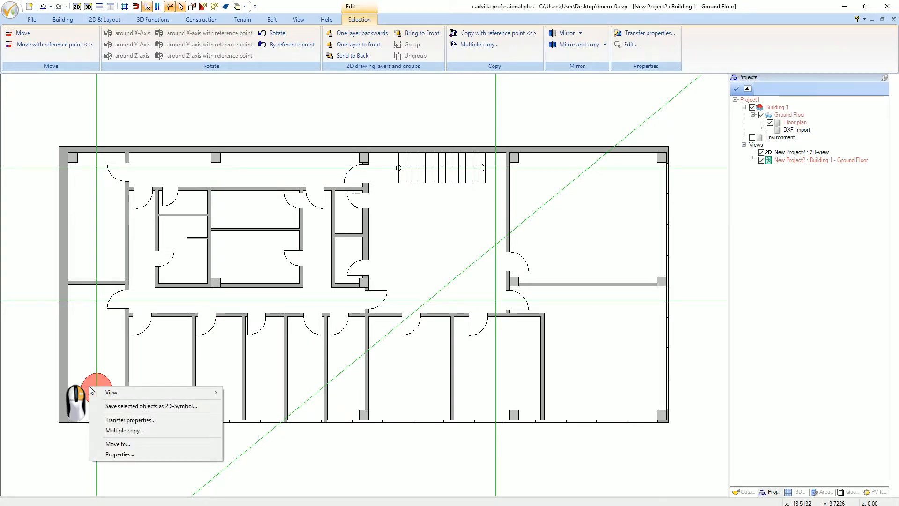
click(121, 455)
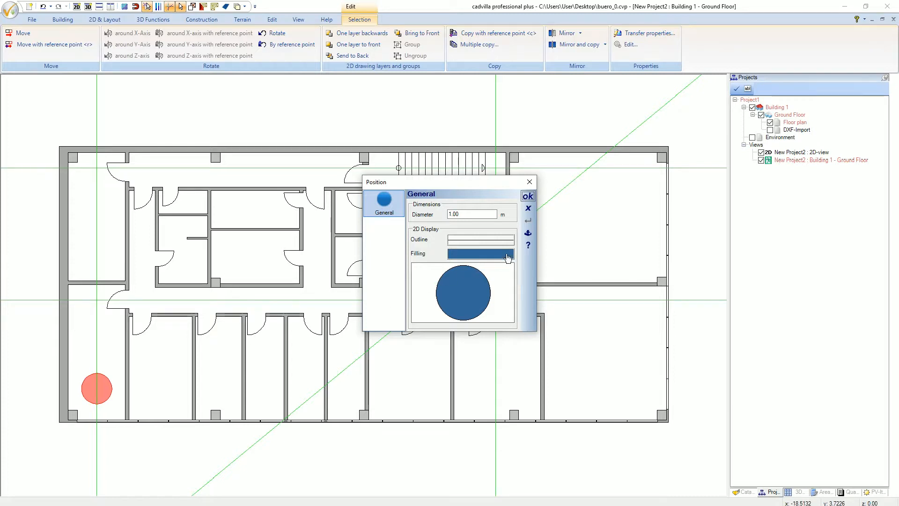
click(527, 196)
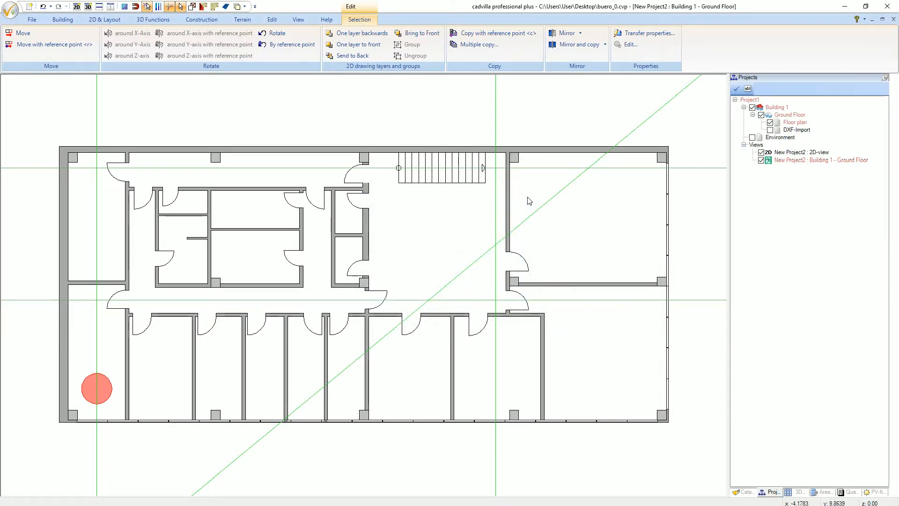
key(Escape)
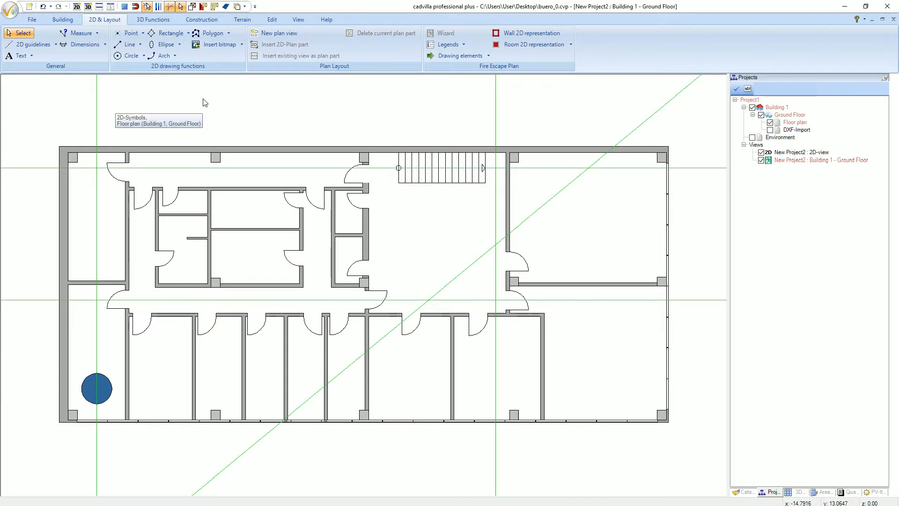
- Draw an angled arrow of reduced width from above the location marker up the vertical guideline and right along the corridor guideline through the door
click(454, 56)
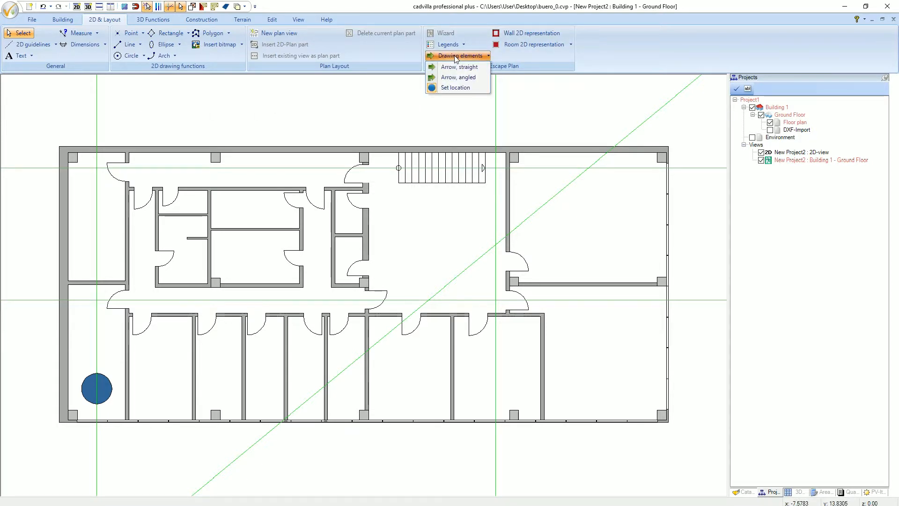
click(482, 82)
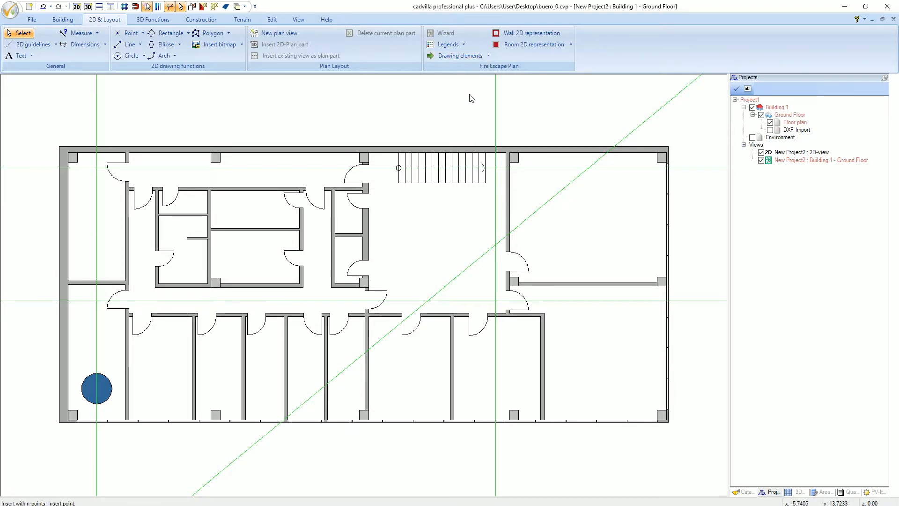
click(96, 333)
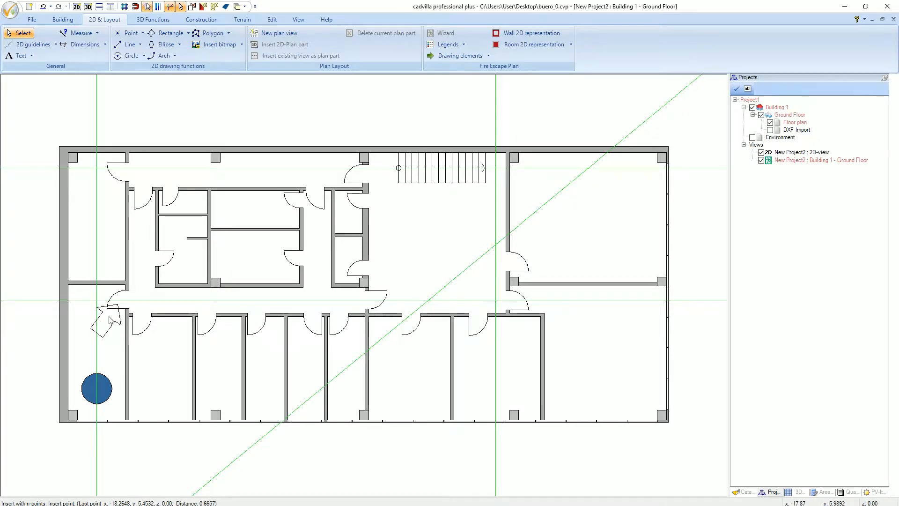
right_click(112, 321)
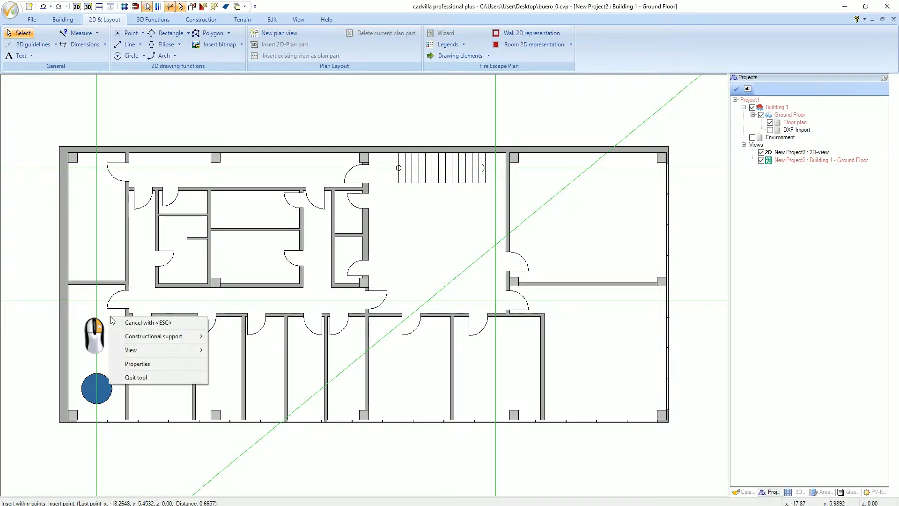
click(168, 366)
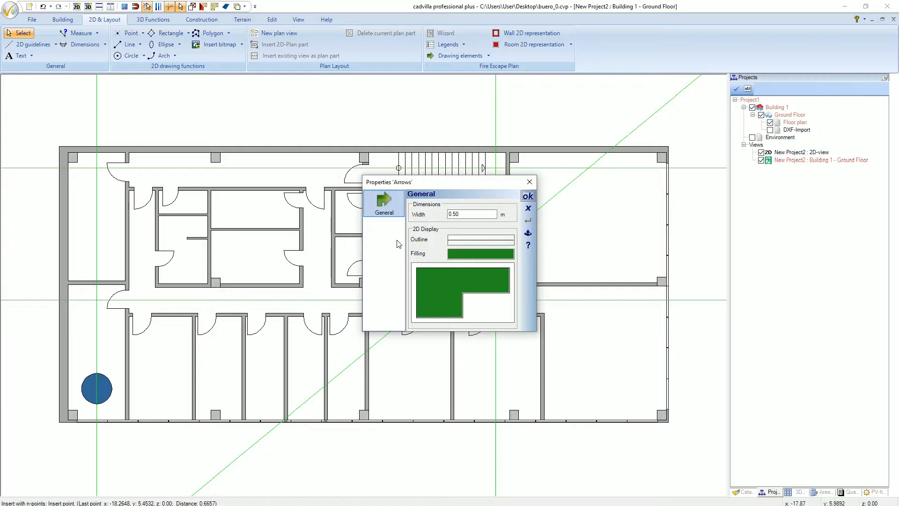
drag(465, 211, 427, 214)
text(0,3)
key(Tab)
click(527, 196)
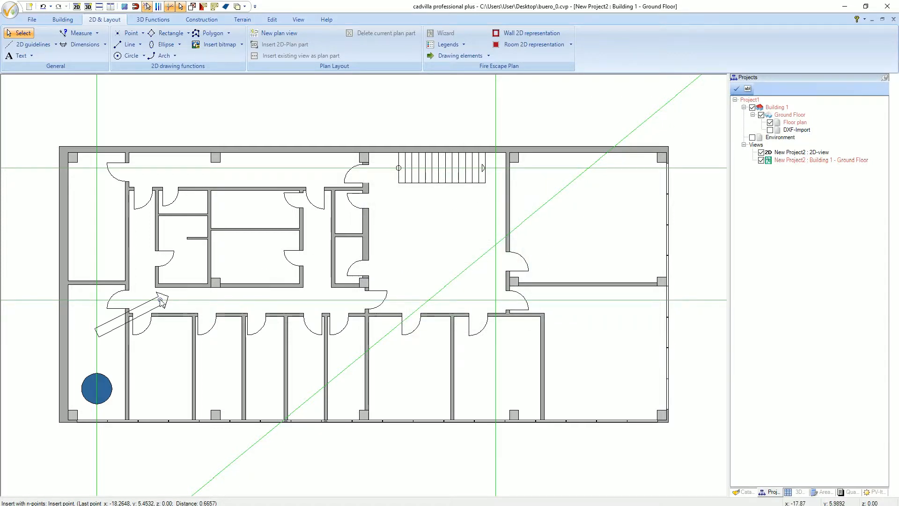
click(98, 302)
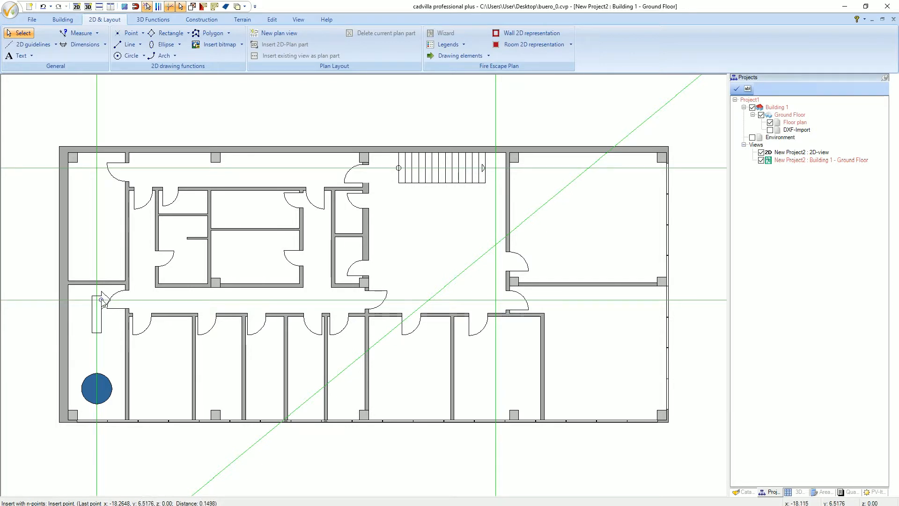
double_click(127, 299)
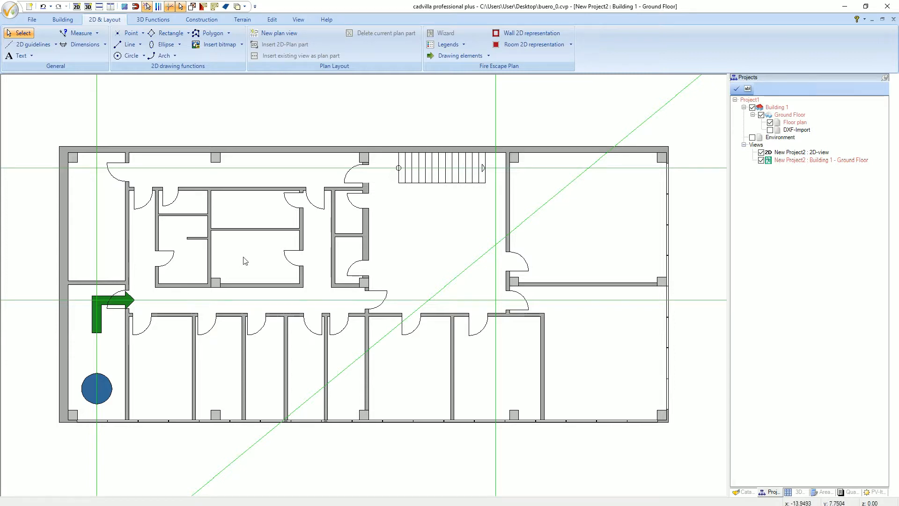
- Draw two straight arrows one after the other along the corridor guideline, pointing toward the stair hall door
click(449, 56)
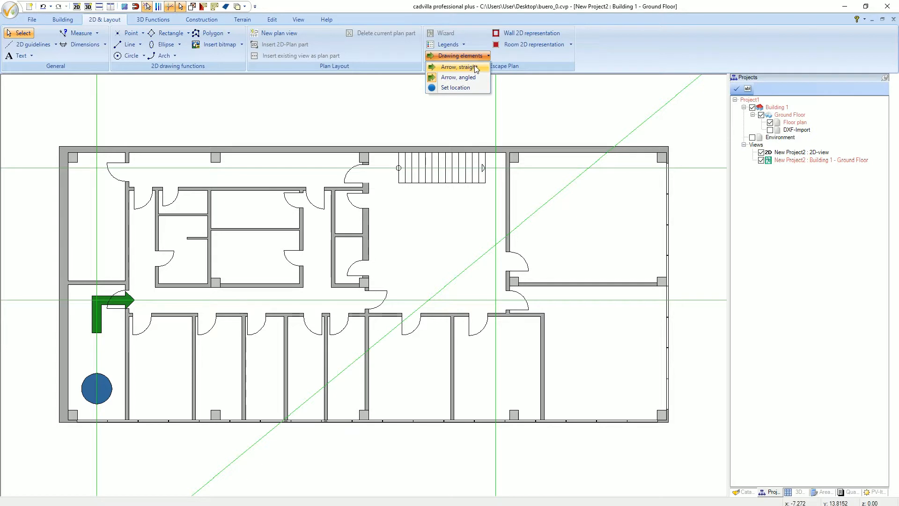
click(462, 68)
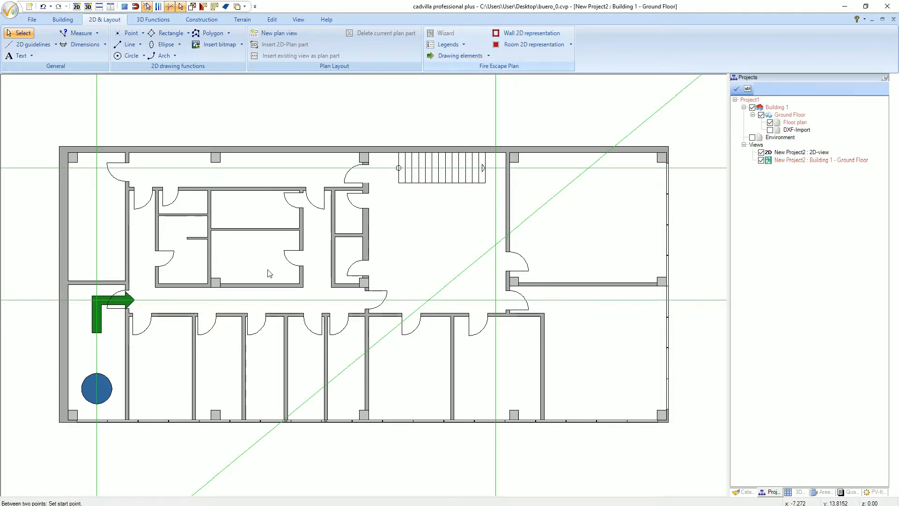
click(185, 303)
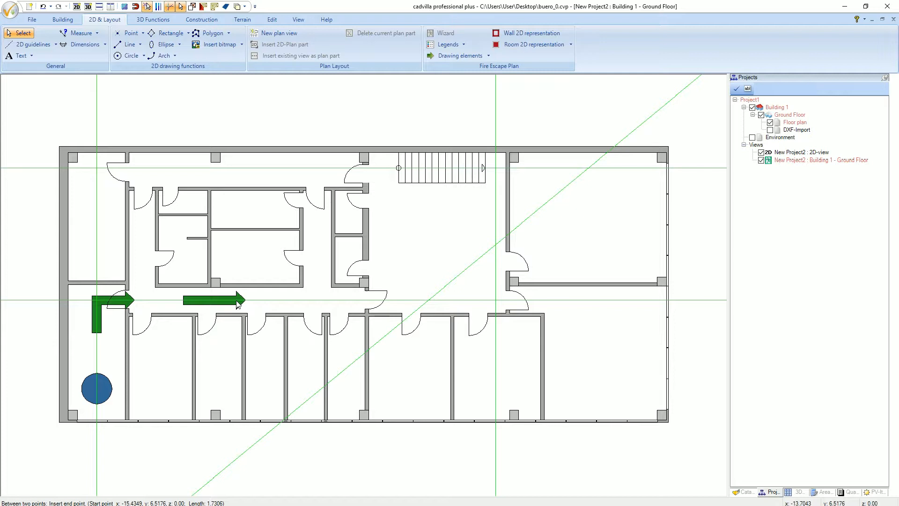
click(236, 302)
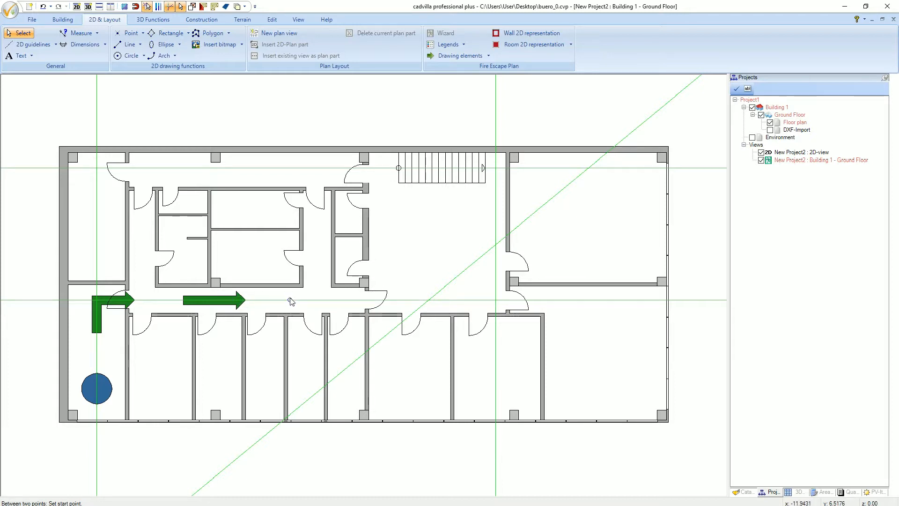
click(326, 301)
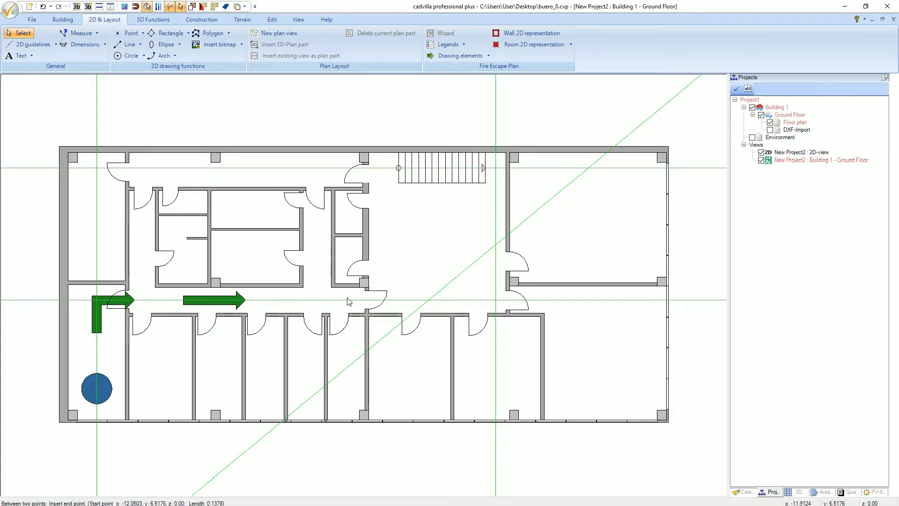
click(353, 301)
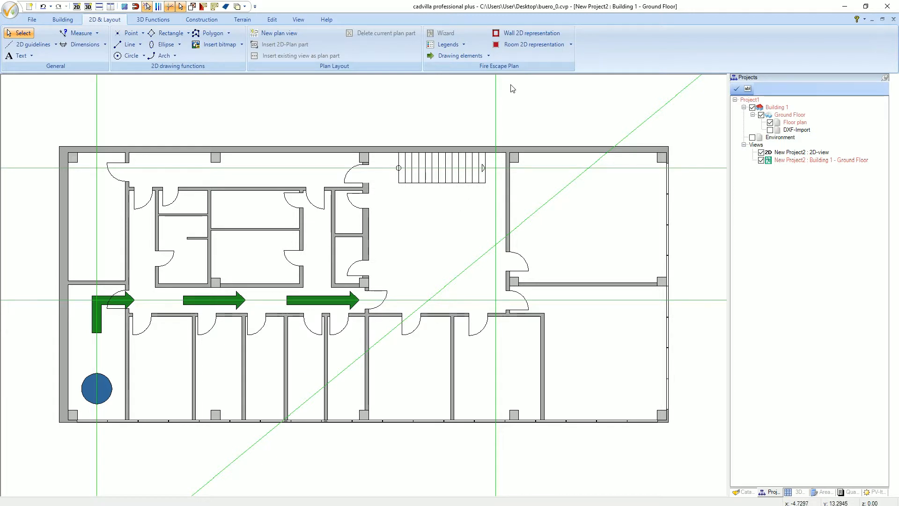
- Draw two angled arrows through the stair hall, from the corridor guideline onto the diagonal guideline and from the diagonal up the vertical guideline
click(473, 57)
click(480, 79)
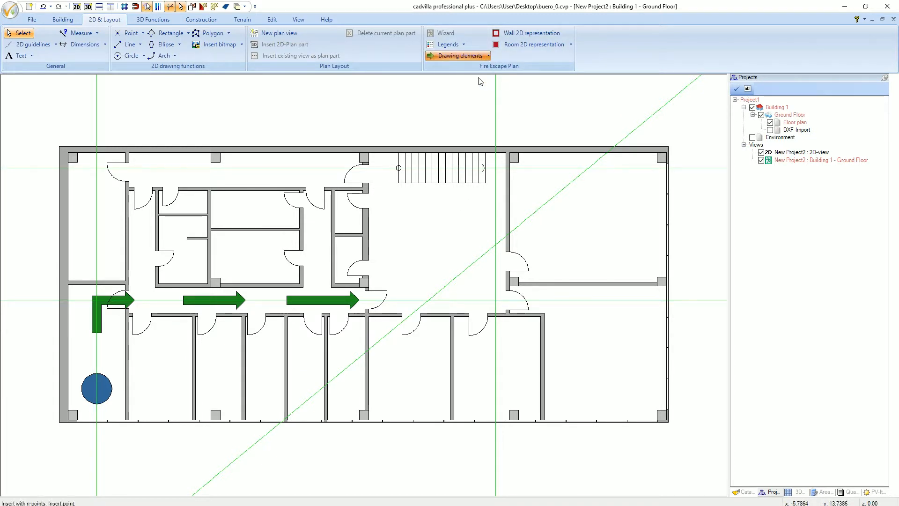
click(408, 301)
click(428, 301)
double_click(451, 282)
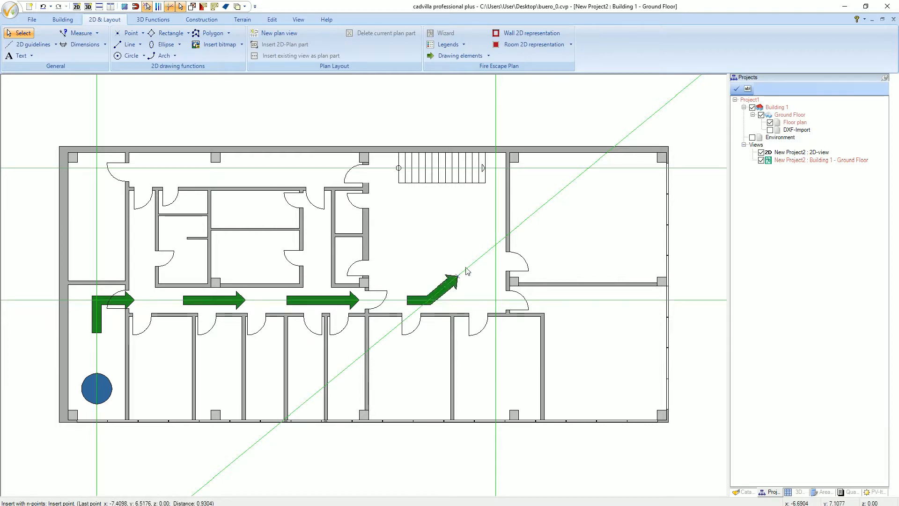
click(479, 260)
click(495, 244)
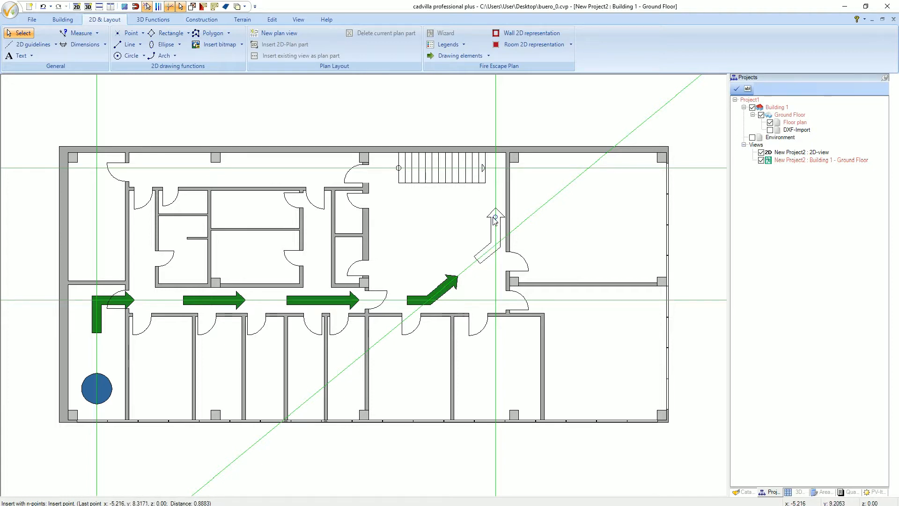
double_click(495, 217)
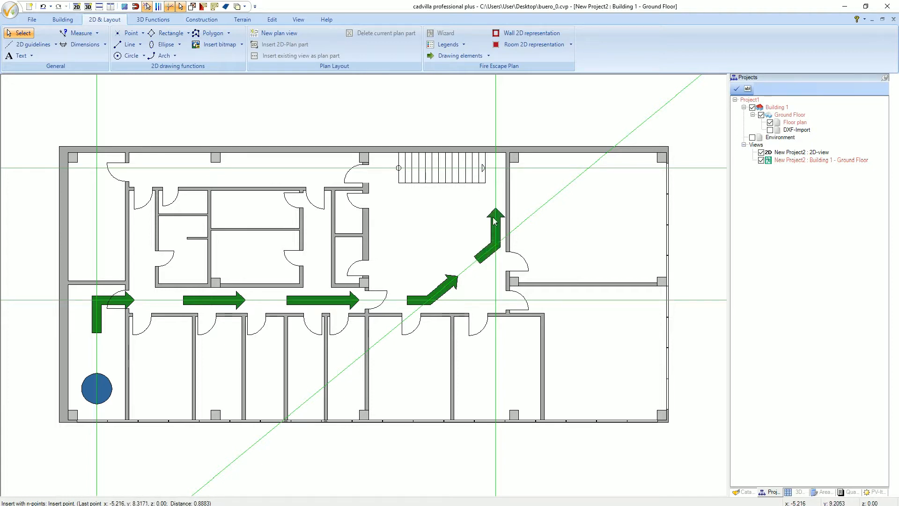
- Draw two angled arrows at the stairs, one turning from the vertical guideline onto the stairs, the other turning down at their far end
click(495, 180)
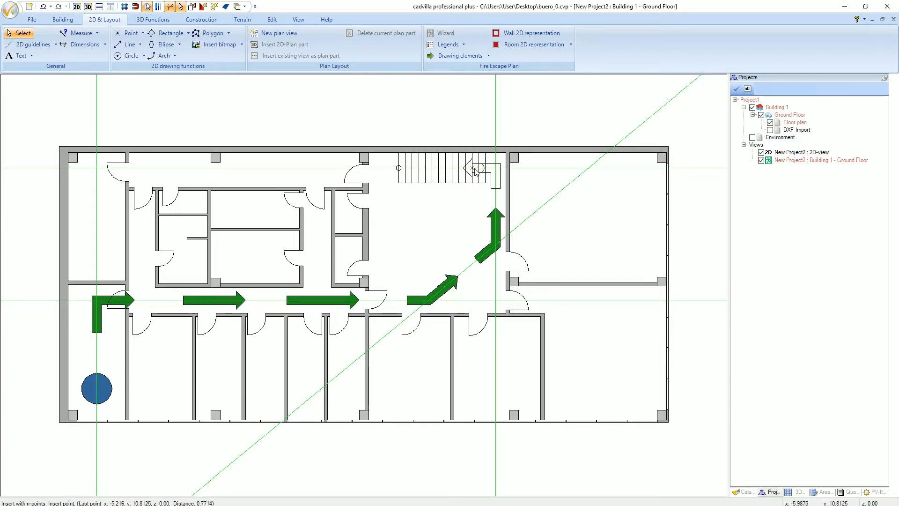
double_click(463, 167)
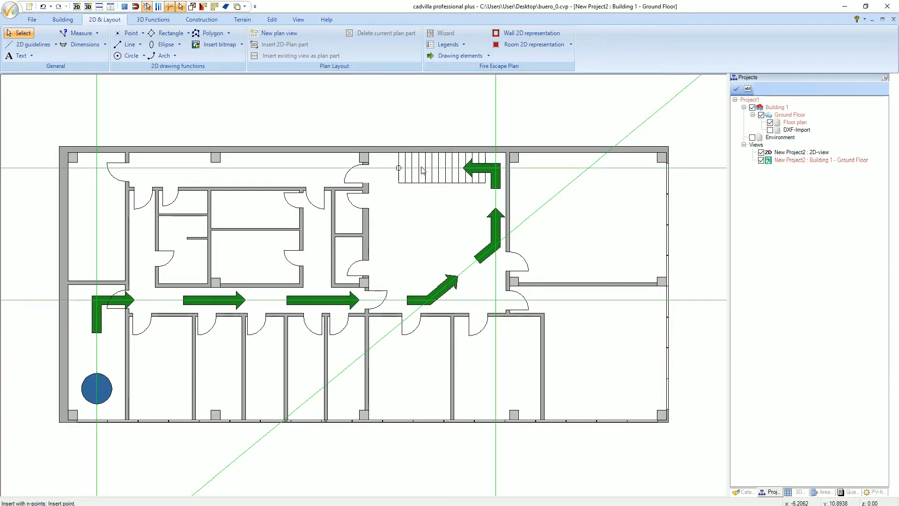
click(397, 170)
click(388, 170)
double_click(389, 183)
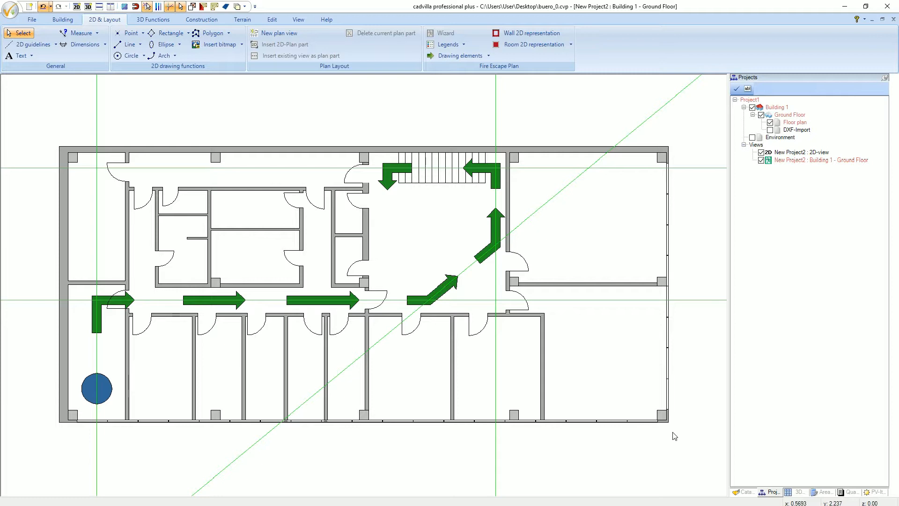
- Confirm LightGreen as the colour for the 2D room representation
click(559, 45)
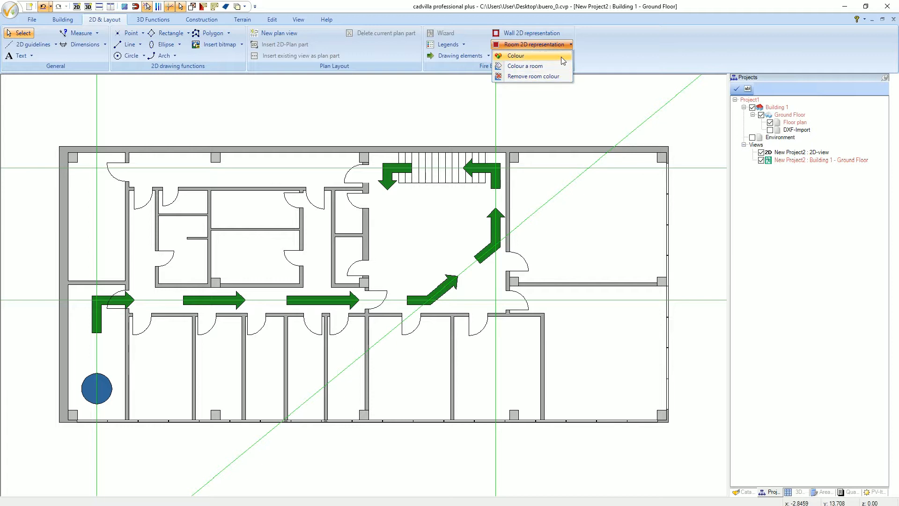
click(561, 57)
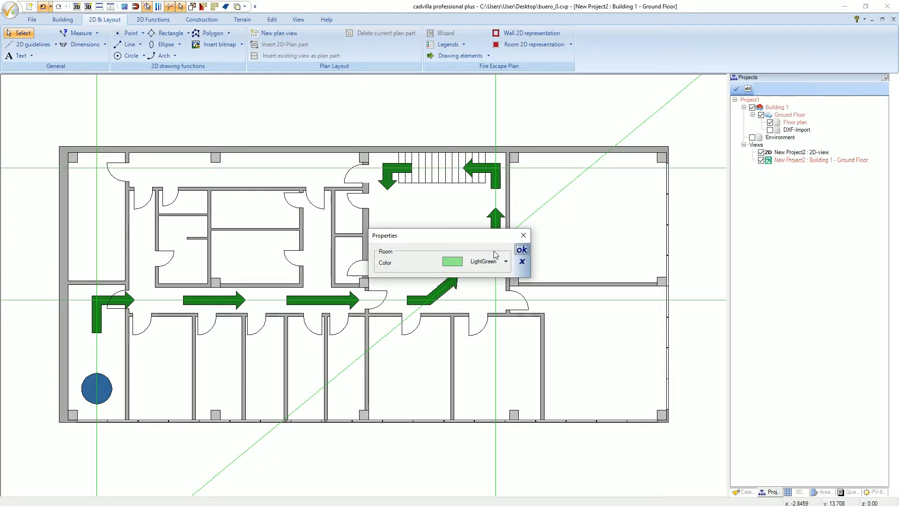
click(521, 249)
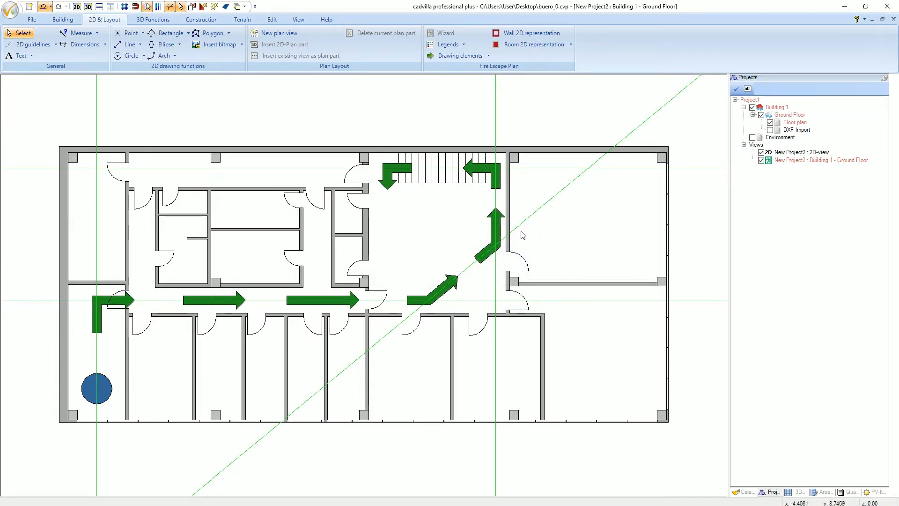
- Colour the rooms along the escape route: the corner room with the location marker, the corridor, the stair hall and the stair area
click(547, 46)
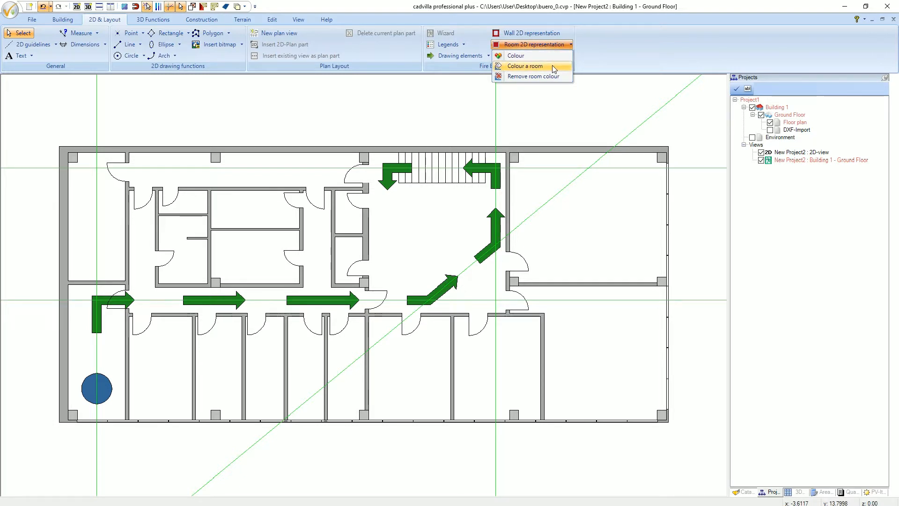
click(553, 65)
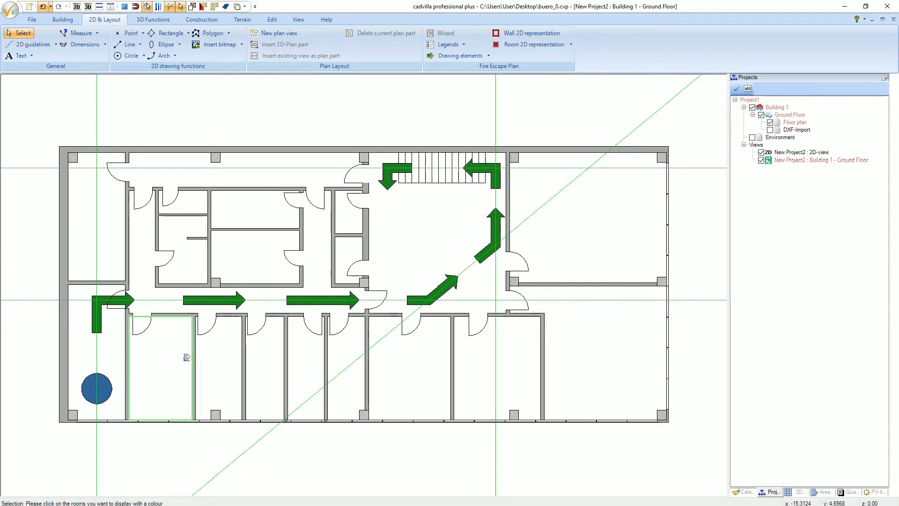
click(120, 352)
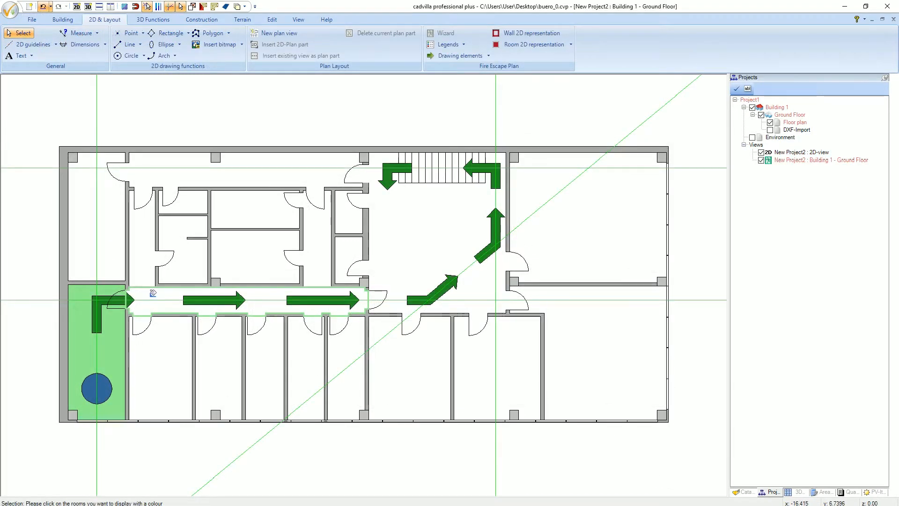
click(153, 293)
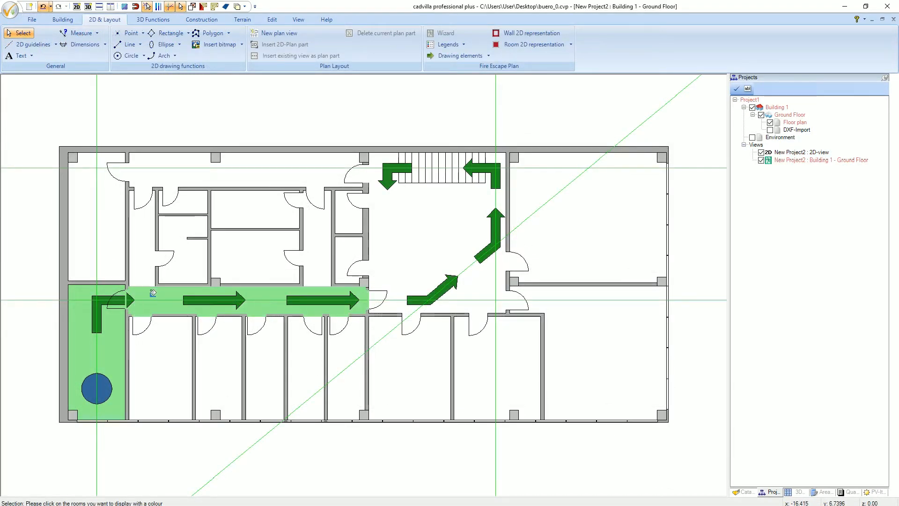
click(467, 250)
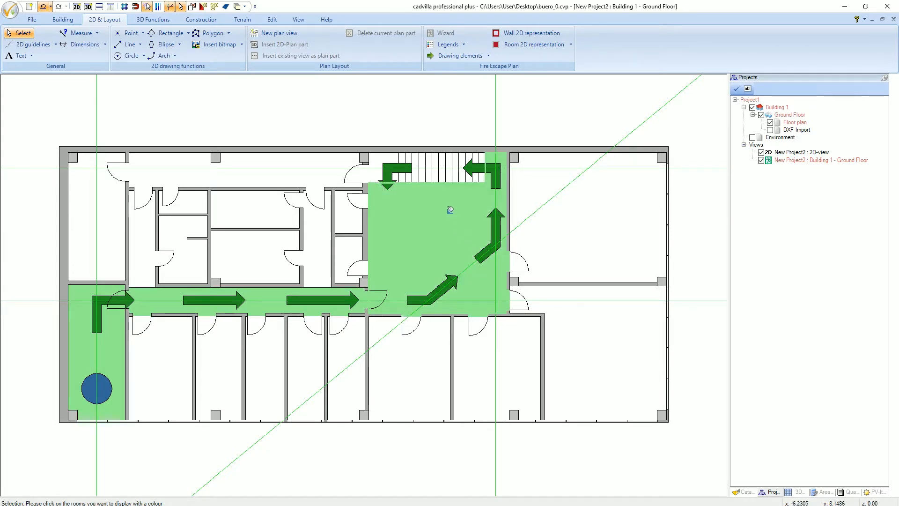
click(435, 175)
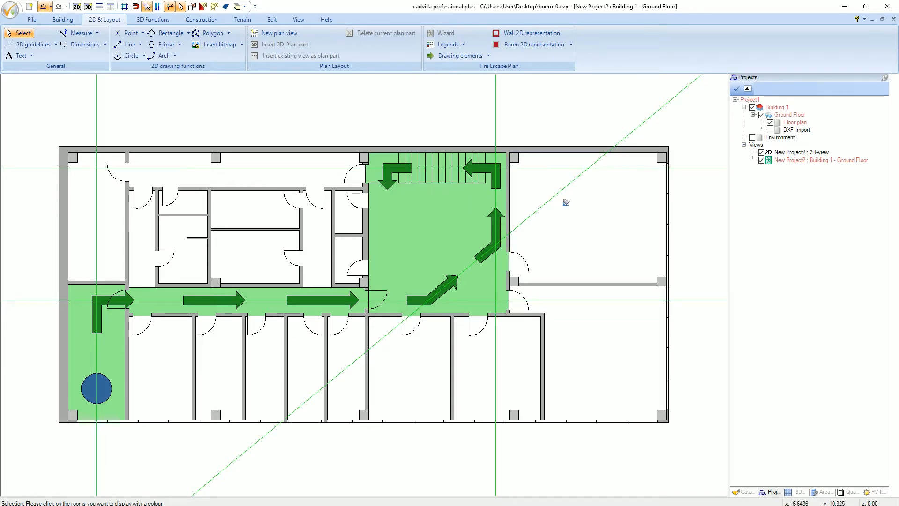
key(Escape)
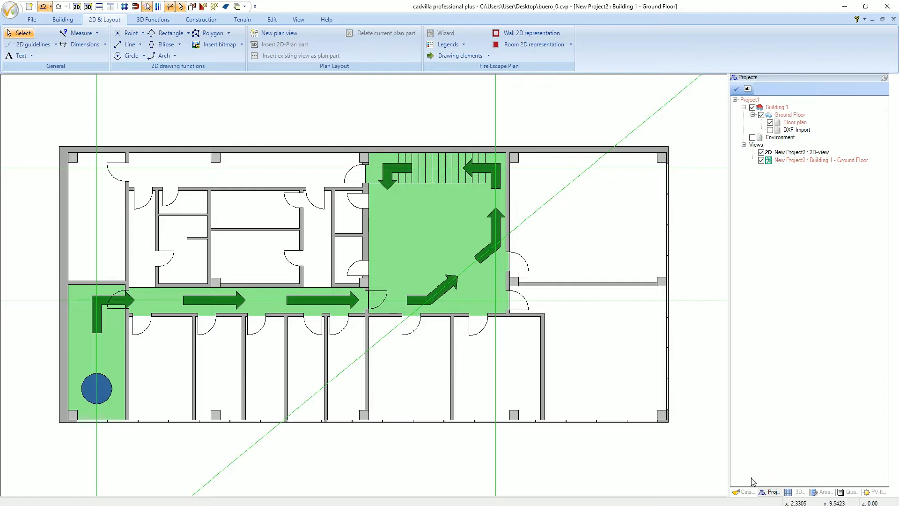
- Open the Fire Safety Signs category under Fire Escape Plans in the 2D symbol catalog
click(744, 492)
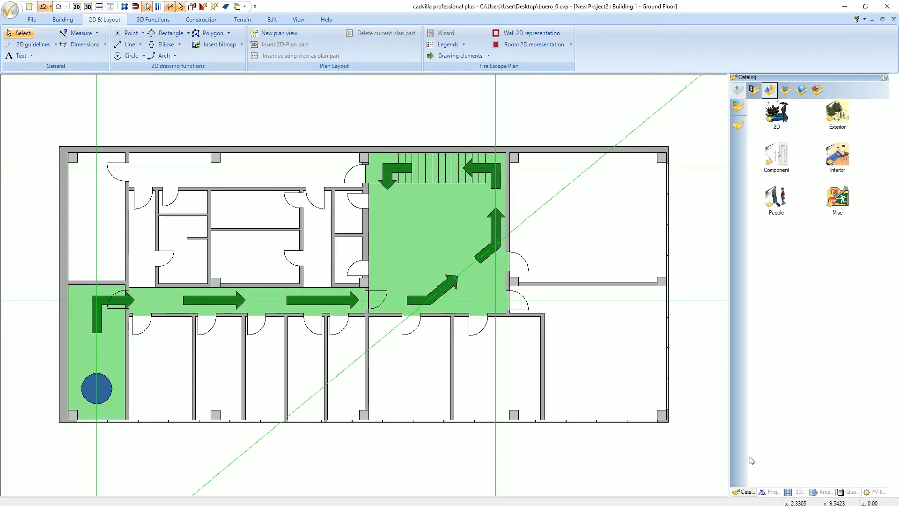
click(818, 90)
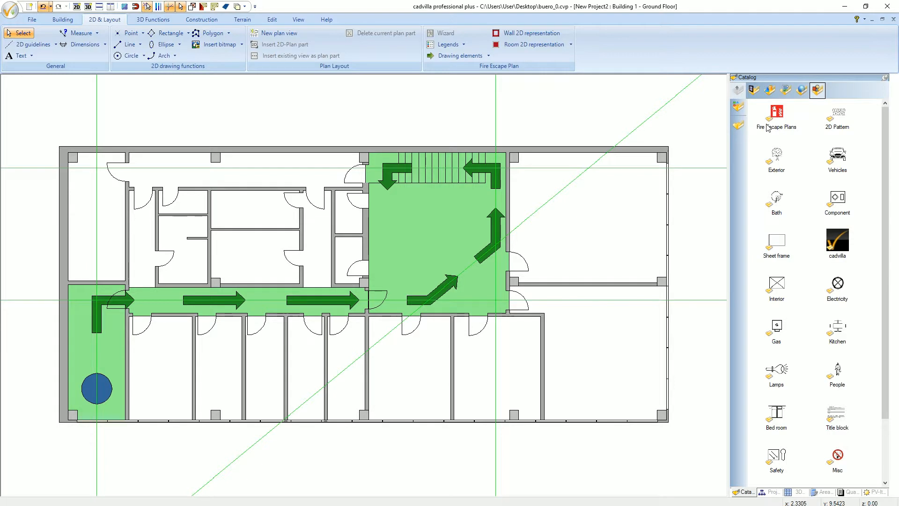
double_click(777, 112)
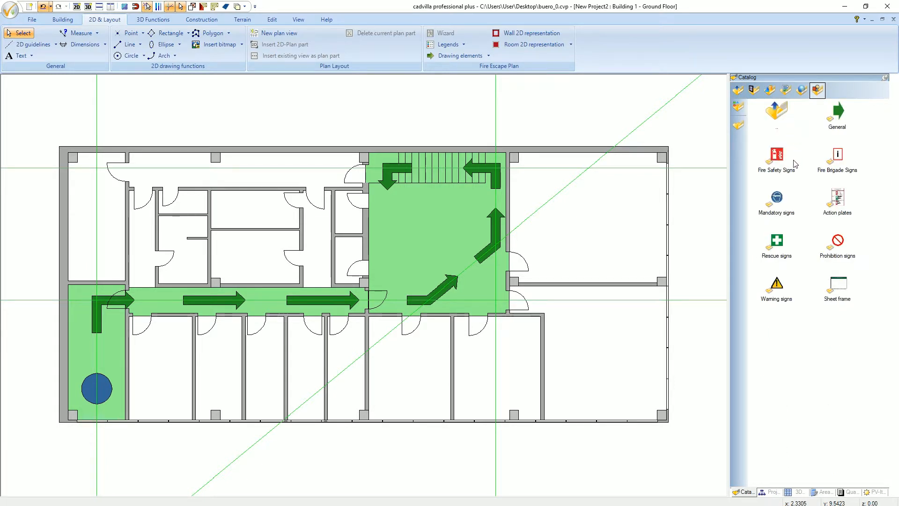
double_click(779, 155)
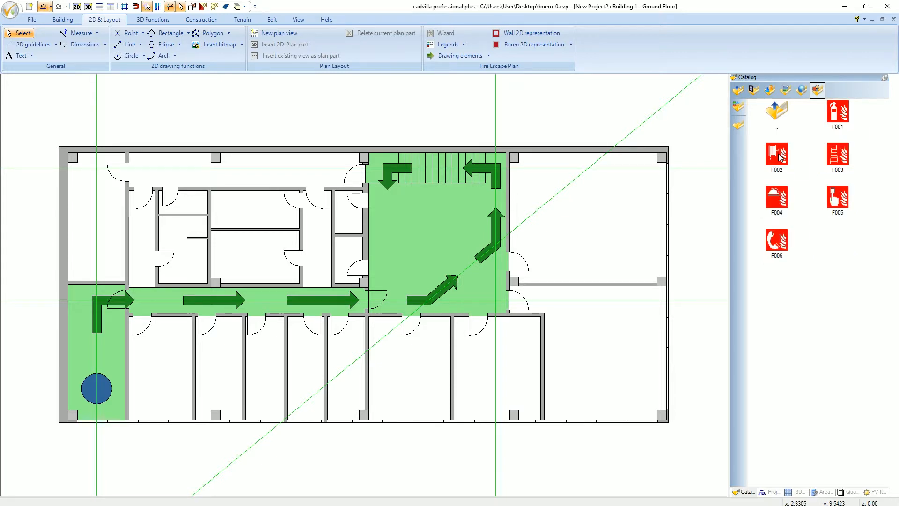
- Place the F001 fire extinguisher sign on the upper corridor's lower wall, using the symbol's bottom centre as reference point
click(841, 113)
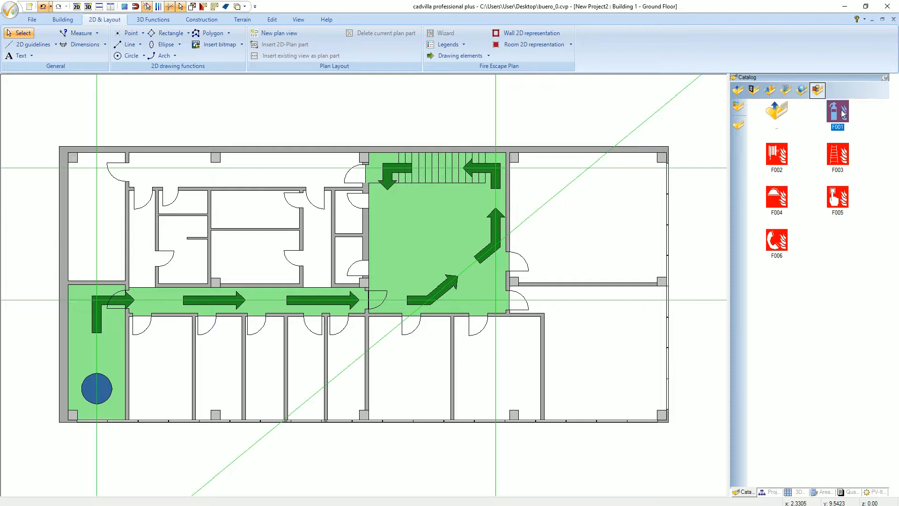
drag(838, 112, 588, 216)
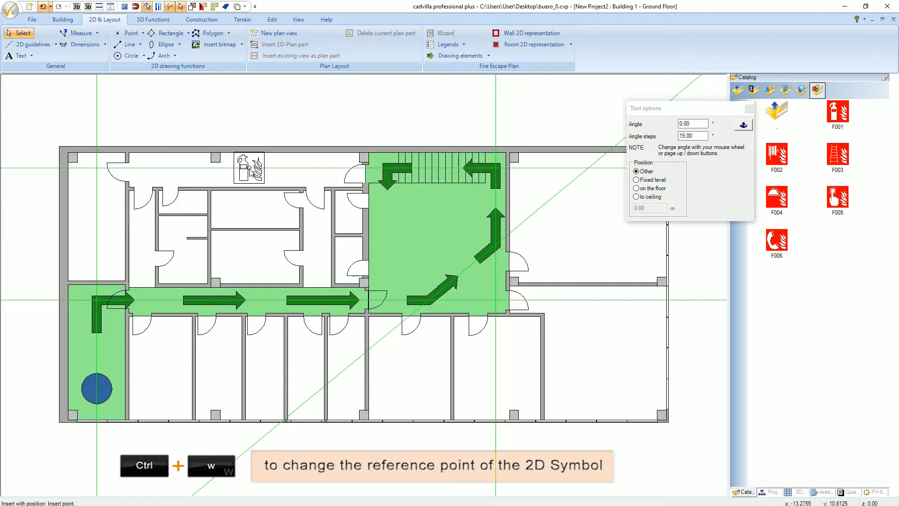
key(ctrl+w)
key(ctrl+w)
key(ctrl+w)
key(ctrl+w)
key(ctrl+w)
key(ctrl+w)
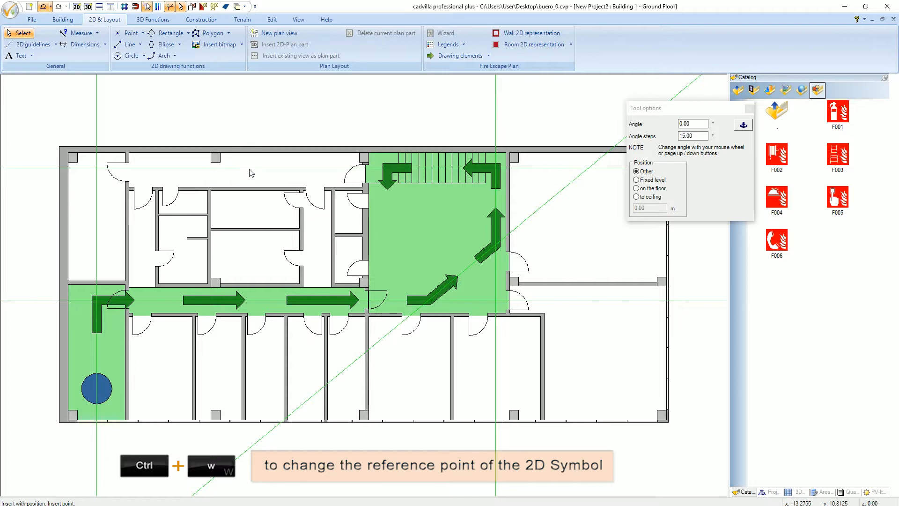
key(ctrl+w)
key(ctrl+w)
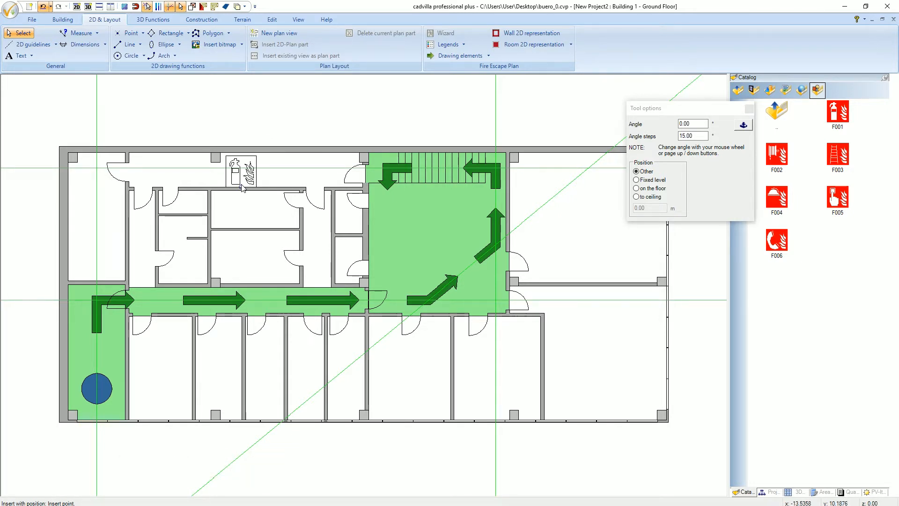
click(252, 187)
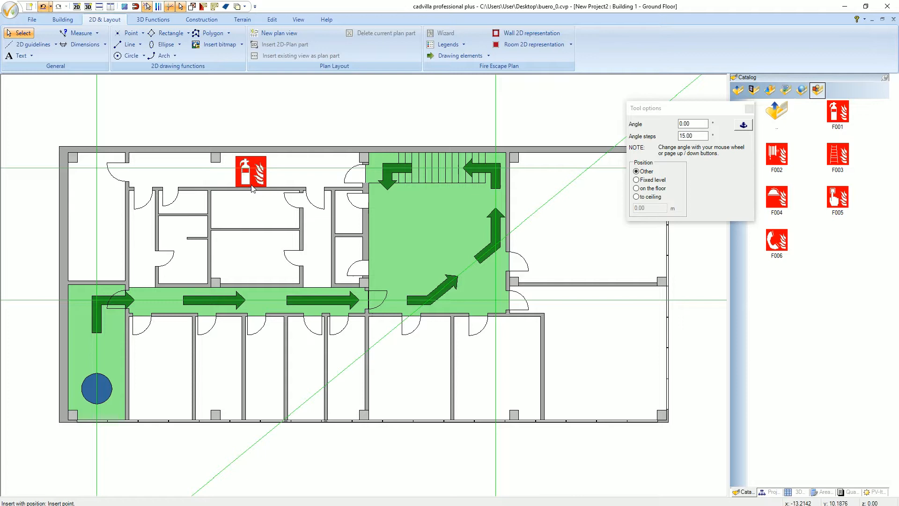
key(Escape)
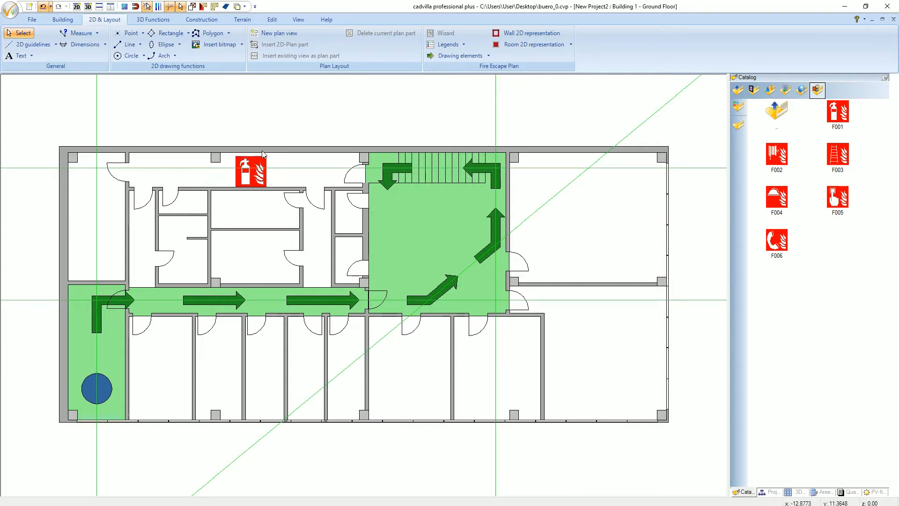
- Resize the F001 fire extinguisher sign in the upper corridor to 0.8 m width, maintaining its aspect ratio
click(255, 181)
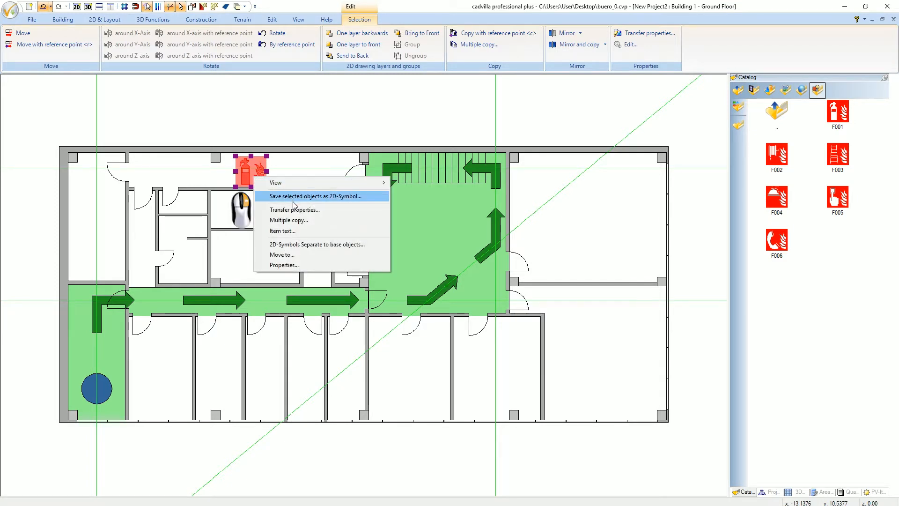
click(312, 265)
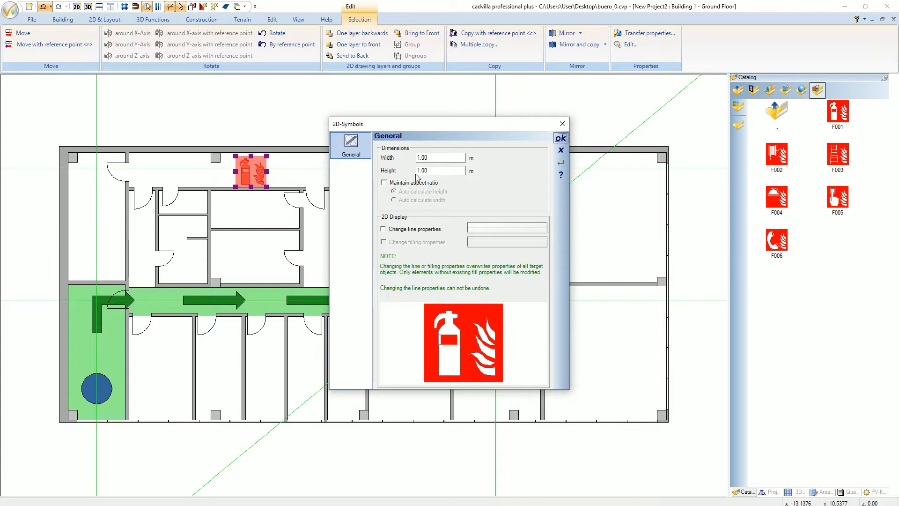
click(384, 183)
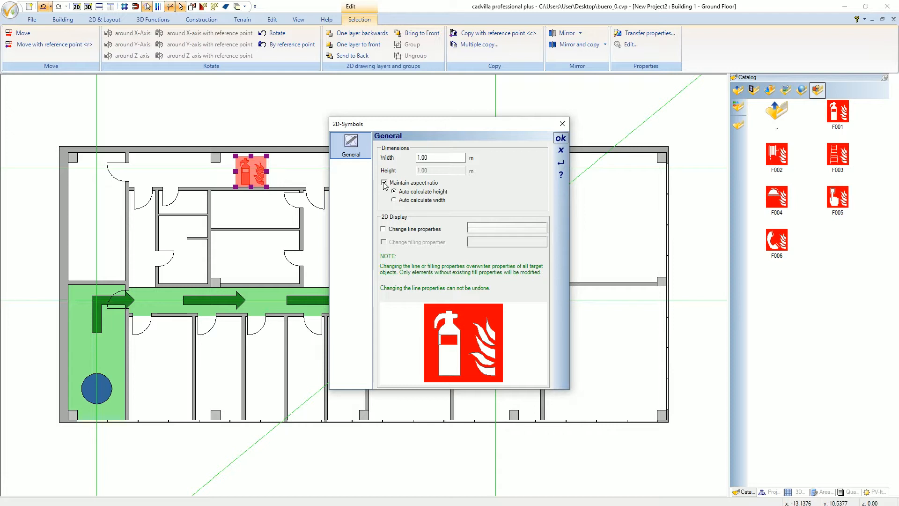
double_click(422, 159)
text(0,8)
key(Tab)
click(560, 138)
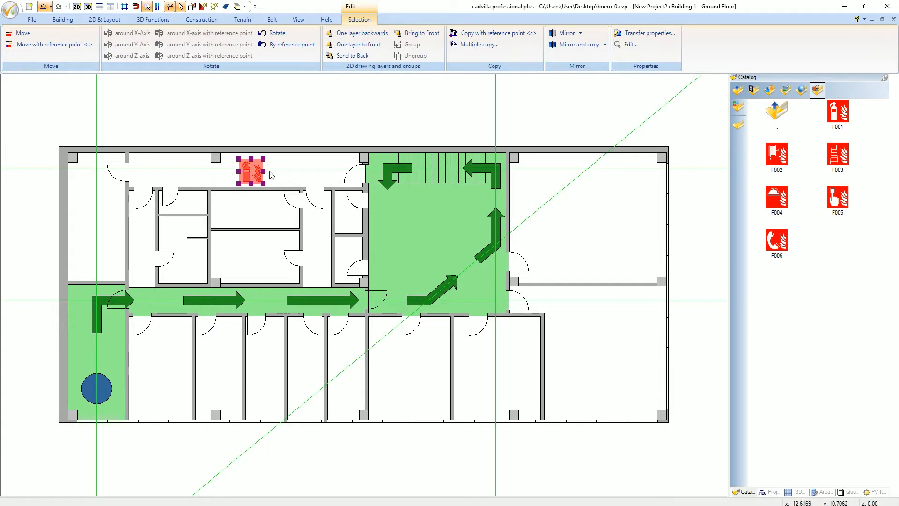
- Move the extinguisher sign onto the upper corridor's lower wall, using the sign's bottom centre as the reference point
scroll(268, 179, up, 1)
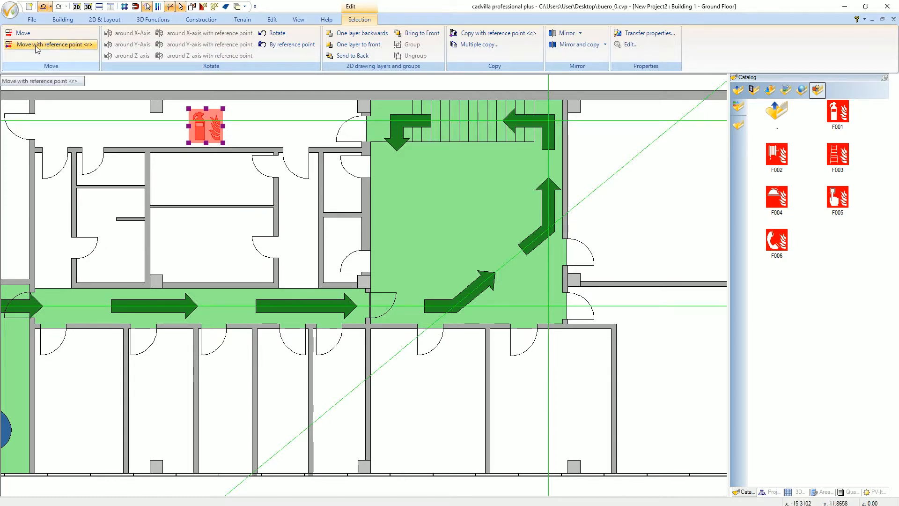
click(62, 45)
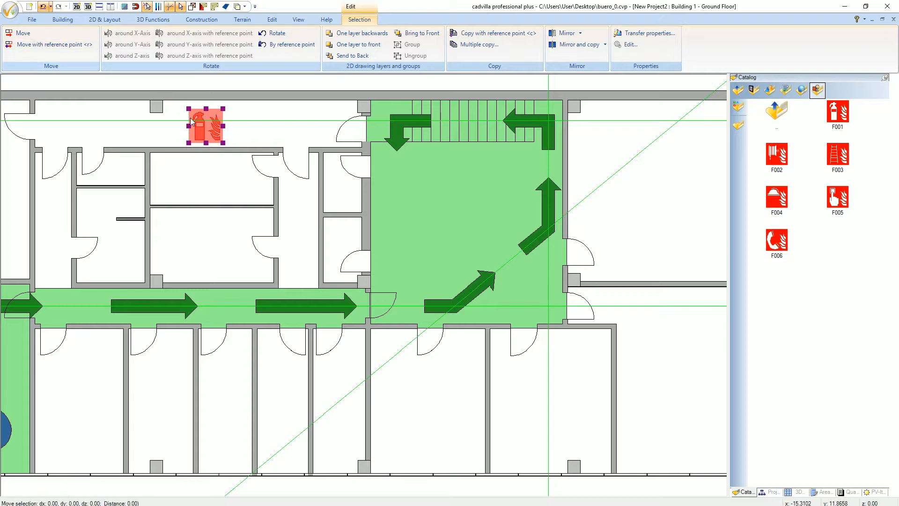
scroll(192, 122, up, 2)
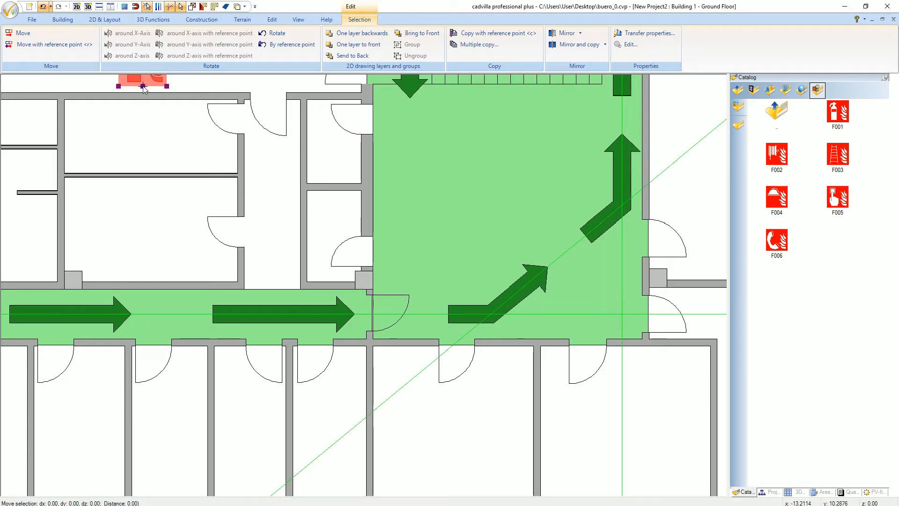
click(144, 87)
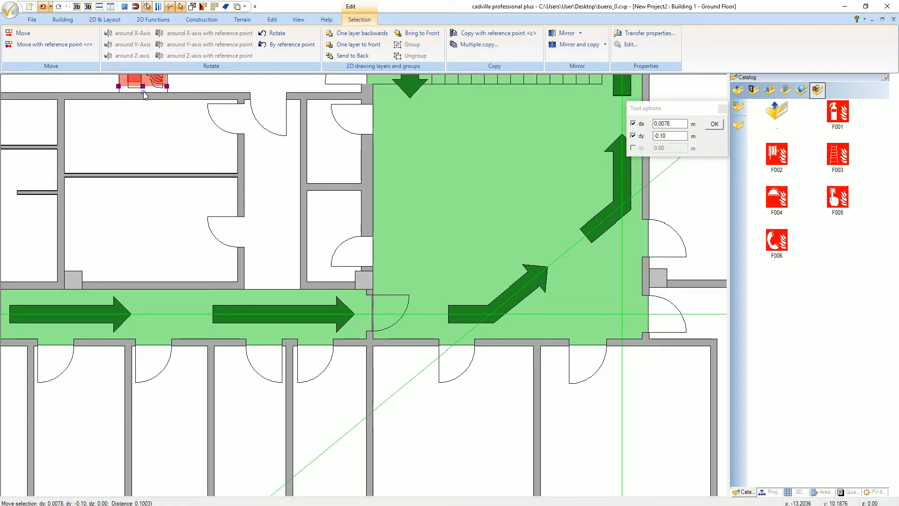
click(144, 95)
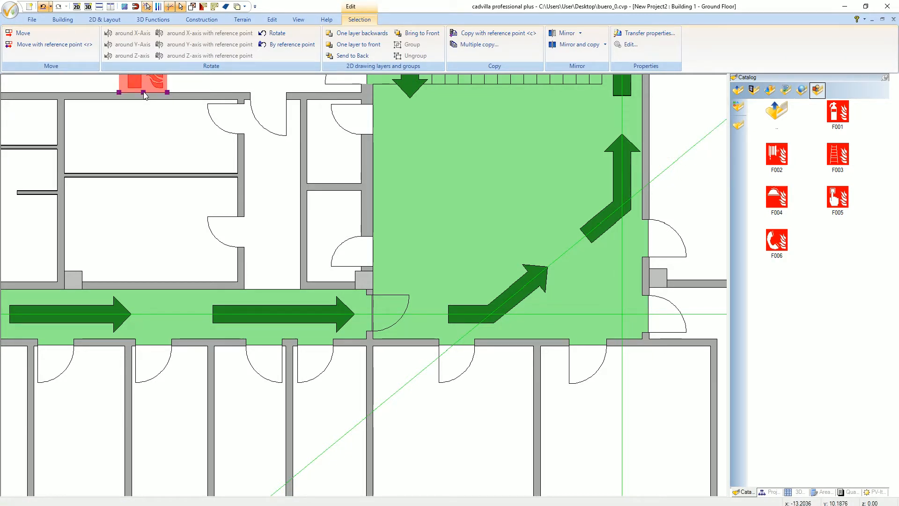
scroll(144, 95, down, 1)
scroll(144, 95, down, 1)
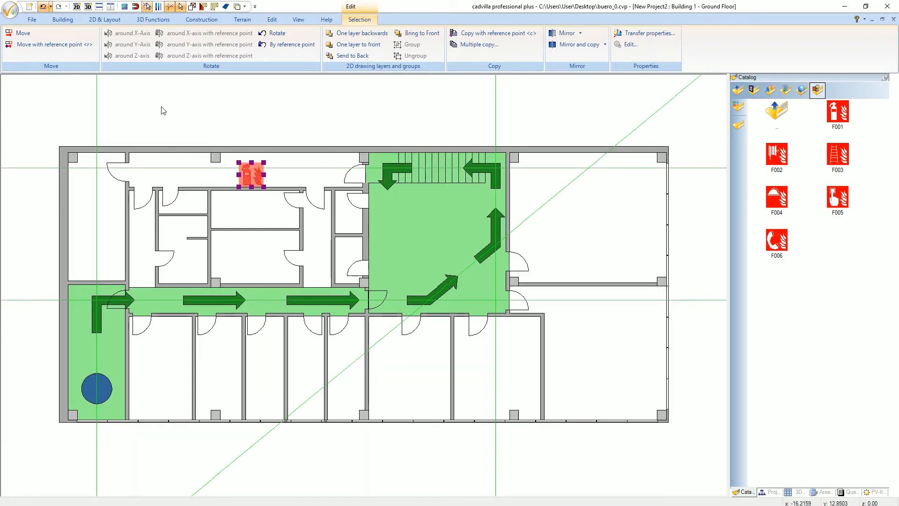
key(Escape)
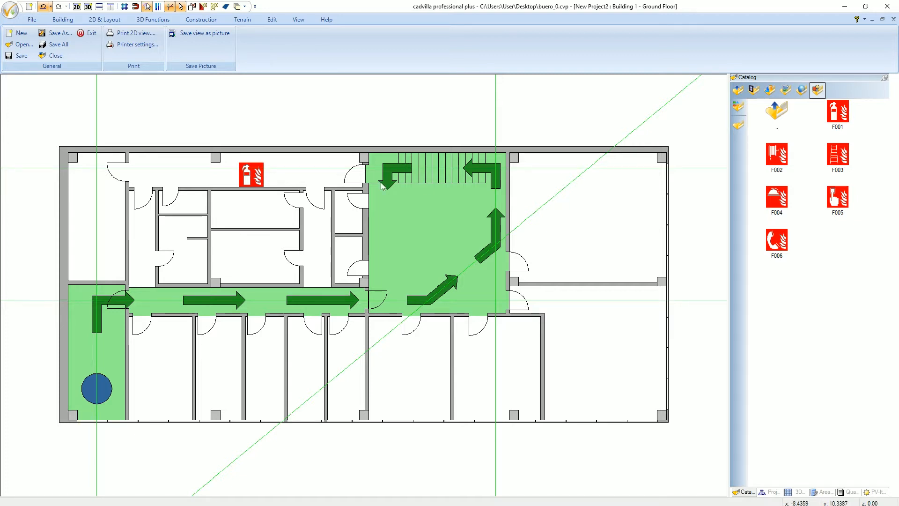
- Copy the extinguisher sign to the stair hall's right wall between the two doors and to the lower office beside the column
click(253, 178)
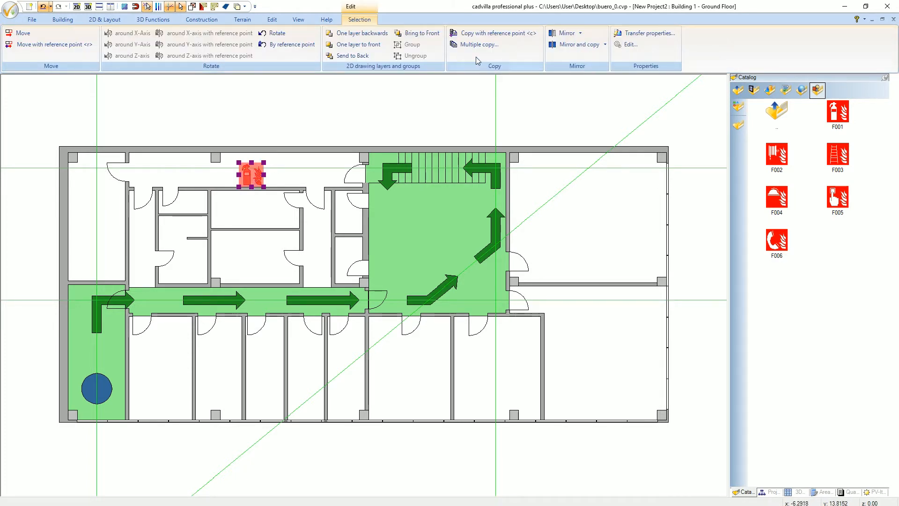
click(489, 37)
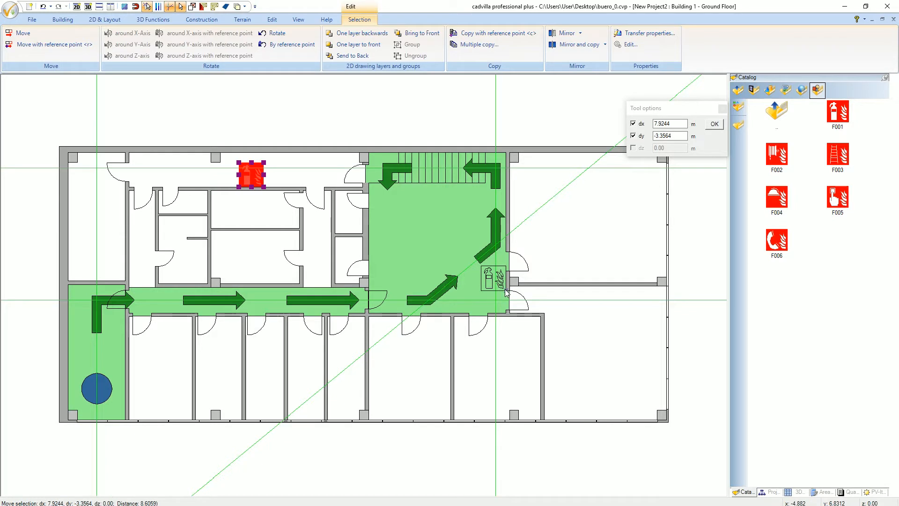
click(508, 293)
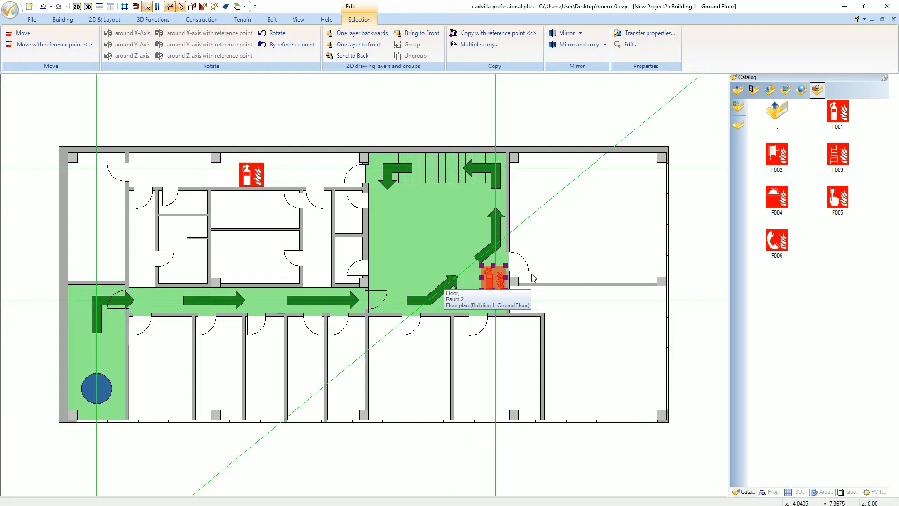
key(c)
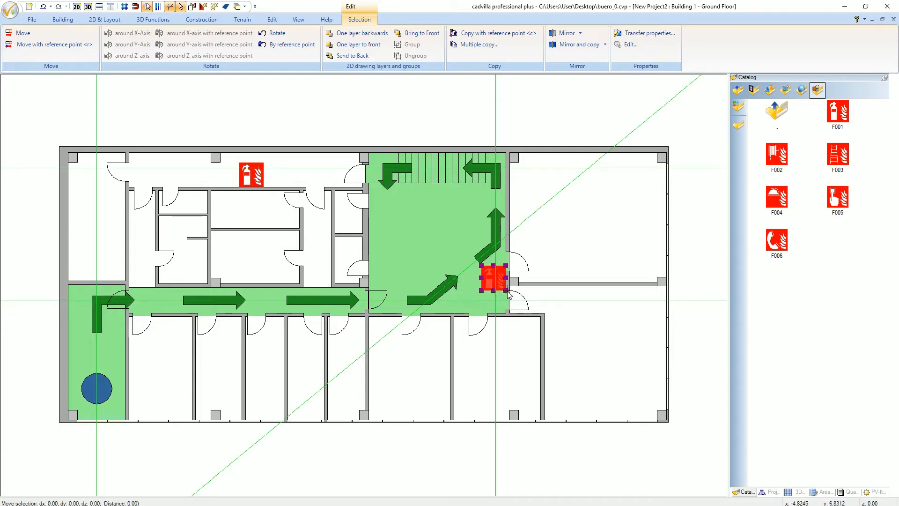
click(365, 412)
- Copy the extinguisher sign to the first office below the corridor, the narrow left passage and both large rooms on the right
key(c)
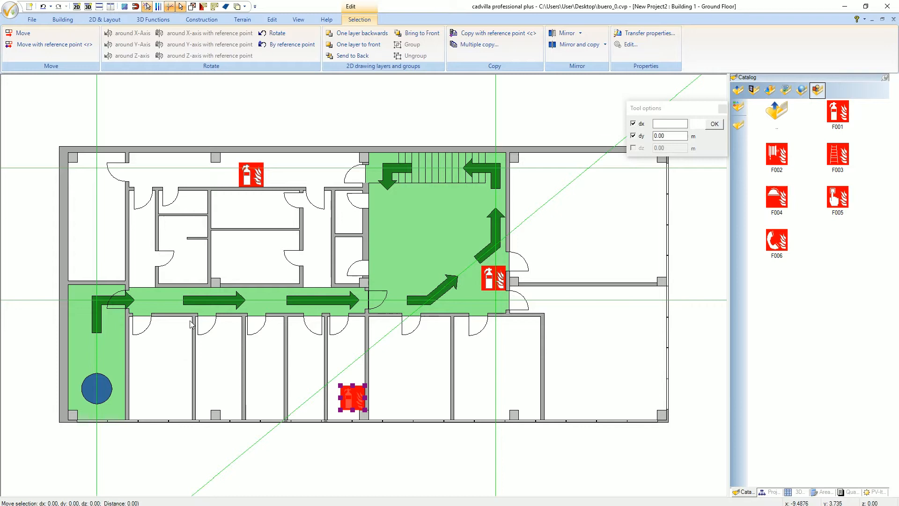
click(180, 323)
key(c)
click(514, 165)
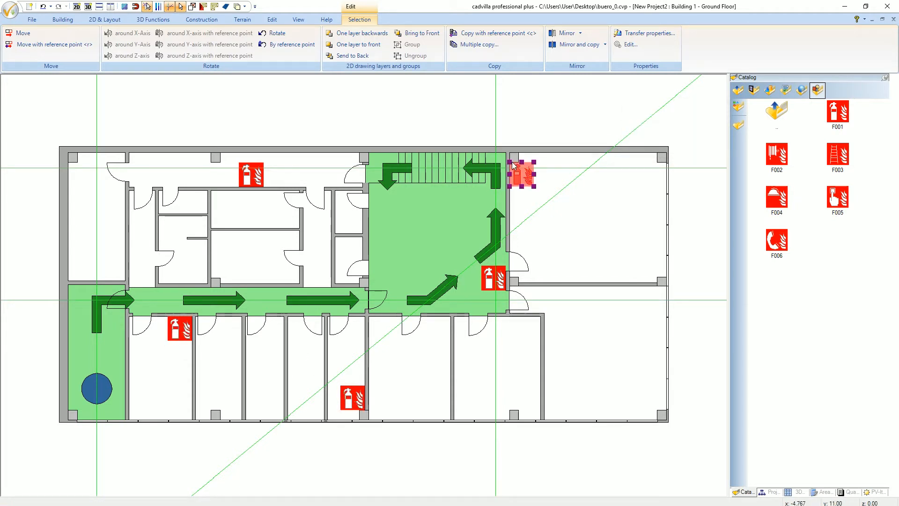
key(c)
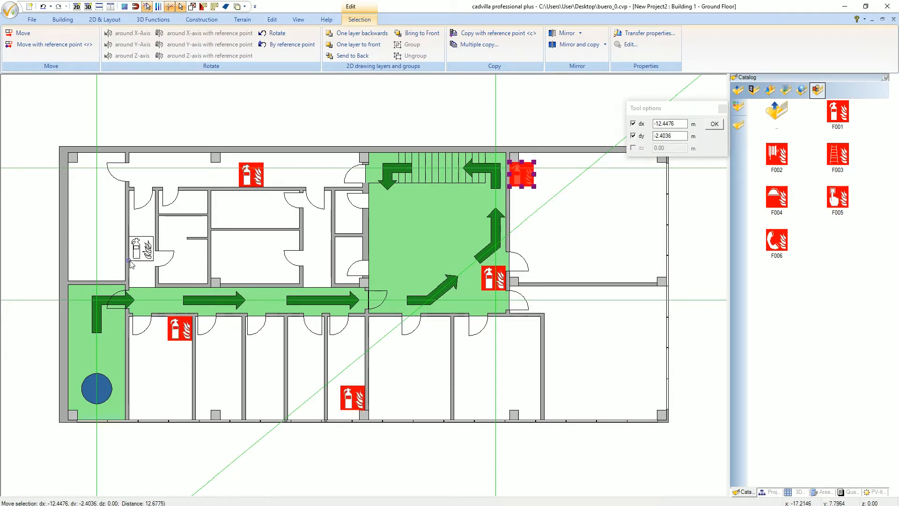
click(130, 263)
key(c)
click(546, 369)
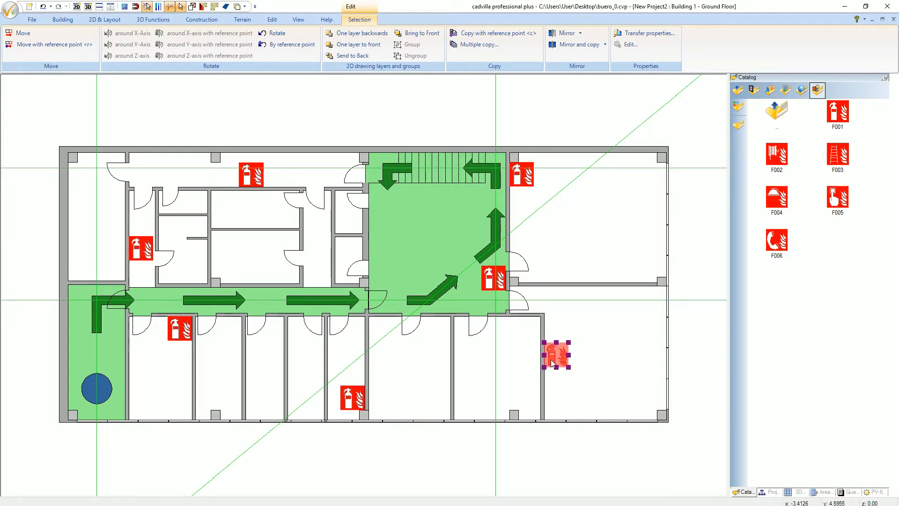
key(Escape)
- Add the F005 fire alarm sign at 0.8 m width with aspect ratio maintained and move it to the stair hall's left wall
drag(838, 197, 586, 240)
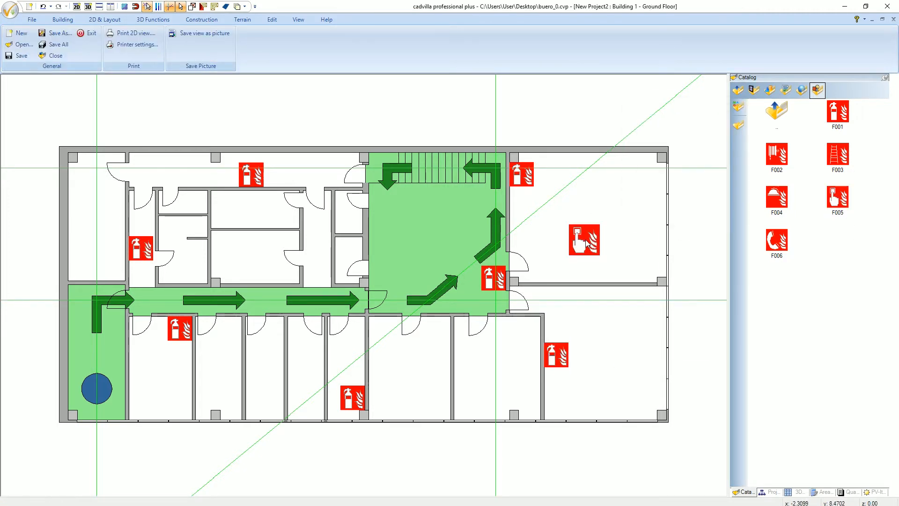
right_click(586, 240)
click(604, 336)
click(385, 183)
drag(432, 156, 397, 157)
text(0.8)
key(Tab)
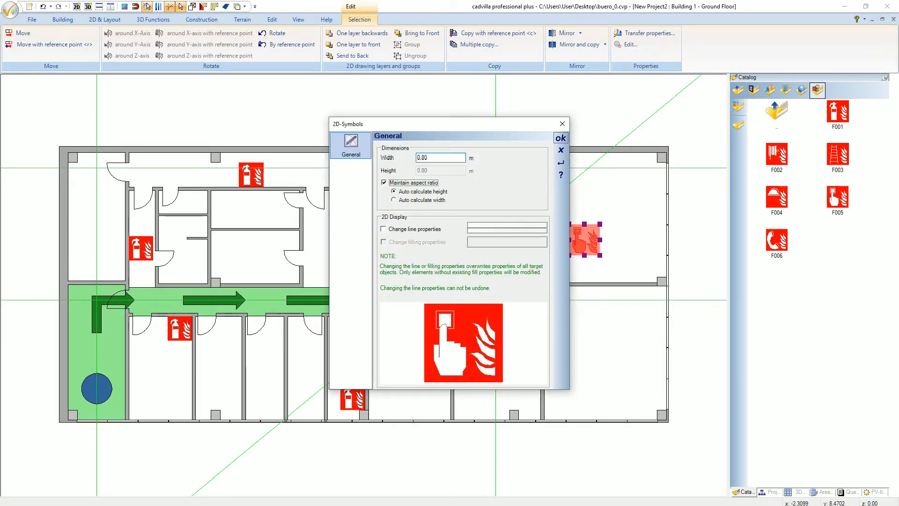
click(561, 138)
click(578, 234)
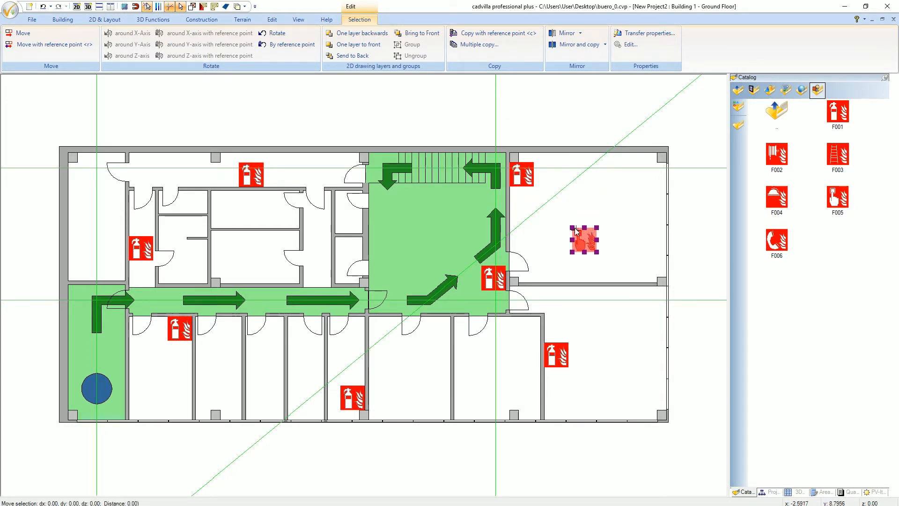
click(373, 258)
- Add the F006 fire telephone sign at 0.80 m width with aspect ratio maintained, directly above the F005 sign in the stair hall
drag(776, 240, 586, 230)
click(586, 228)
right_click(585, 228)
click(609, 234)
click(385, 182)
drag(434, 159, 410, 161)
text(0.80)
key(Tab)
click(557, 142)
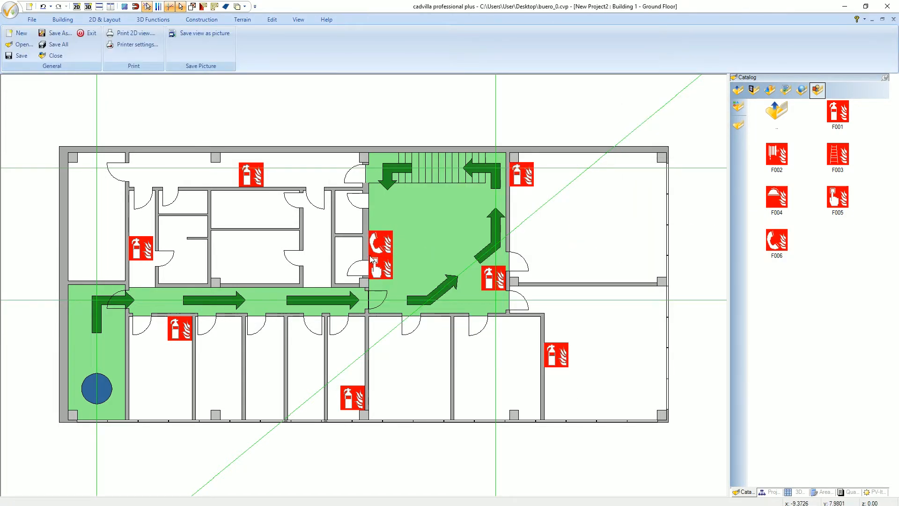
- Open the catalog of green E-series signs and add the E003 first aid sign at 0.80 m width with aspect ratio maintained
double_click(782, 120)
double_click(778, 240)
drag(777, 199, 577, 222)
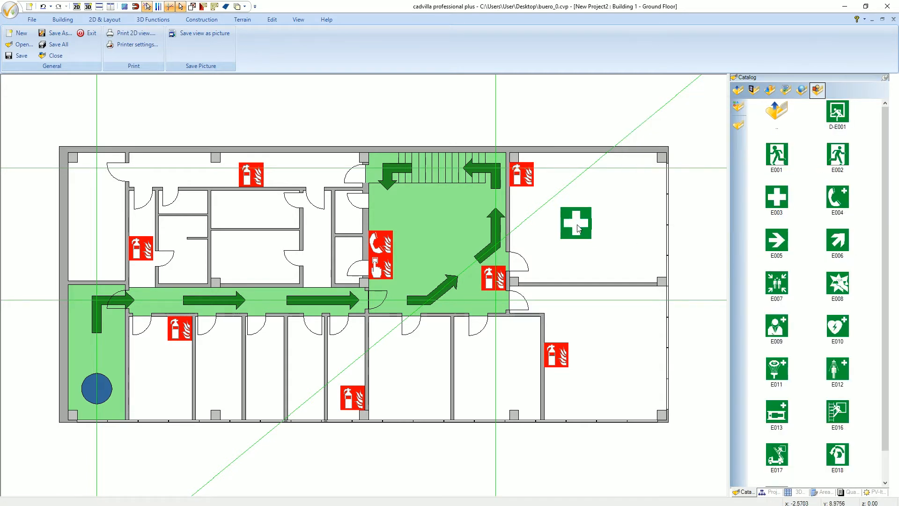
click(578, 222)
right_click(579, 223)
click(601, 229)
click(384, 183)
drag(432, 158, 404, 157)
text(0.80)
key(Tab)
click(559, 140)
- Move the E003 sign above the F006 sign, and from there to directly above the extinguisher sign in the narrow left passage
key(r)
click(589, 234)
click(394, 231)
click(626, 236)
click(384, 223)
click(370, 230)
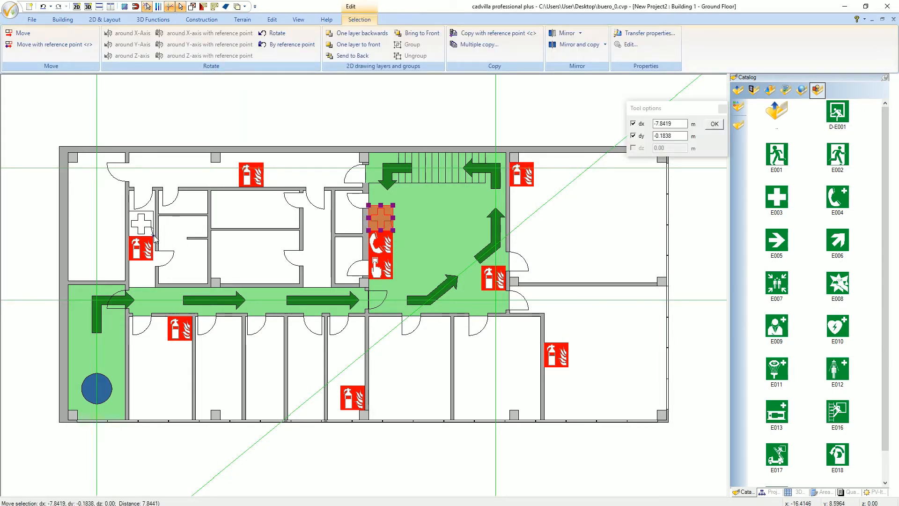
click(130, 236)
click(474, 251)
- Add the E001 emergency exit sign at 0.8 m width with aspect ratio maintained and move it onto the middle of the stairs
click(776, 155)
click(586, 218)
right_click(588, 215)
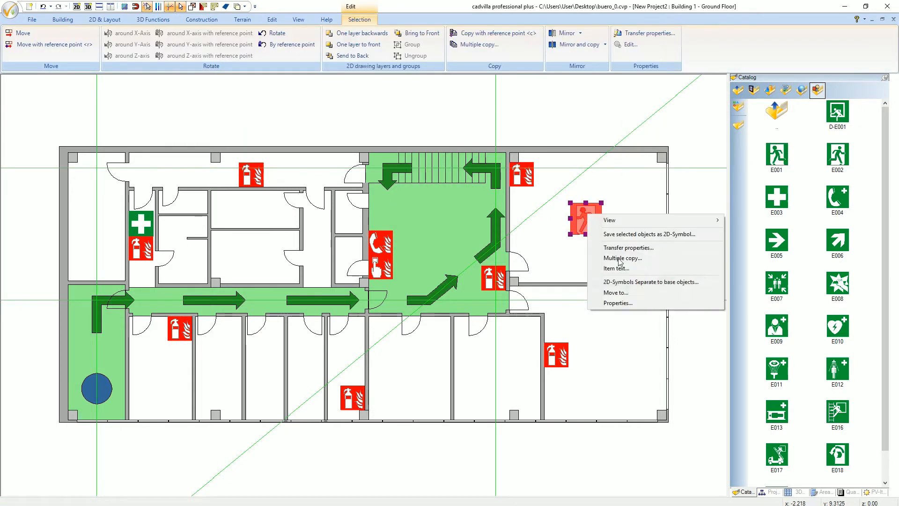
click(609, 304)
click(384, 183)
double_click(424, 157)
text(0.8)
click(561, 138)
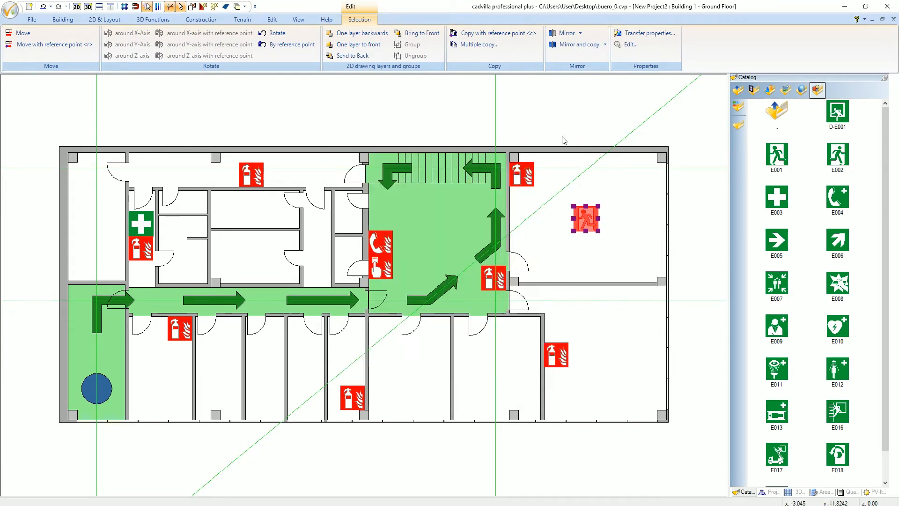
drag(583, 214, 441, 163)
key(Escape)
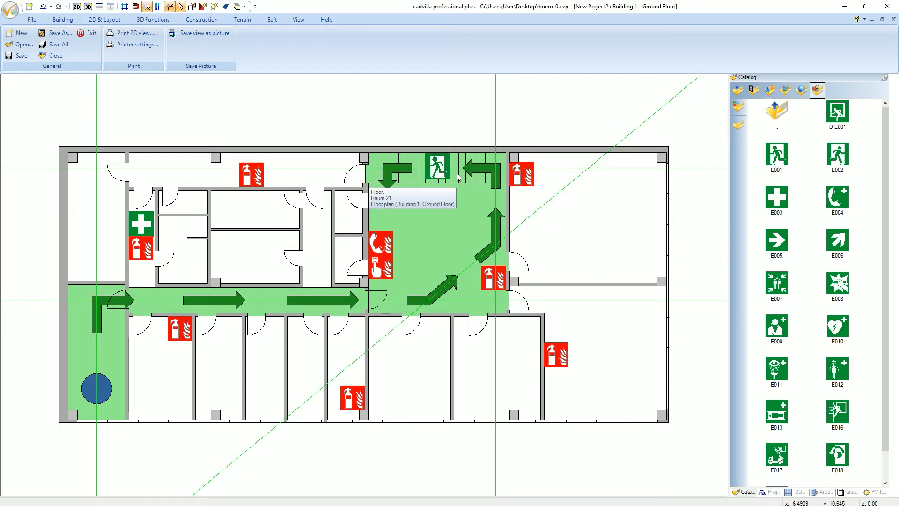
- Copy the E003 first aid sign from the left passage to directly above the F006 sign in the stair hall
click(143, 231)
ctrl+drag(154, 236, 393, 230)
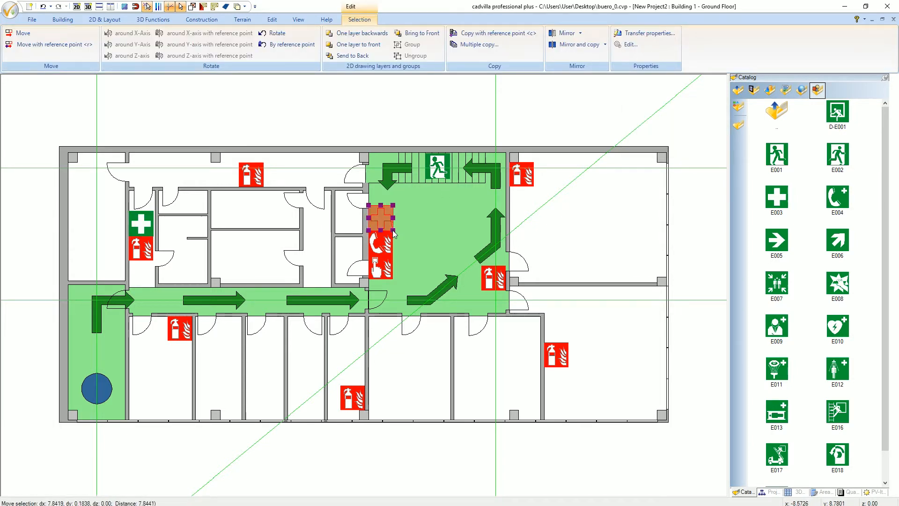
key(Escape)
- Place the E007 assembly point sign outside below the building and enlarge it
drag(776, 284, 450, 466)
double_click(449, 466)
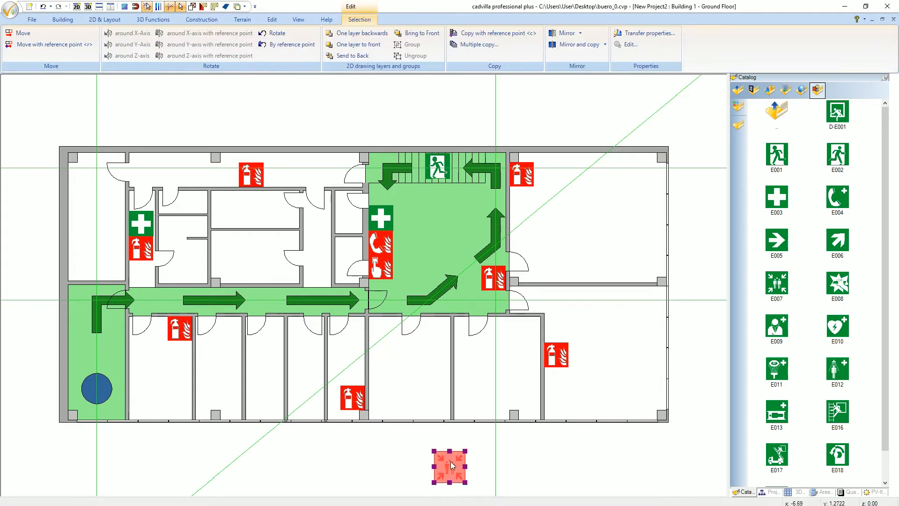
click(561, 138)
key(Escape)
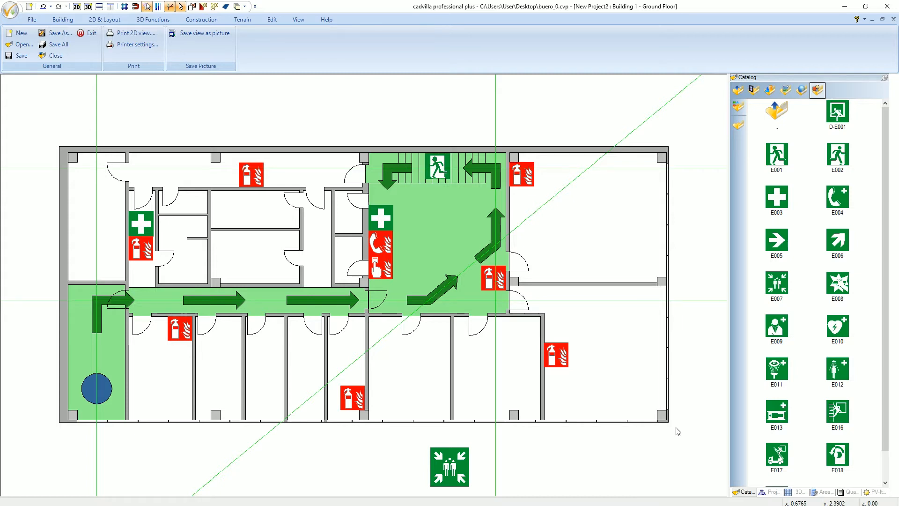
- Hide the help elements, including the 2D guidelines, in the plan's visible categories
scroll(678, 432, down, 2)
scroll(678, 431, down, 1)
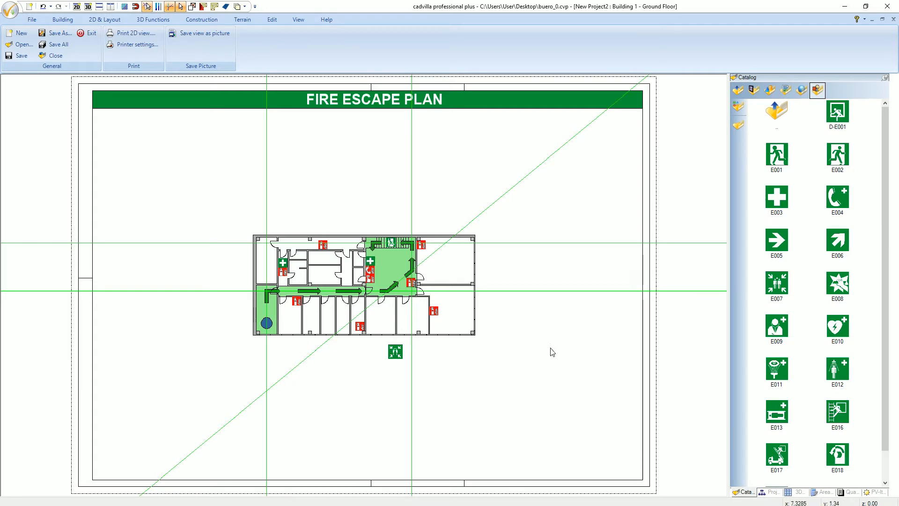
right_click(520, 309)
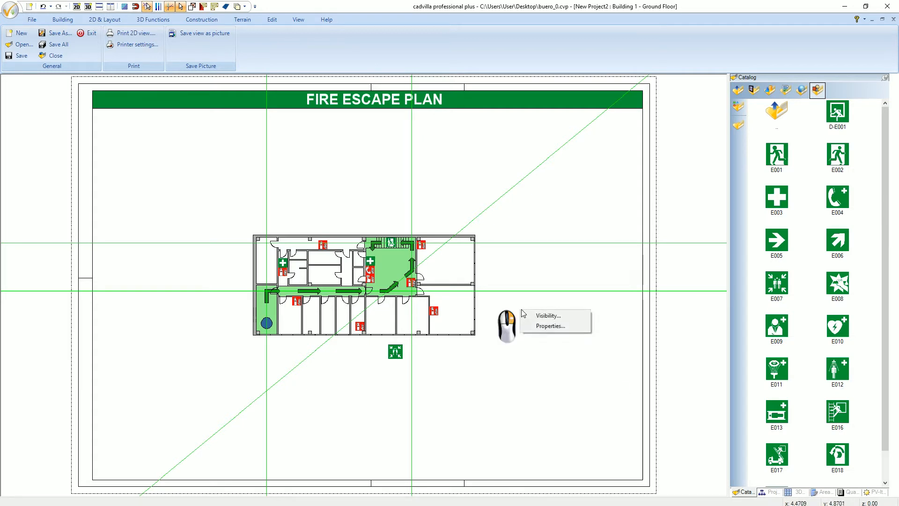
click(569, 317)
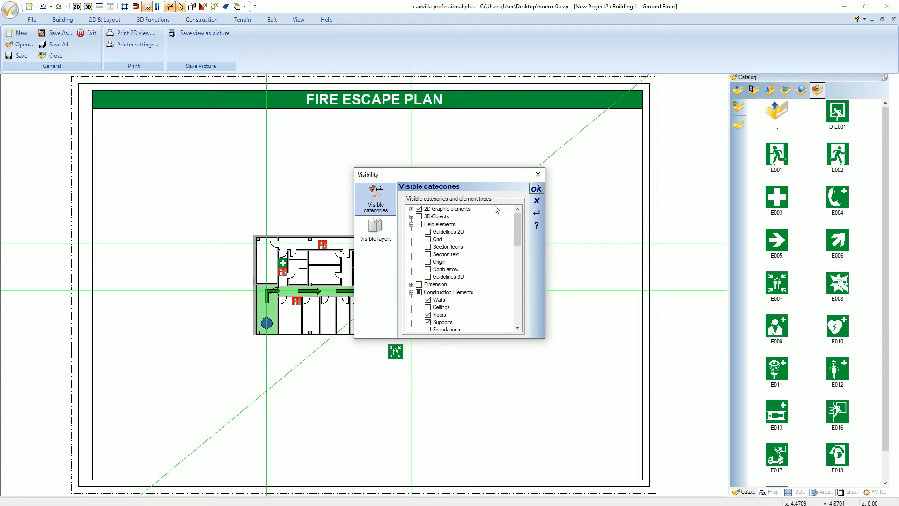
click(537, 190)
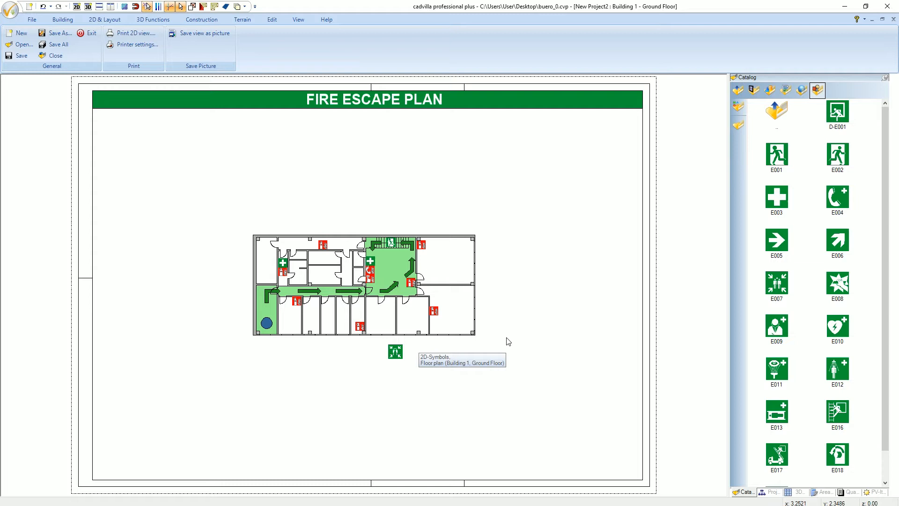
- Apply a monochrome DarkGray fill with 0.0% transparency as the 2D representation of the walls
click(116, 24)
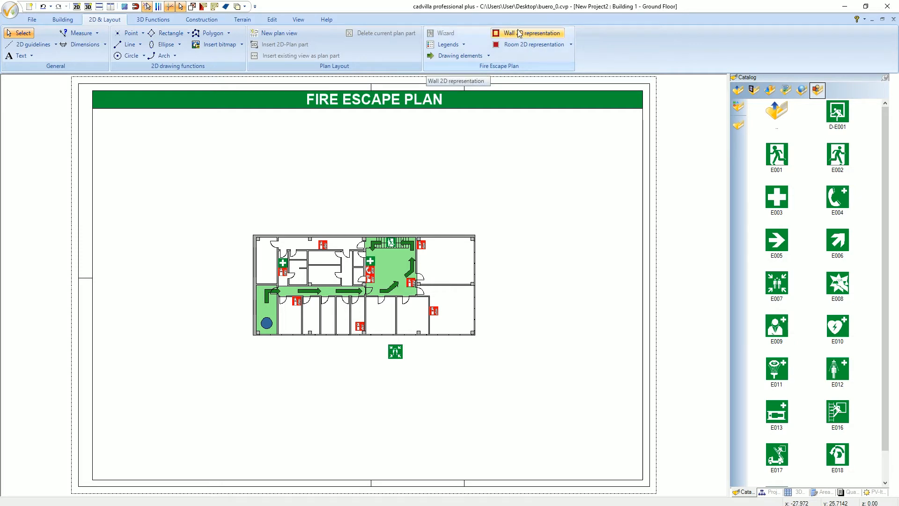
click(544, 32)
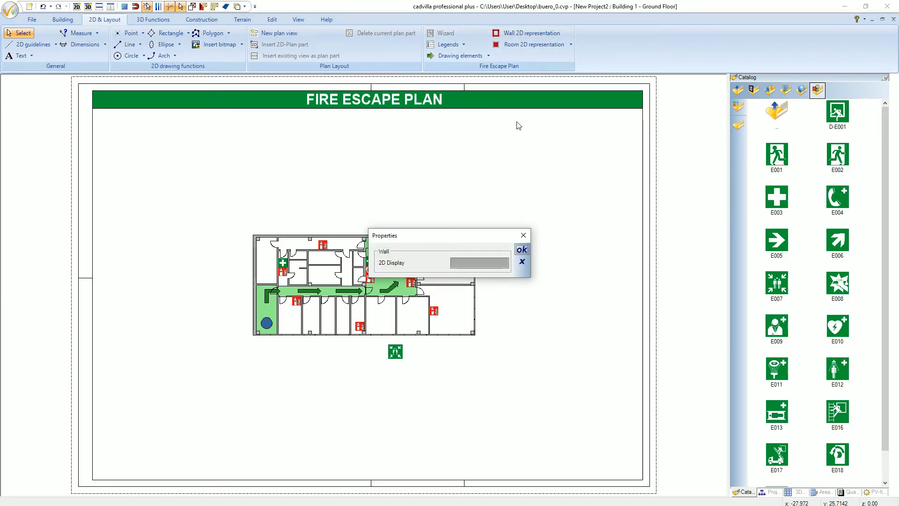
click(466, 264)
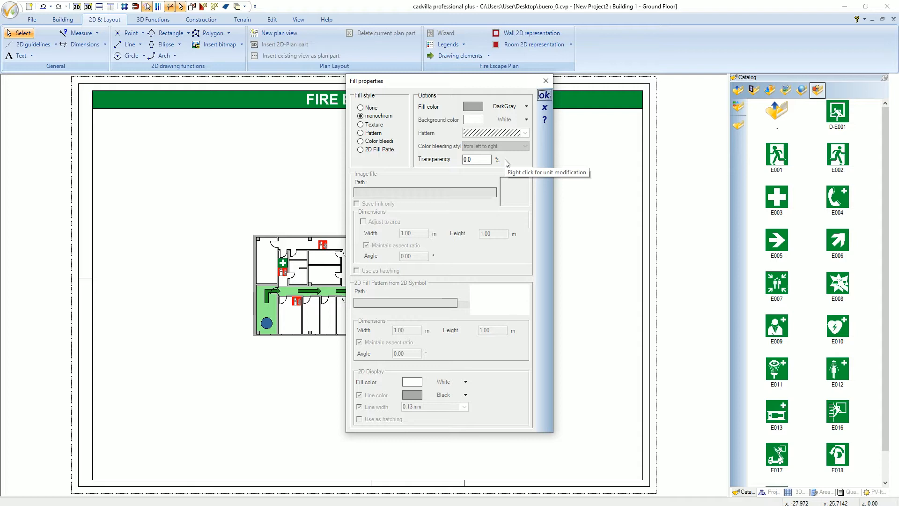
click(543, 97)
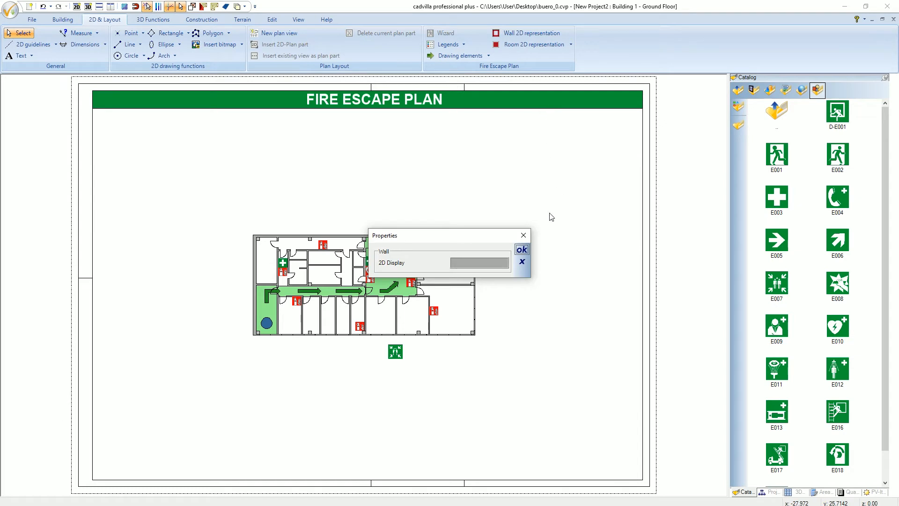
click(522, 249)
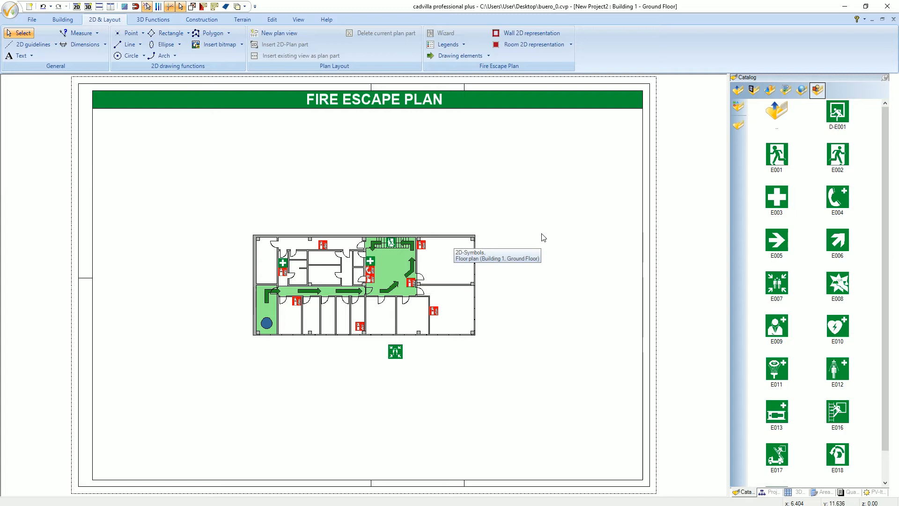
- Insert an automatic 2D symbol legend, including its listed signs, in the empty area left of the building
click(460, 46)
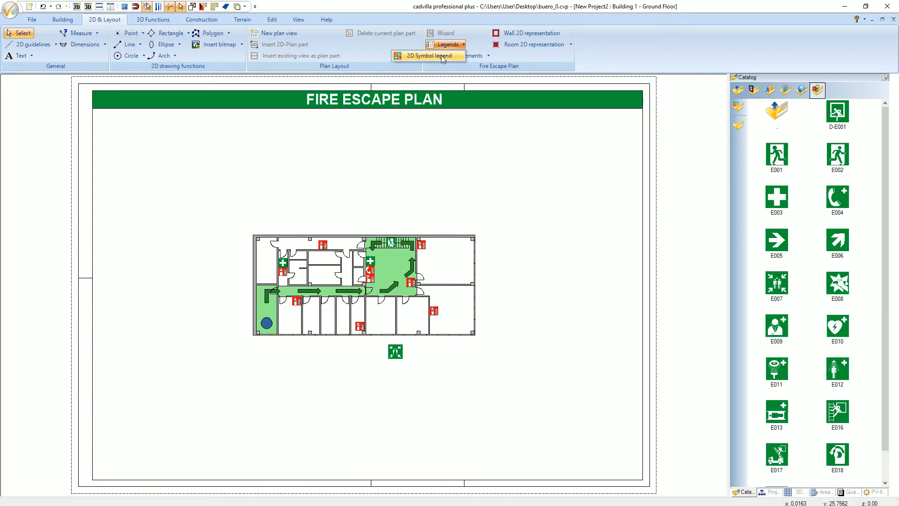
click(441, 55)
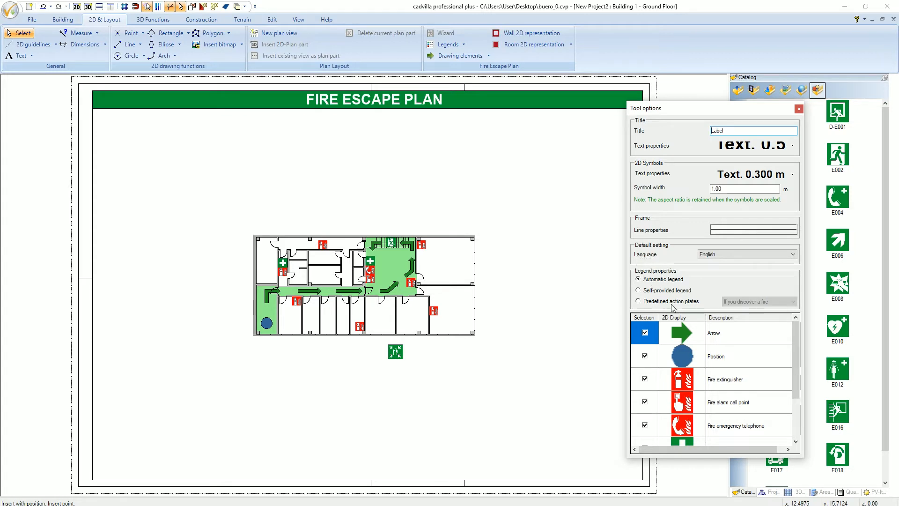
drag(792, 356, 787, 333)
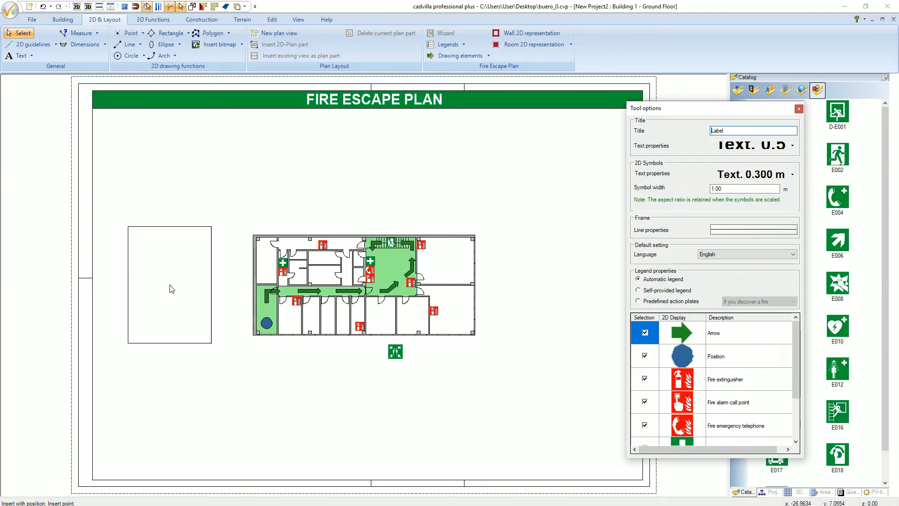
click(173, 289)
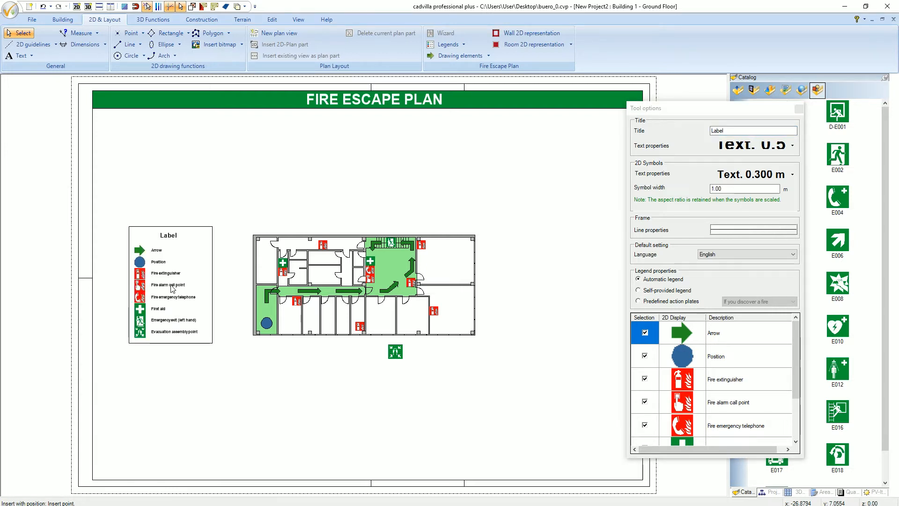
key(Escape)
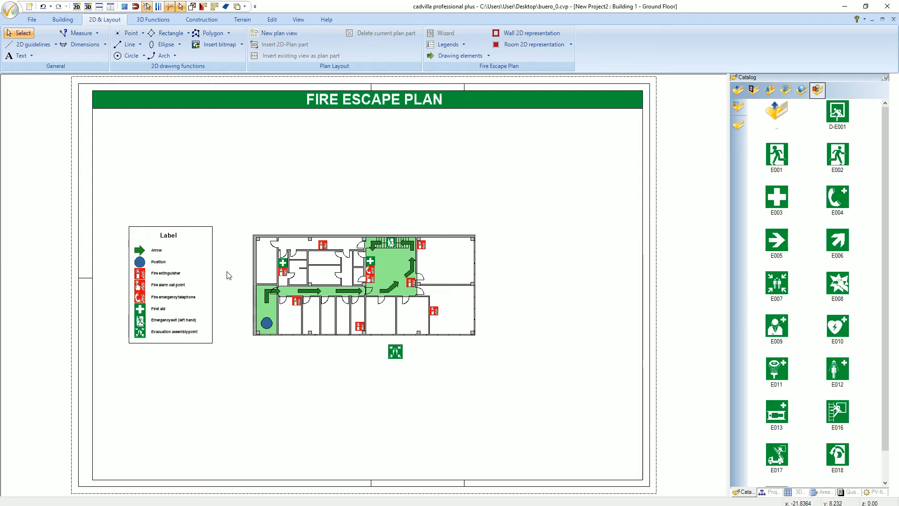
- Enlarge the symbol legend to a width of 9 m with its aspect ratio maintained
click(186, 281)
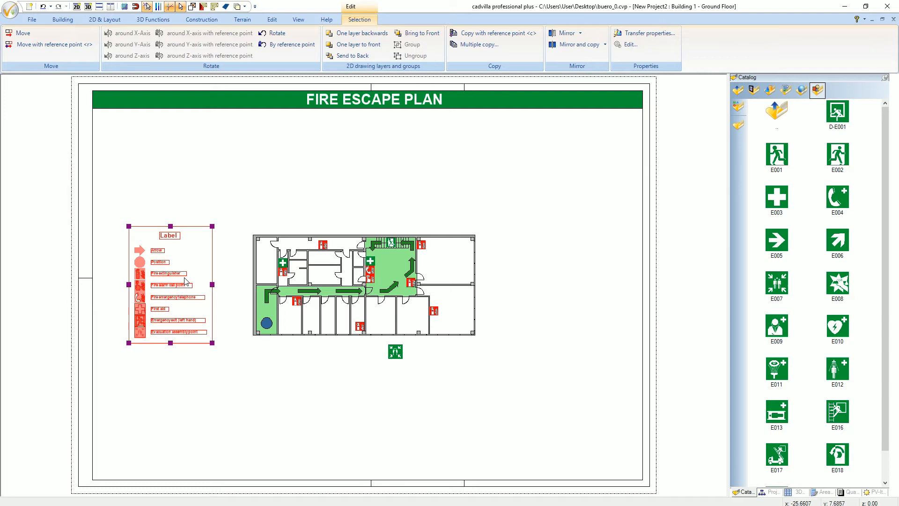
right_click(186, 282)
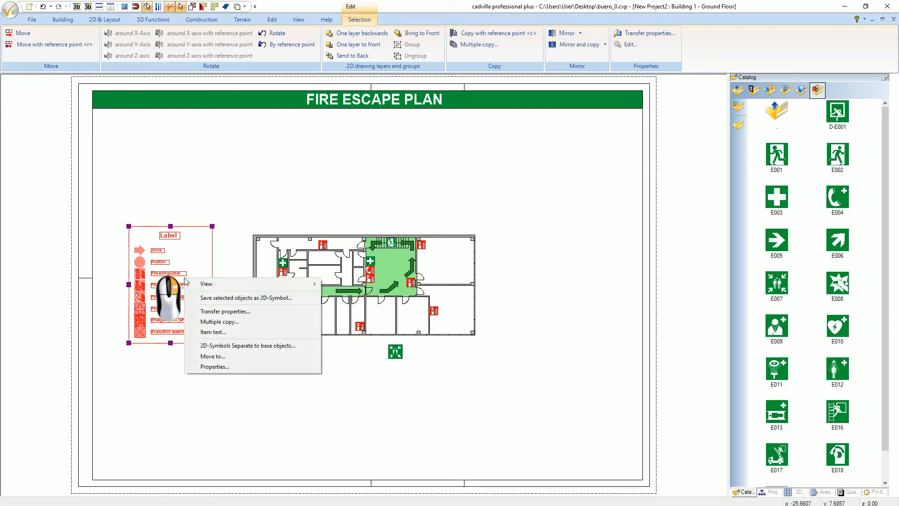
click(256, 366)
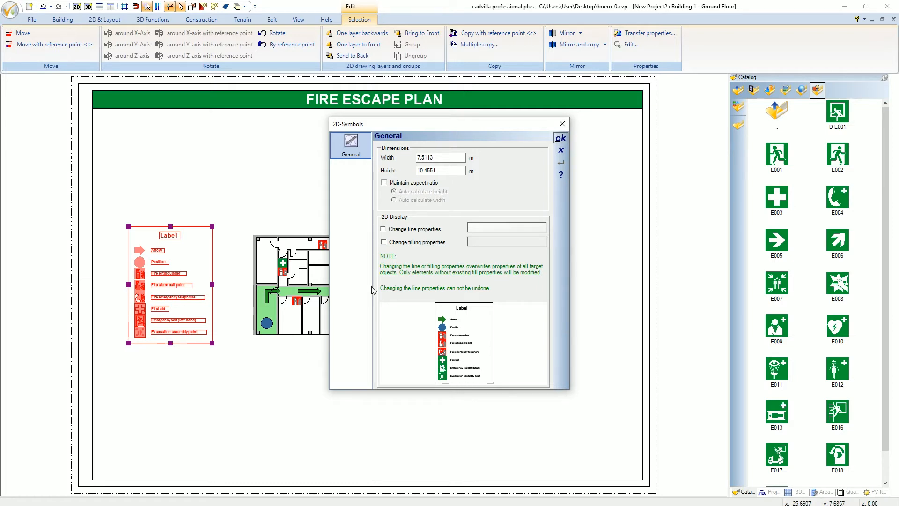
click(384, 183)
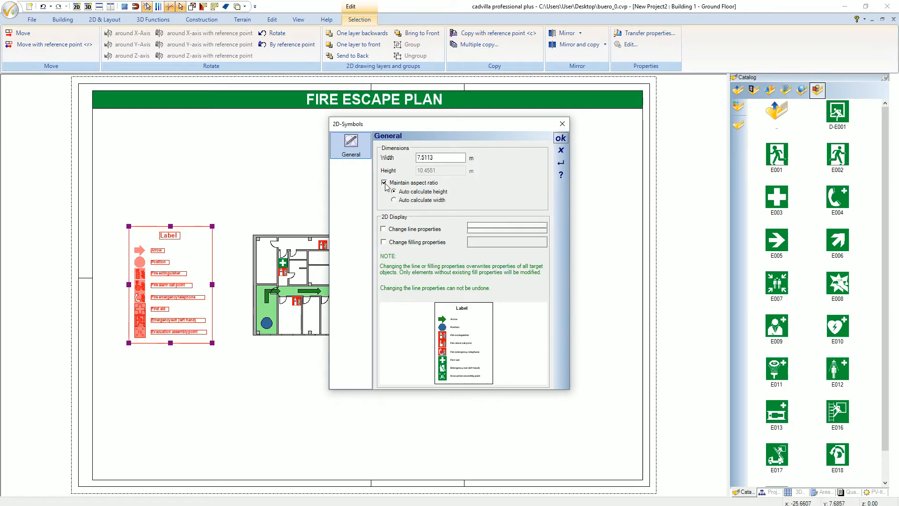
drag(438, 157, 422, 157)
key(BackSpace)
key(BackSpace)
key(BackSpace)
text(9)
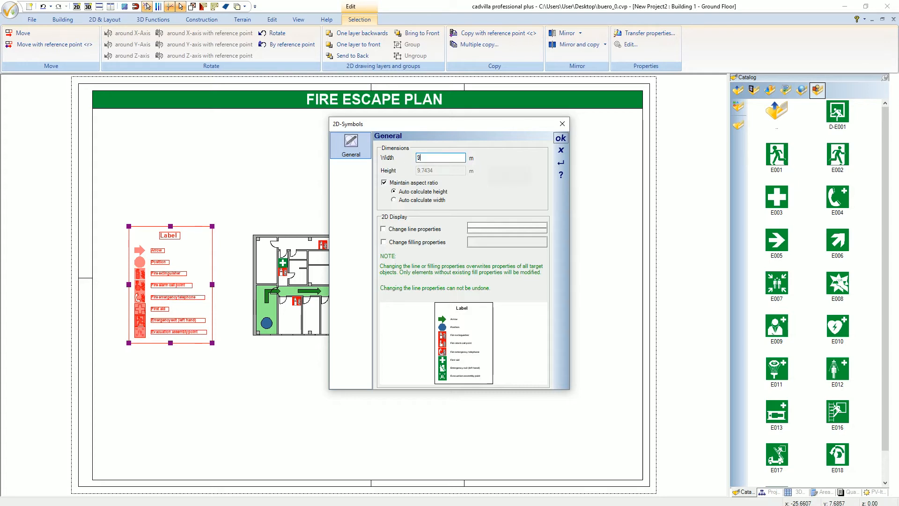
key(Tab)
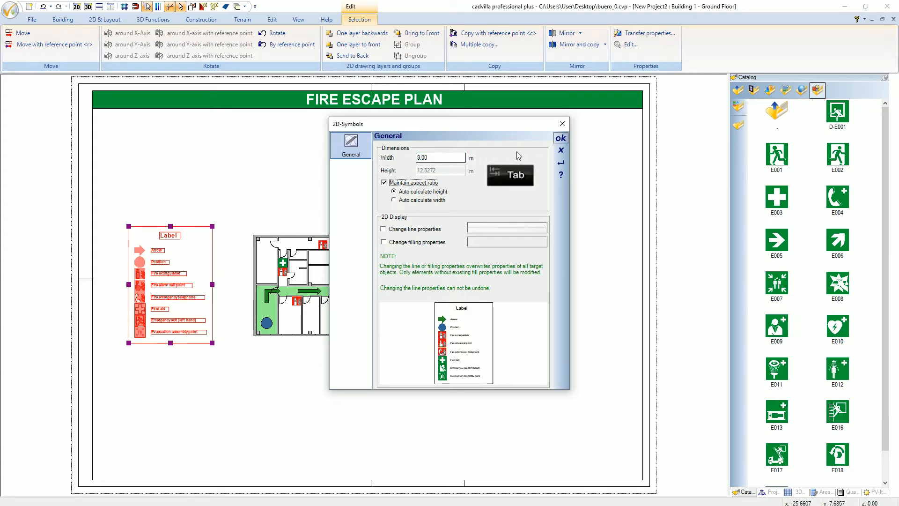
click(561, 139)
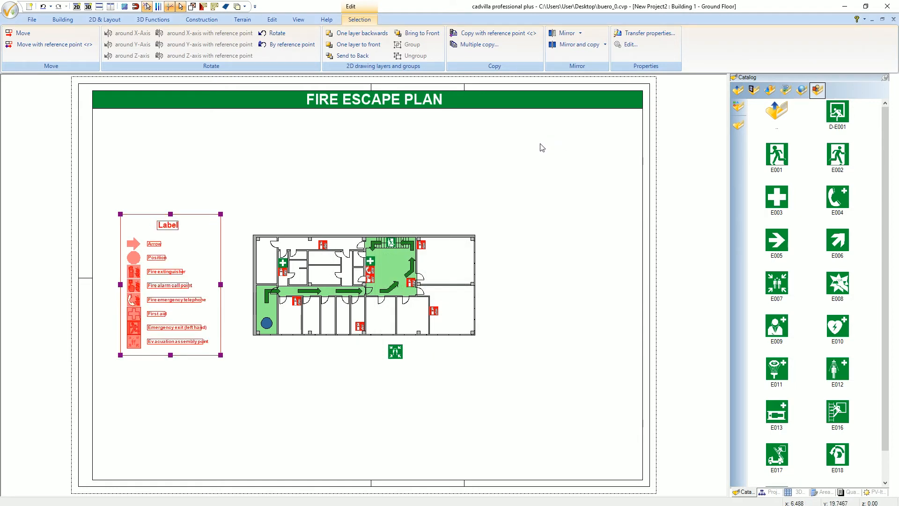
key(Escape)
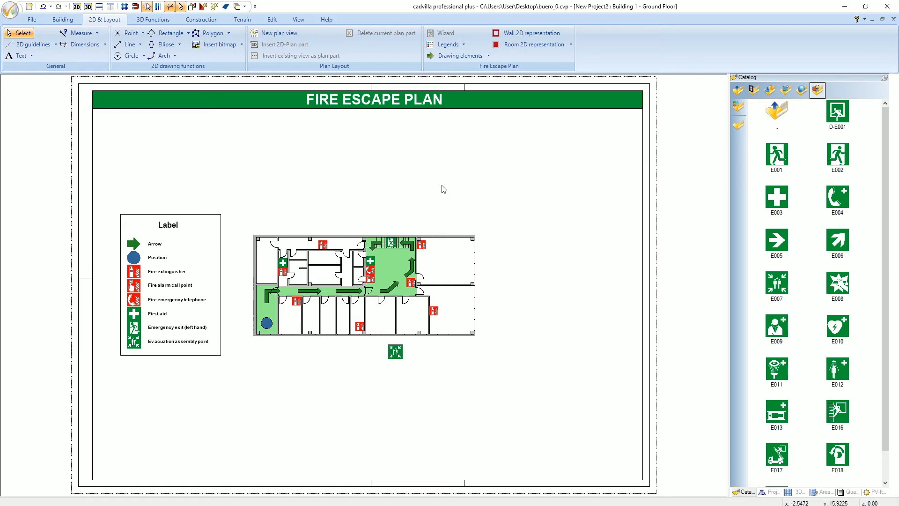
- Place the BR_A3-1_100 action plate from the en-GB DIN-A3 catalog at the upper right of the sheet, beside the building
double_click(776, 113)
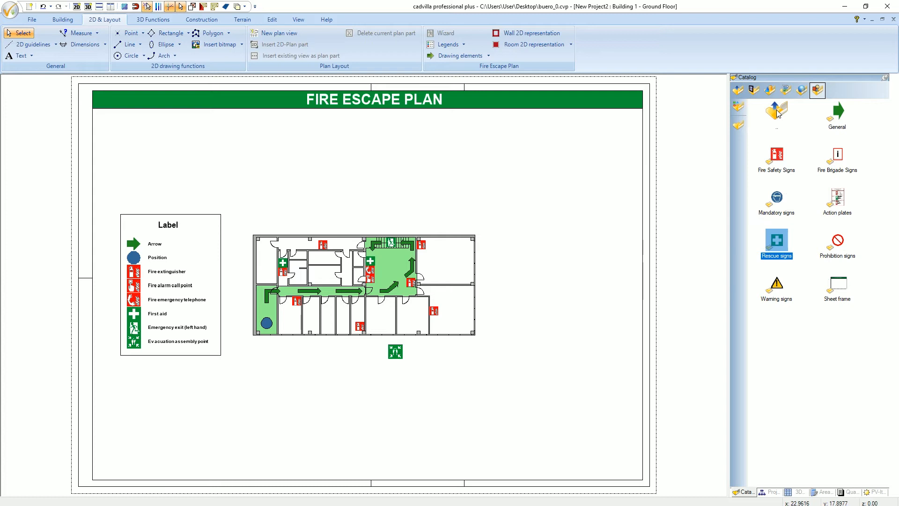
double_click(841, 202)
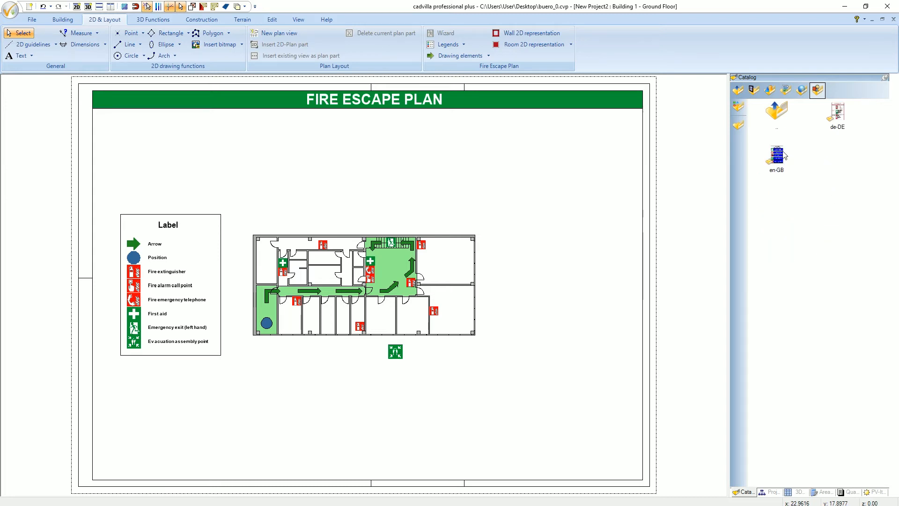
double_click(776, 154)
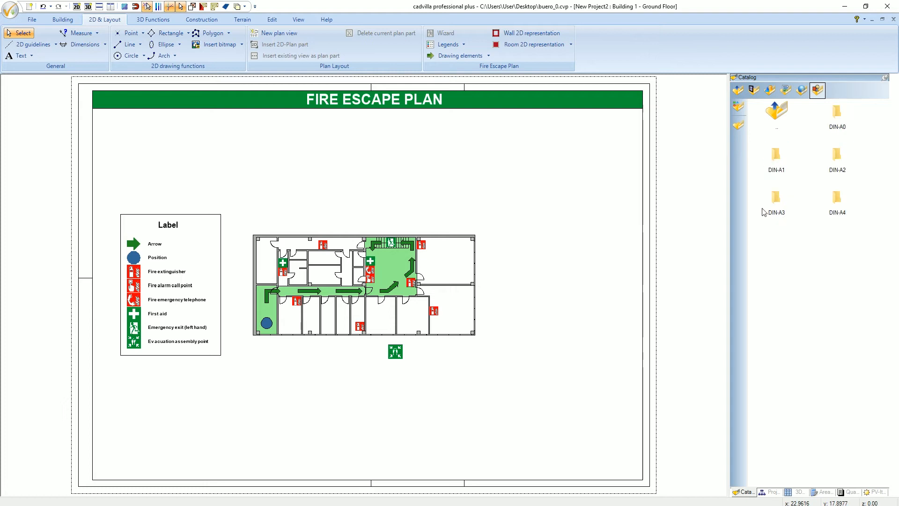
click(776, 198)
double_click(776, 198)
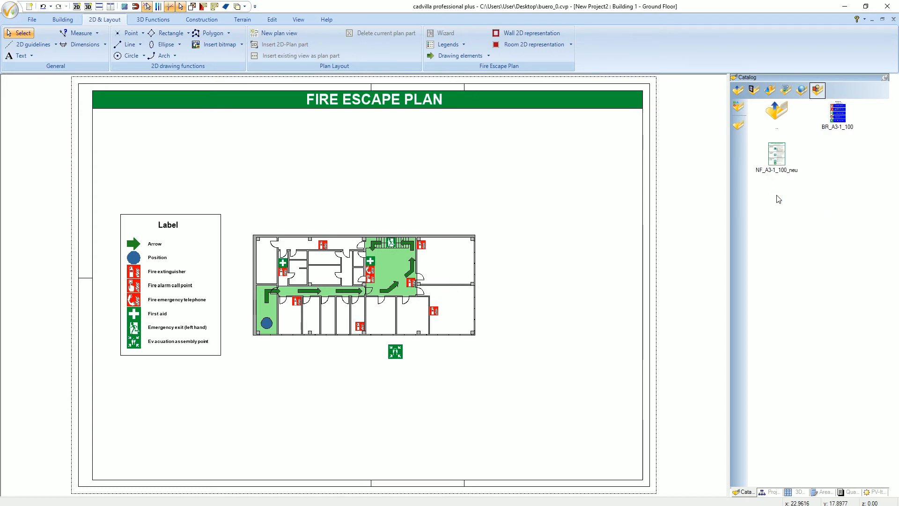
click(839, 116)
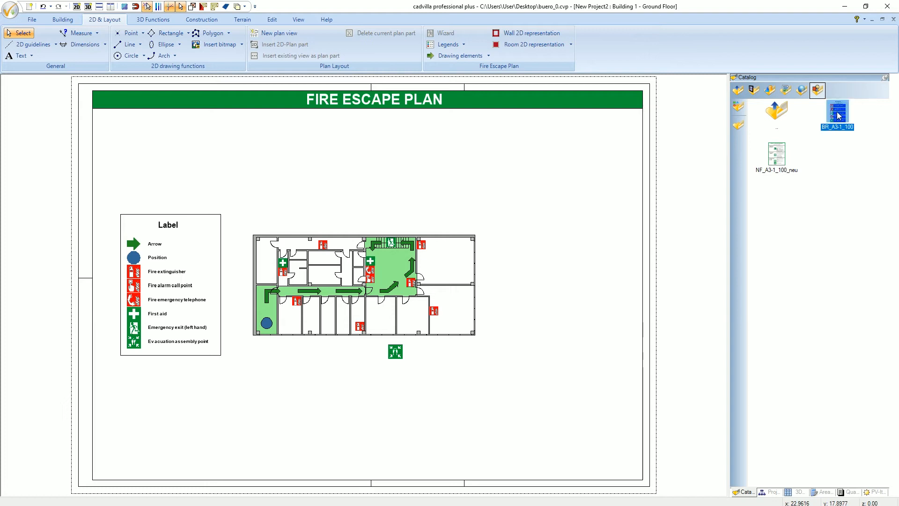
drag(839, 117, 554, 209)
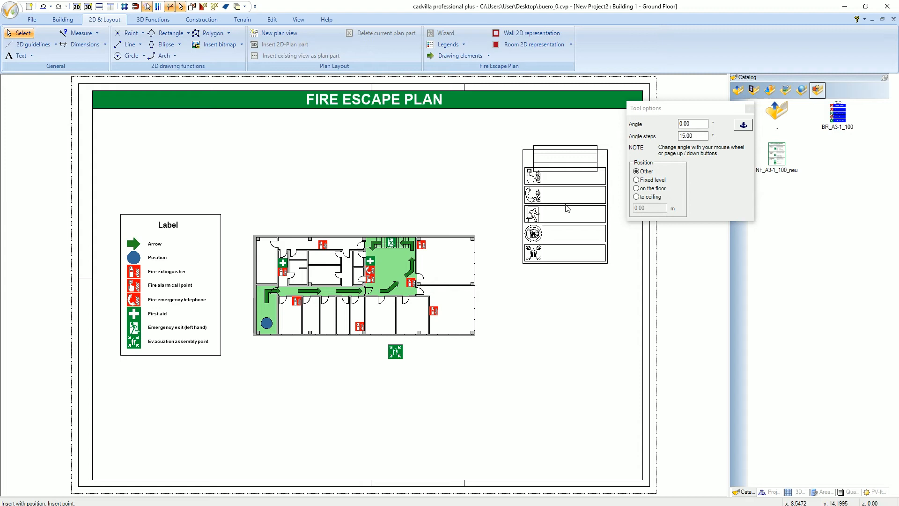
click(567, 209)
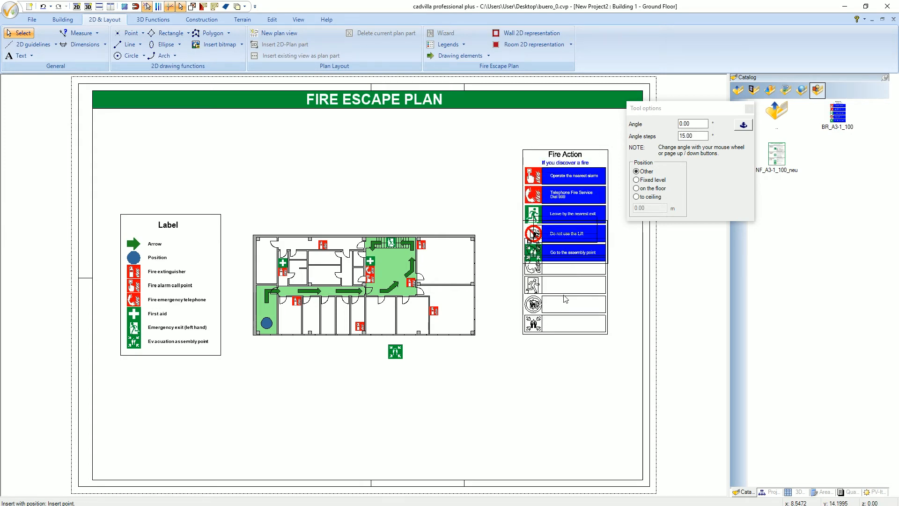
key(Escape)
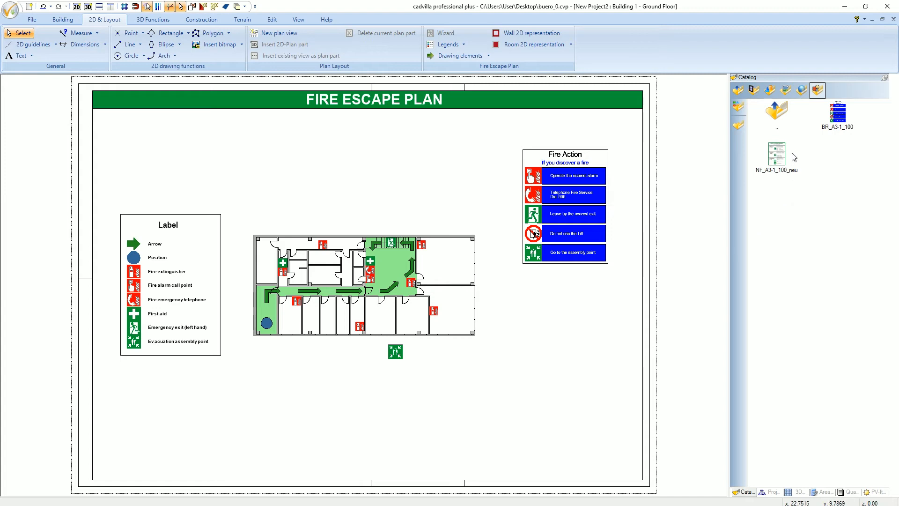
- Place the NF_A3-1_100_neu action plate directly below the Fire Action plate
click(777, 158)
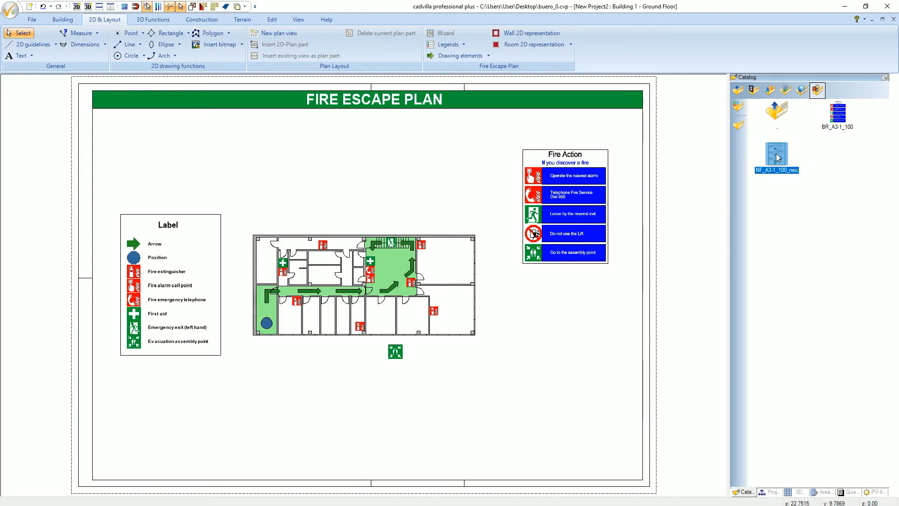
mouse_move(778, 158)
mouse_down()
mouse_move(743, 225)
mouse_move(560, 333)
mouse_up()
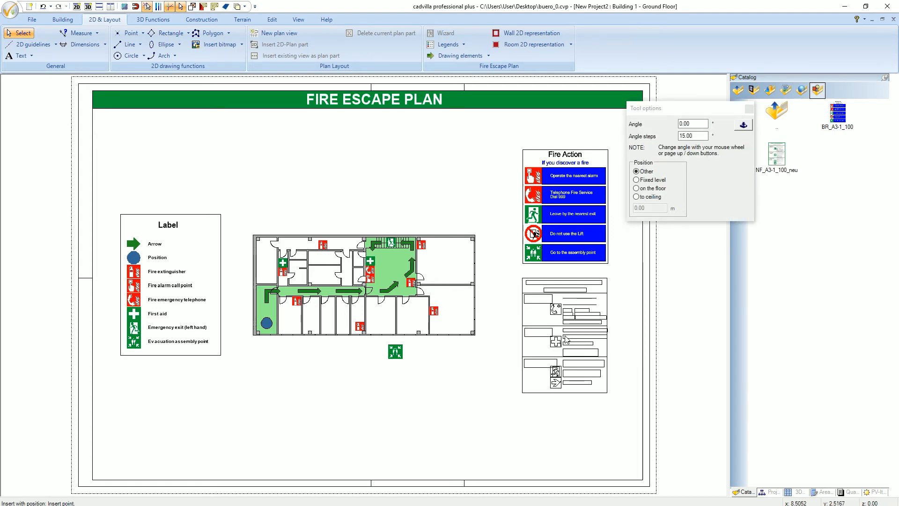
click(567, 338)
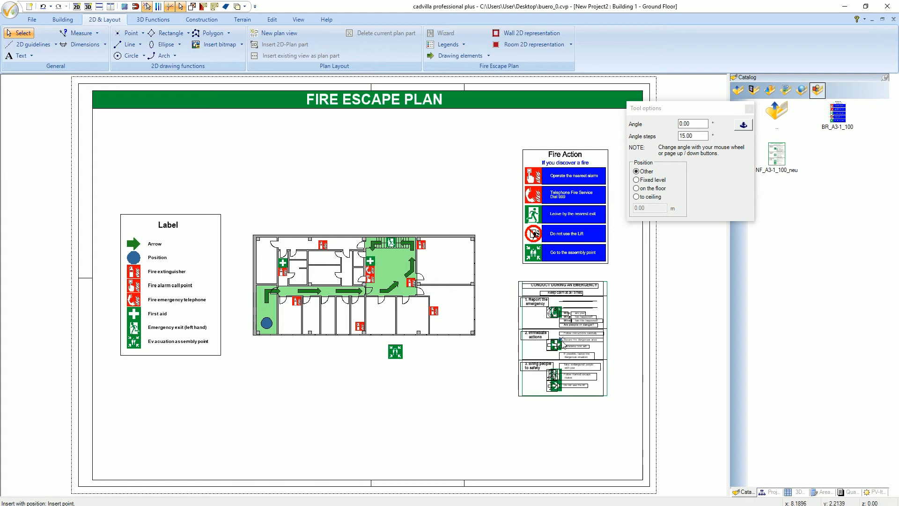
key(Escape)
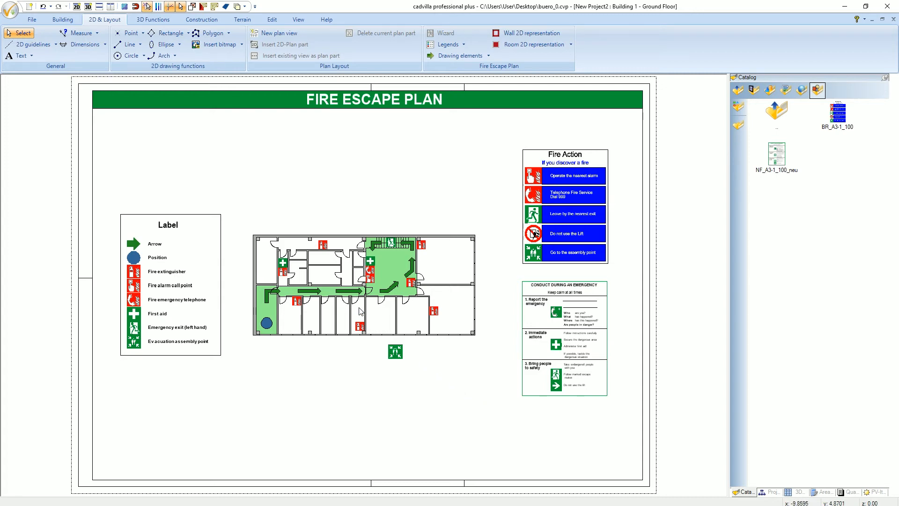
- Add a Position item text to the blue location marker, with its leader ending below the building
click(31, 56)
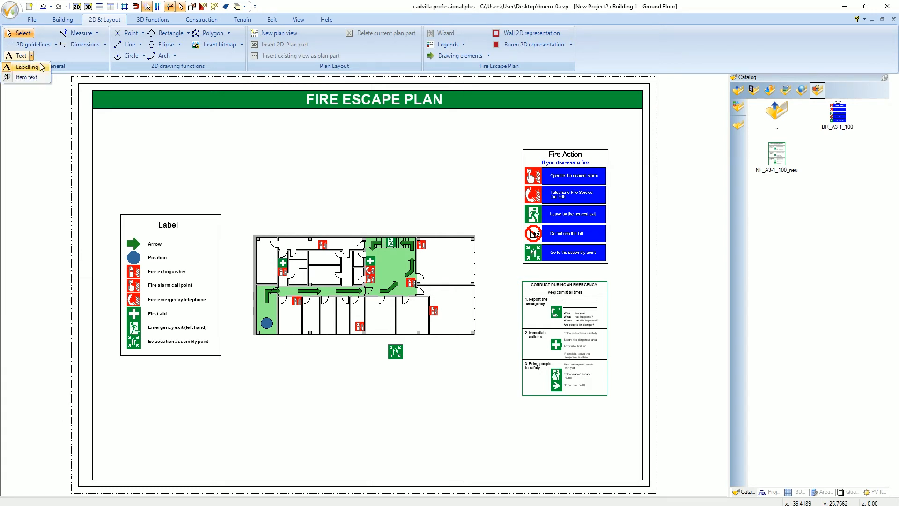
click(26, 77)
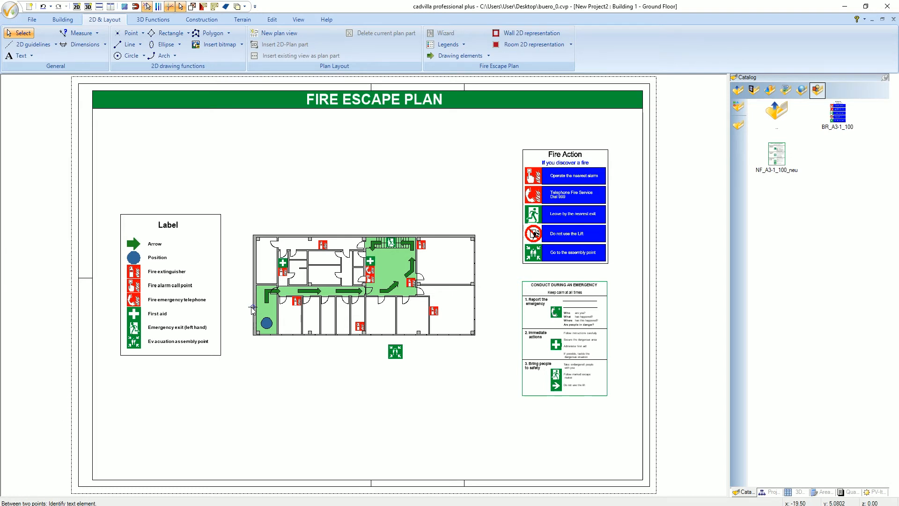
click(267, 323)
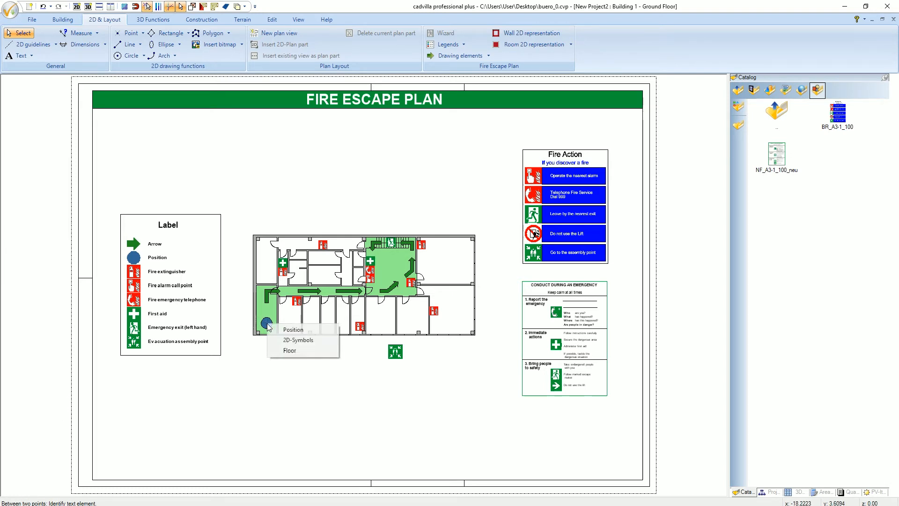
click(308, 332)
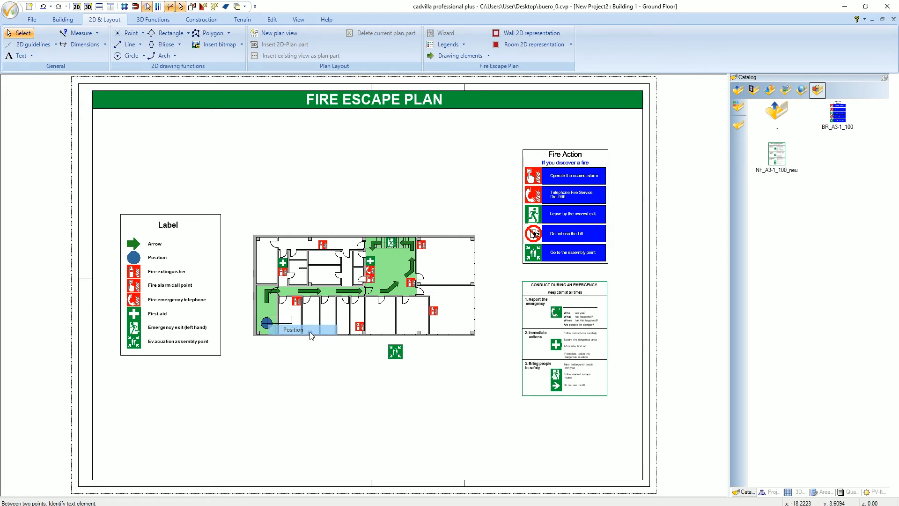
click(291, 374)
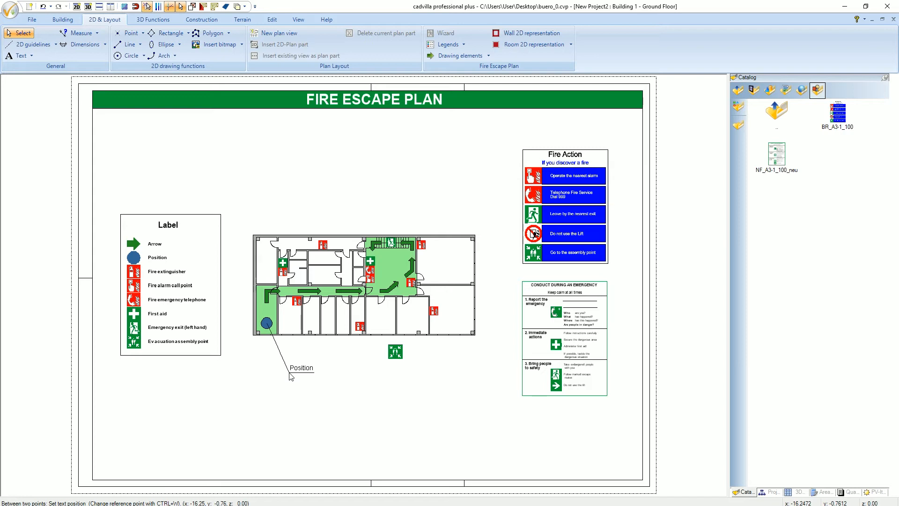
- Open the properties of the Position item text and view the available display types
key(Escape)
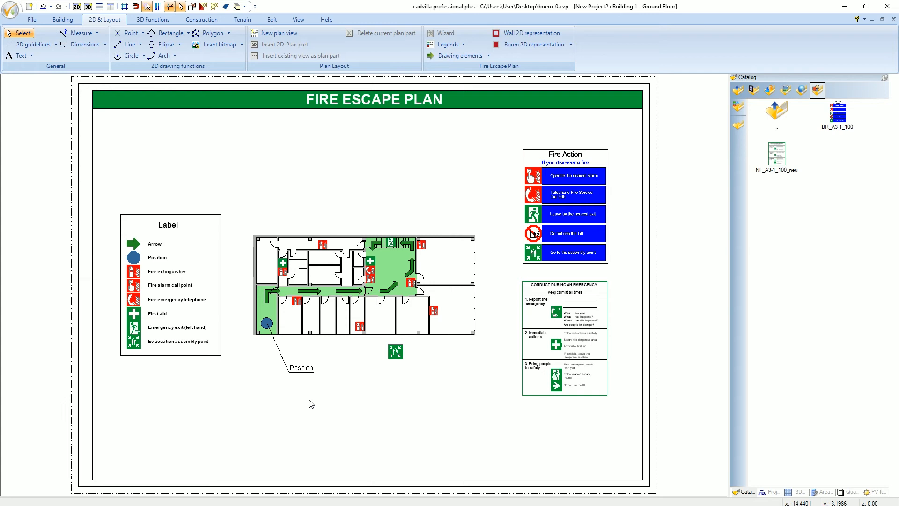
click(308, 371)
right_click(308, 373)
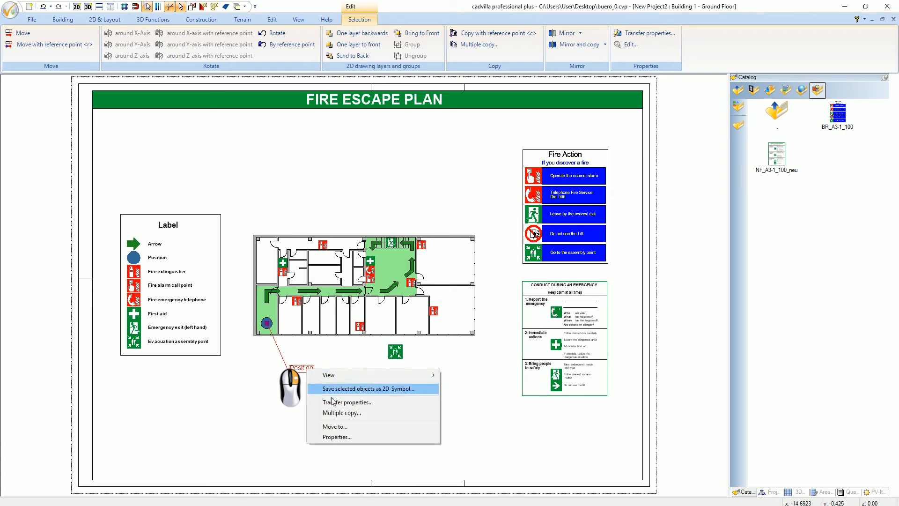
click(355, 437)
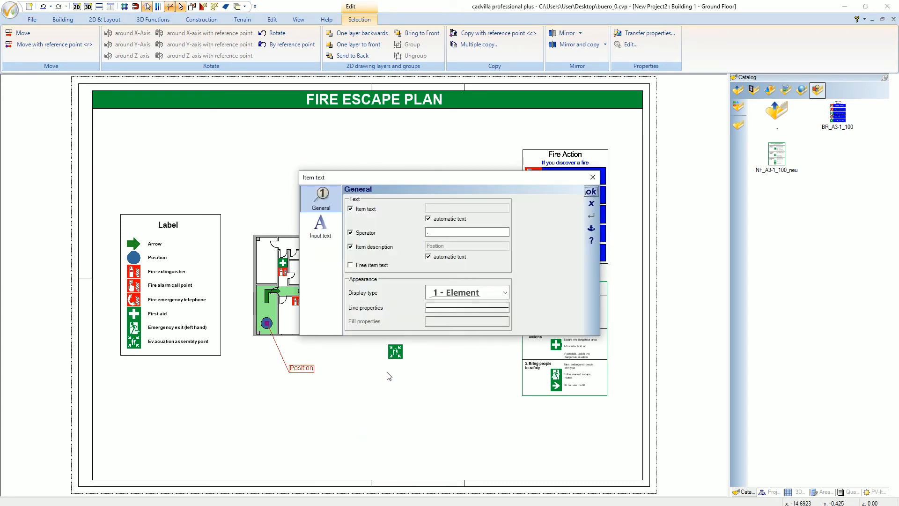
click(504, 292)
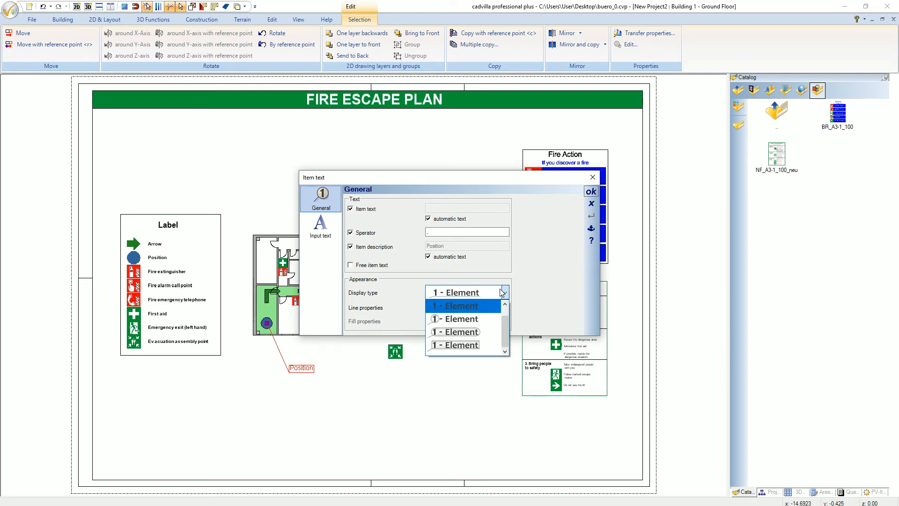
click(545, 273)
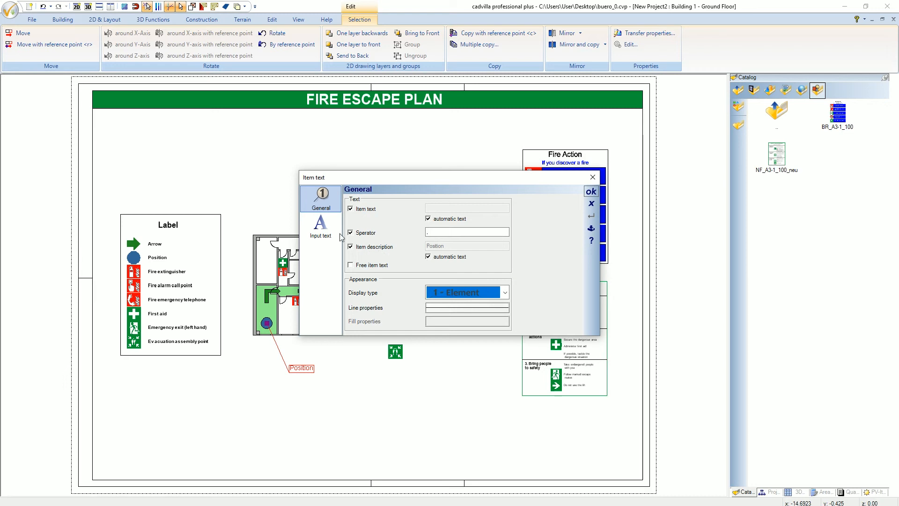
- Change the text colour of the Position item text to blue and apply the properties
click(324, 226)
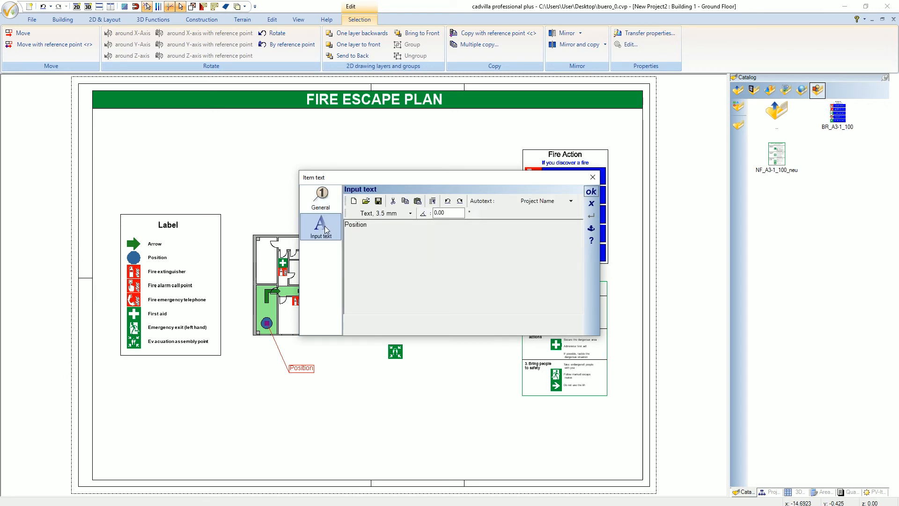
click(409, 213)
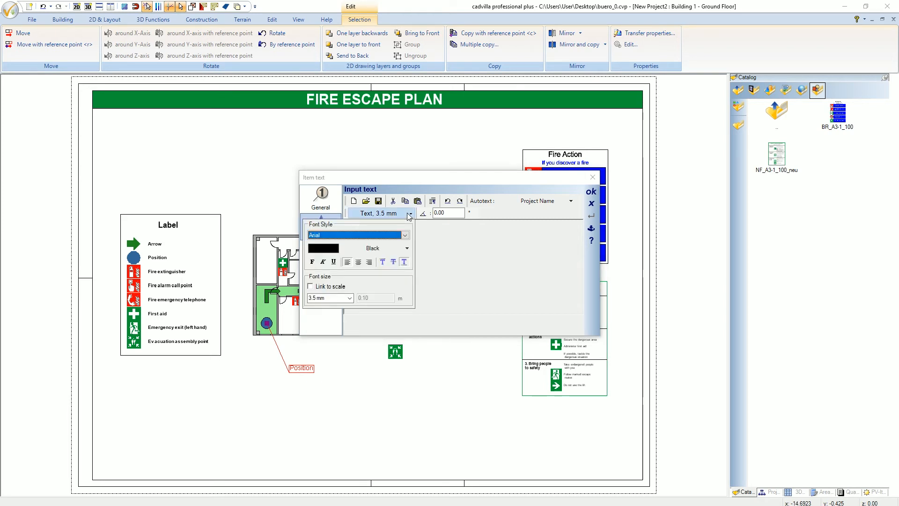
click(352, 249)
click(455, 179)
click(415, 264)
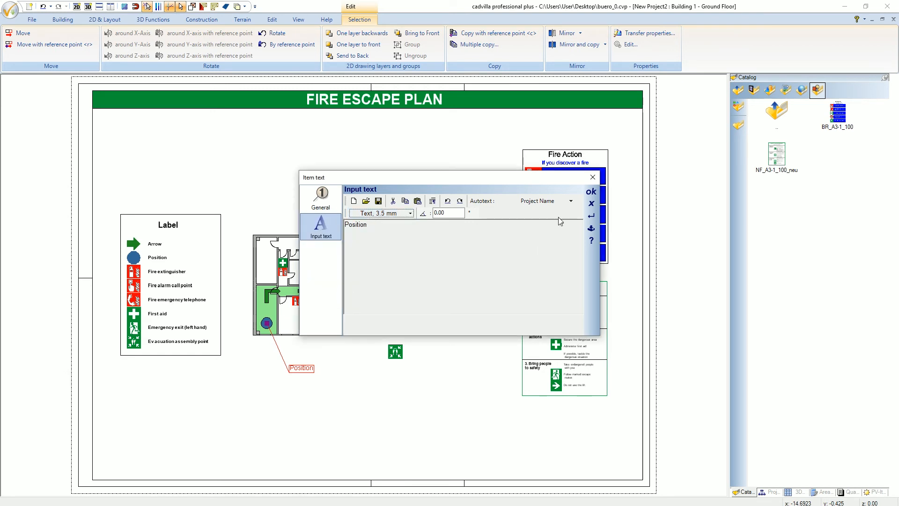
click(591, 193)
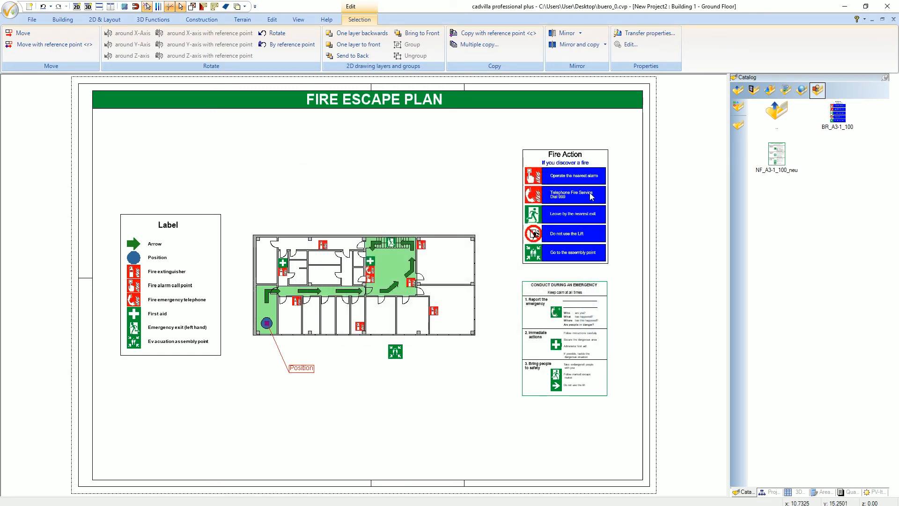
click(347, 370)
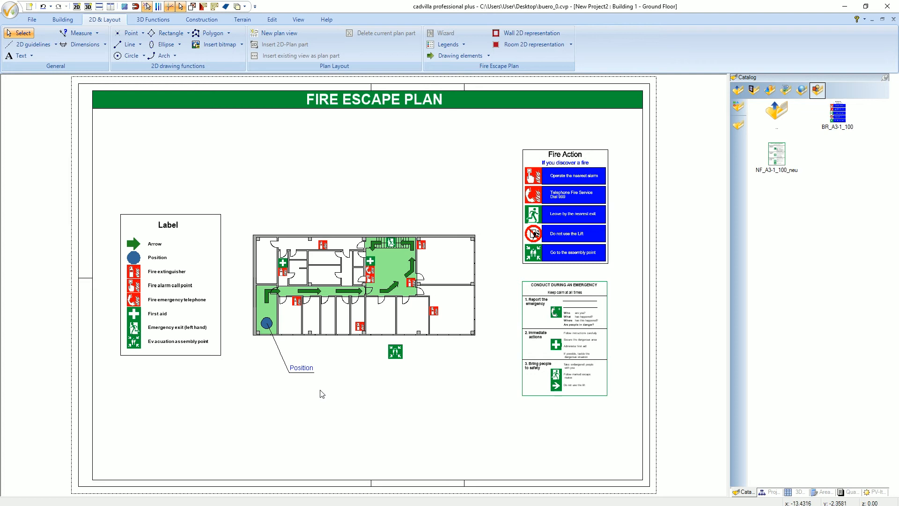
- Start a labelling text above the building reading "Office Building Salzburg, 2. Floor - Meeting room 3"
click(32, 56)
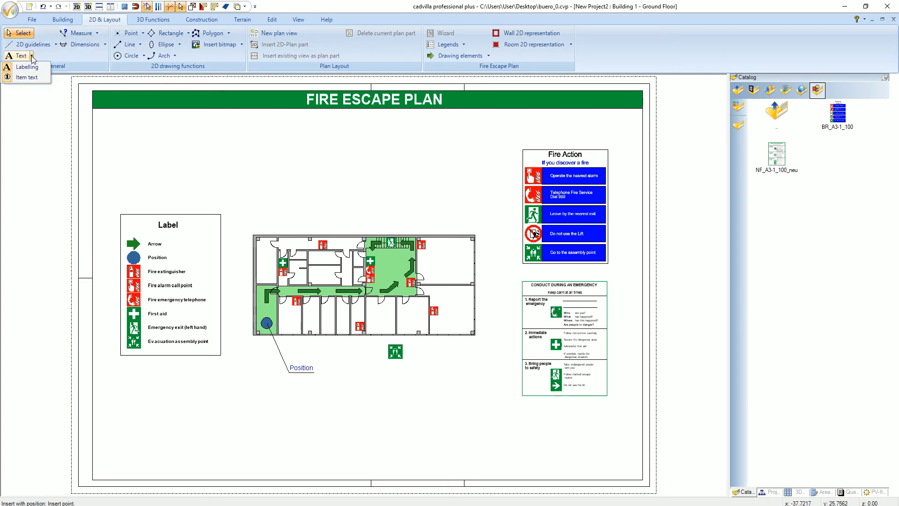
click(27, 67)
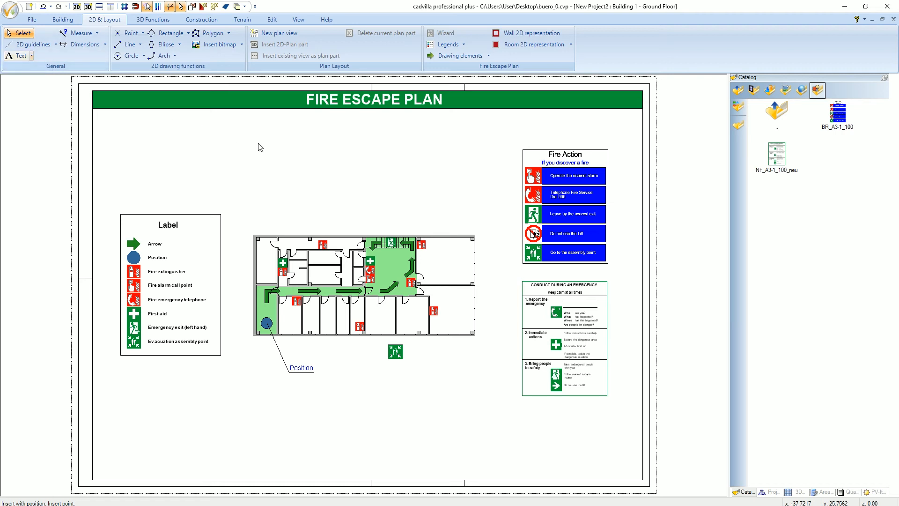
click(282, 190)
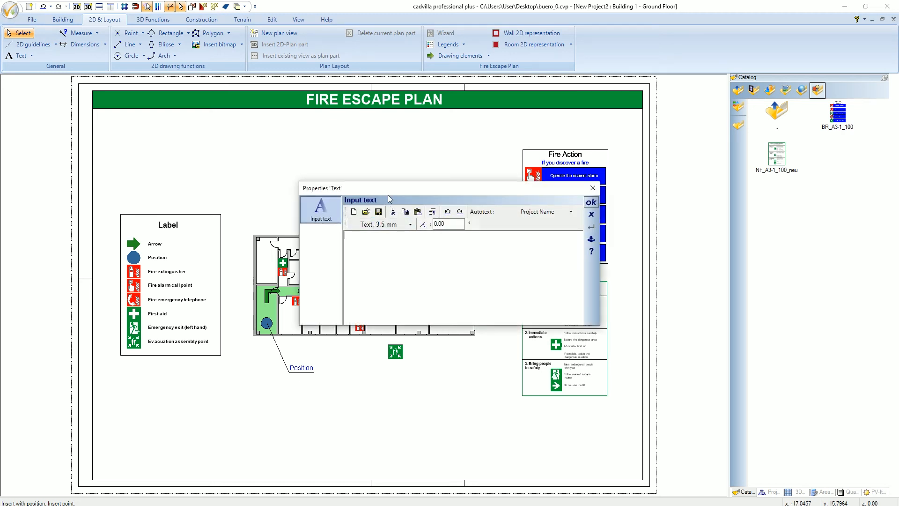
text(Office Building Salzburg, 2. Floor - Meeting r)
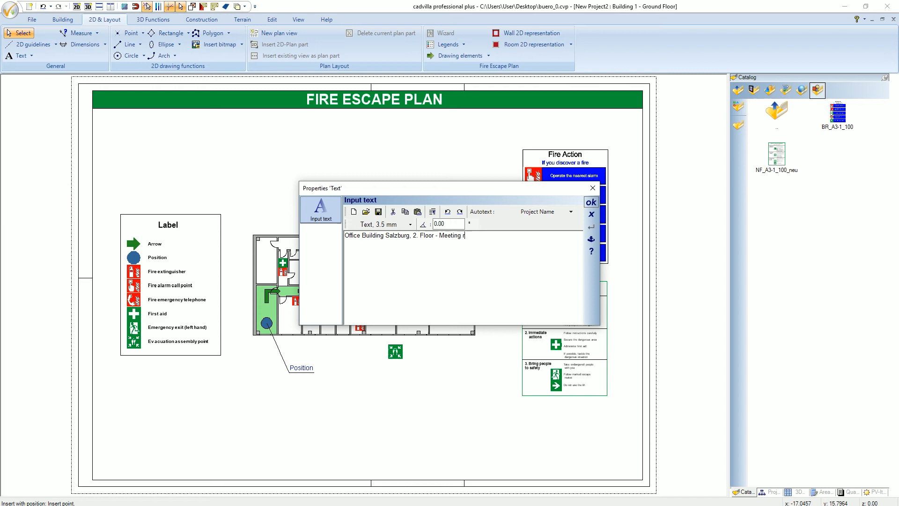
text(oom 3)
- Format the building heading as bold with a 5 mm font size and insert it
click(411, 226)
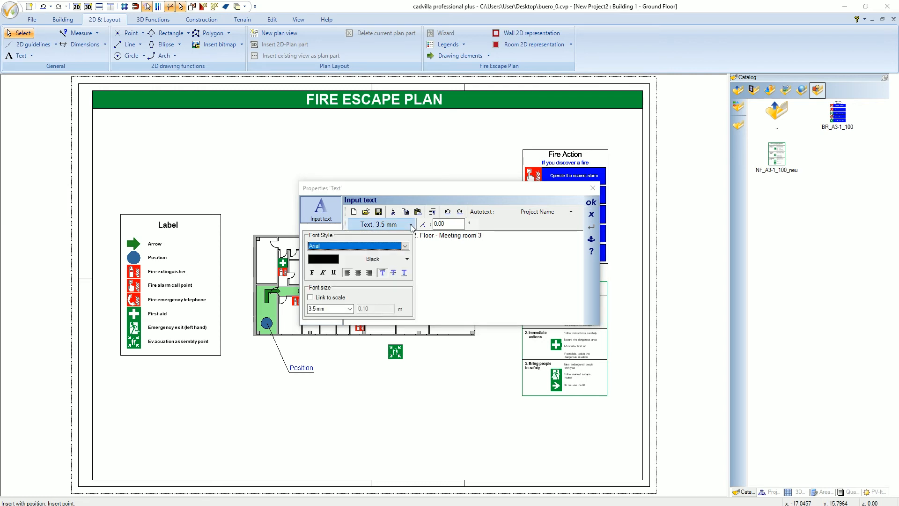
click(338, 308)
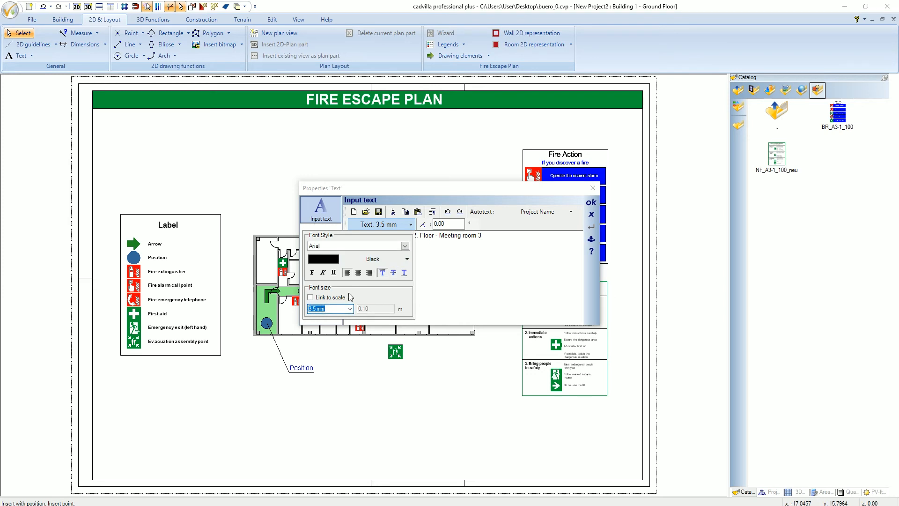
text(5)
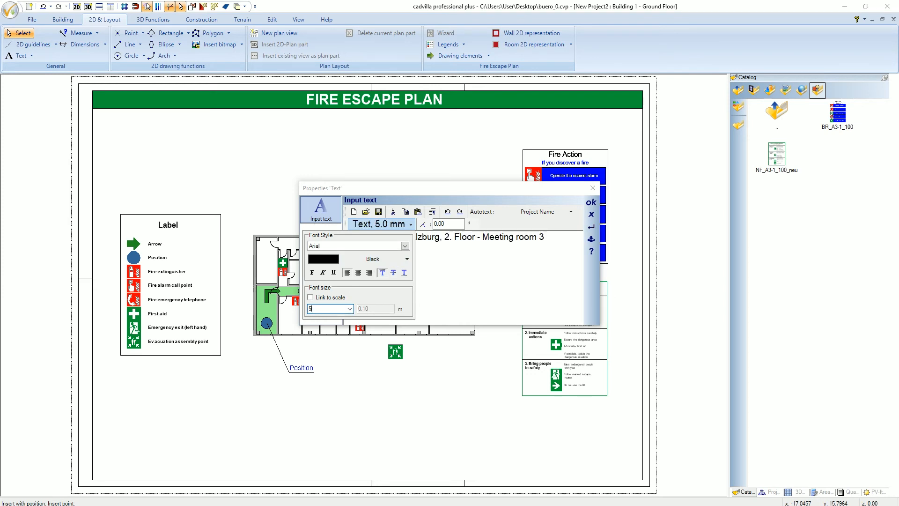
click(313, 274)
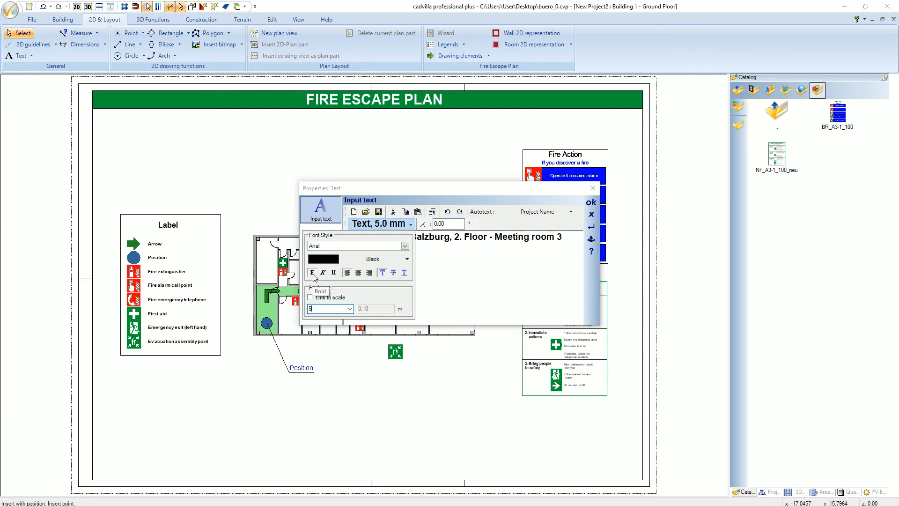
click(592, 204)
click(591, 203)
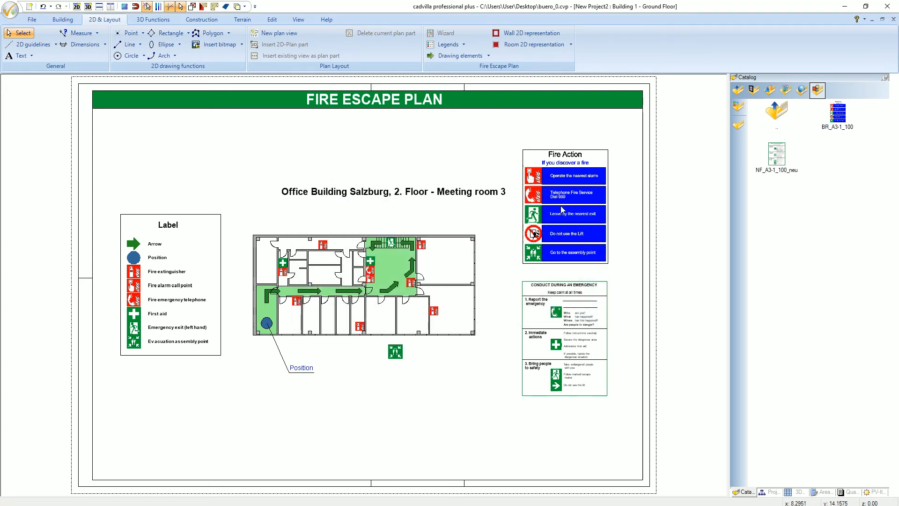
- Move the building heading about 2.31 m horizontally to the left so it is centred above the floor plan
click(422, 197)
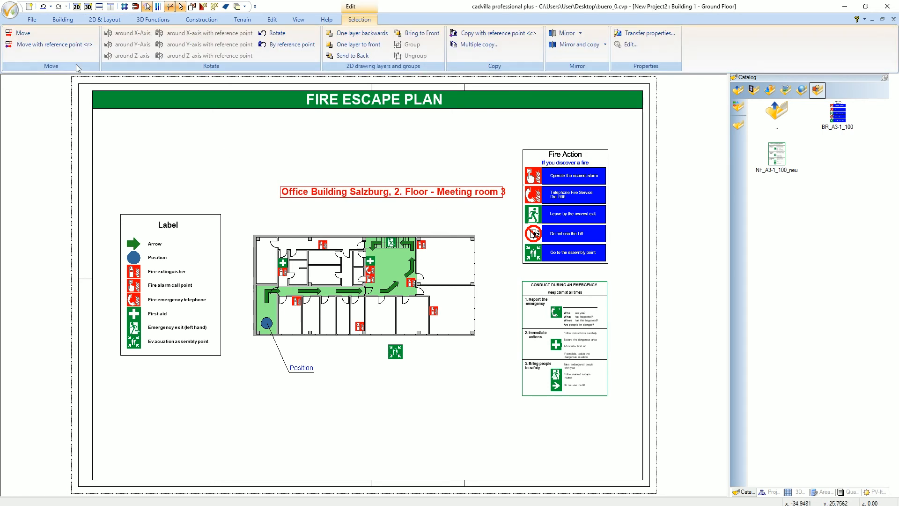
click(72, 46)
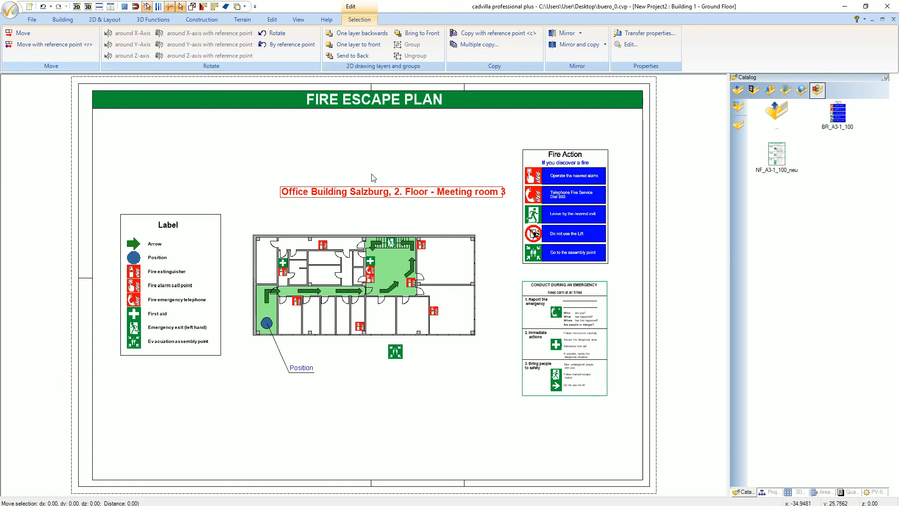
click(382, 187)
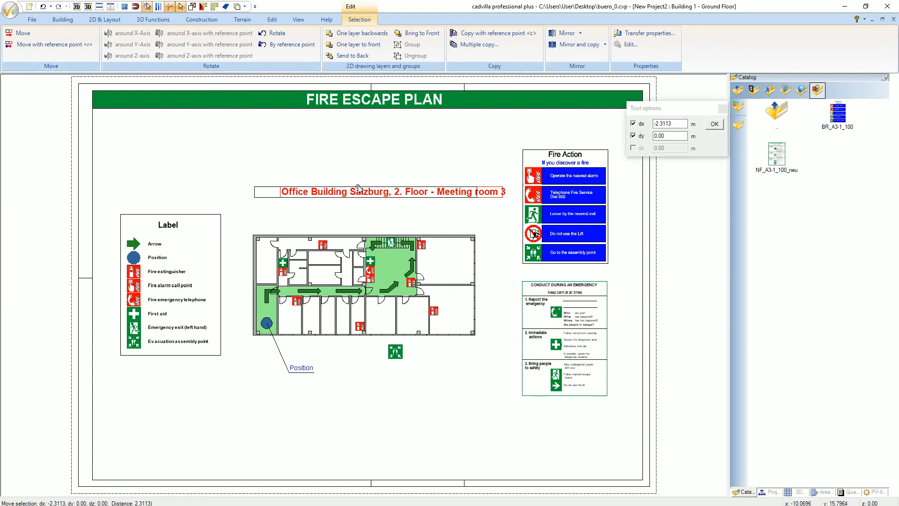
click(358, 189)
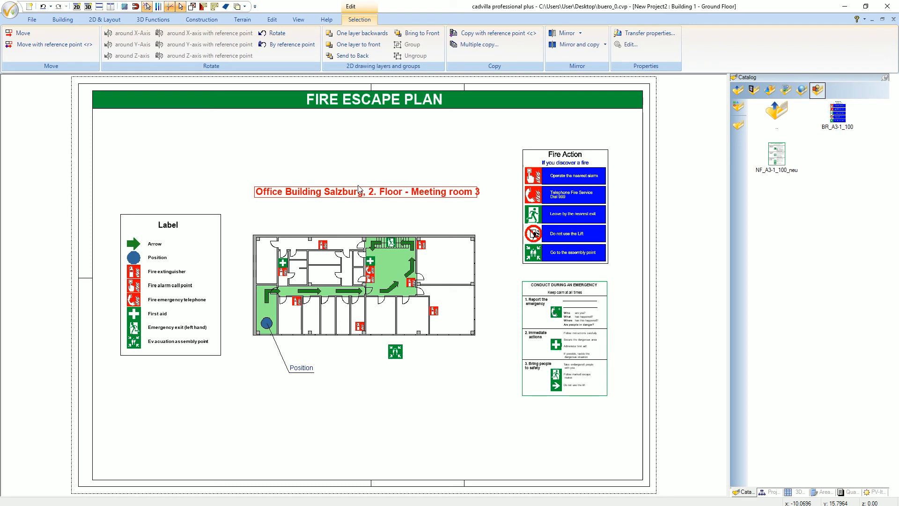
key(Escape)
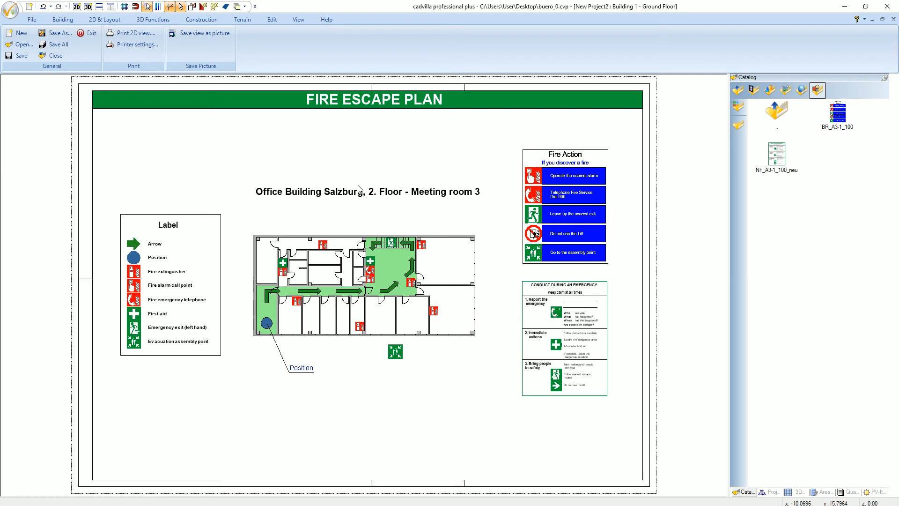
- Start a labelling text to the right of the assembly point sign reading "Evacuation assembly point"
click(104, 21)
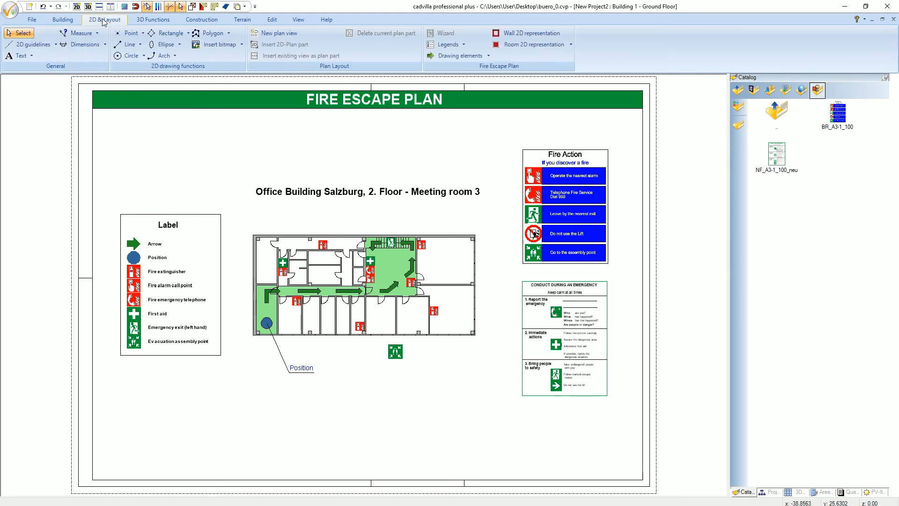
click(31, 56)
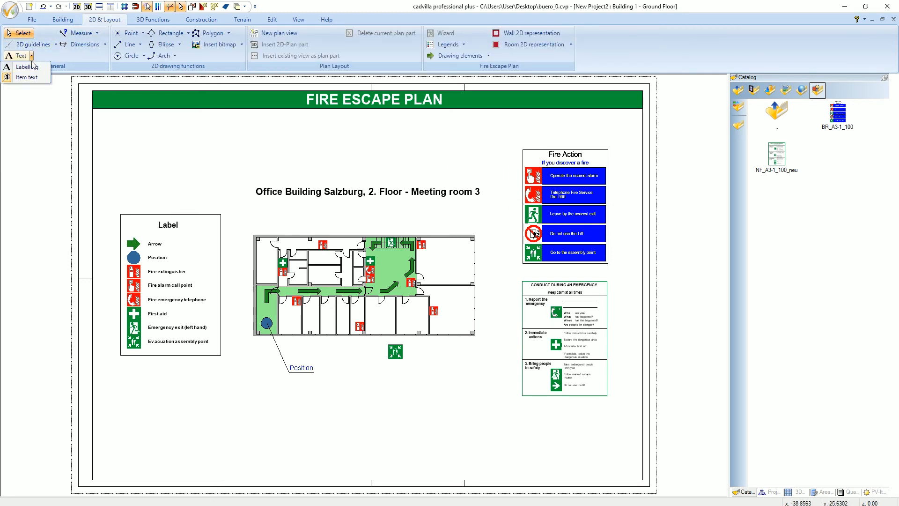
click(27, 67)
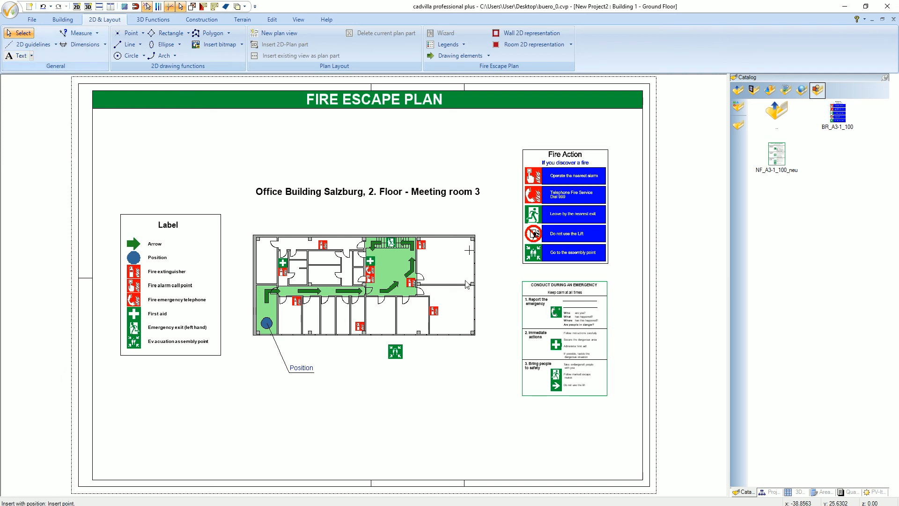
click(417, 355)
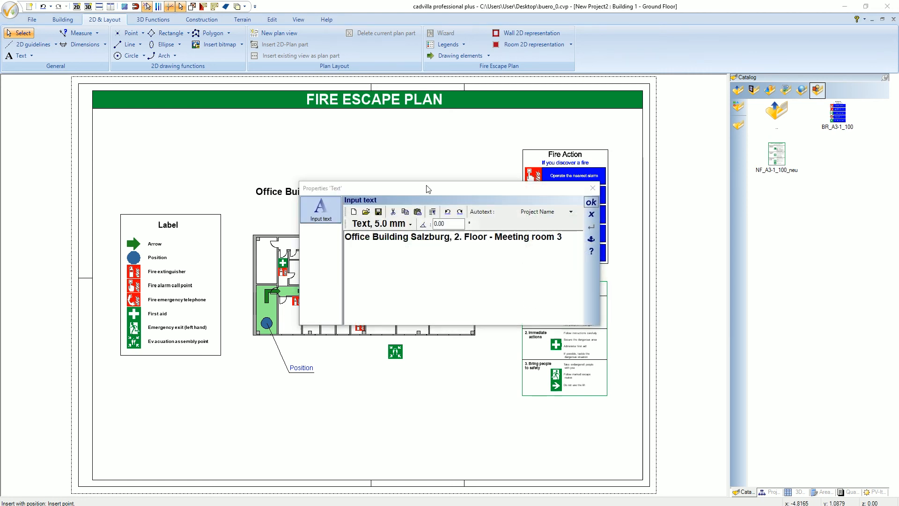
drag(564, 236, 344, 238)
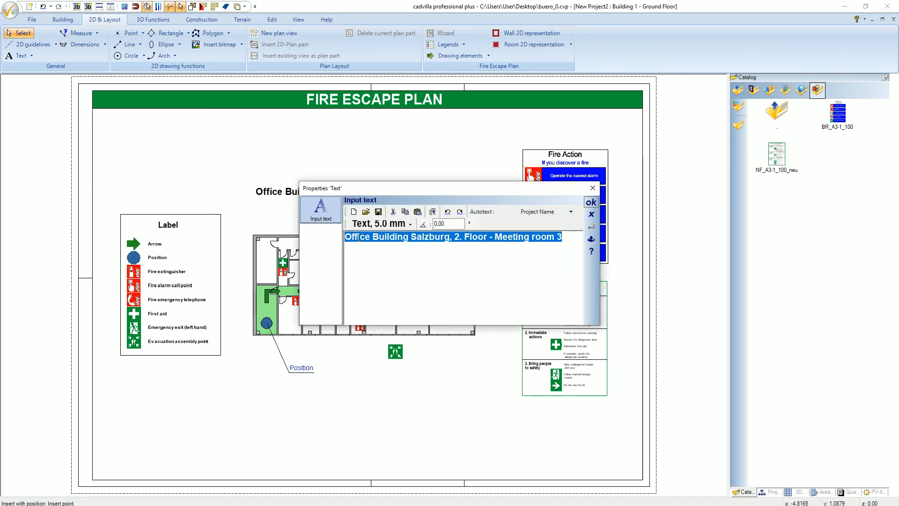
text(Evac)
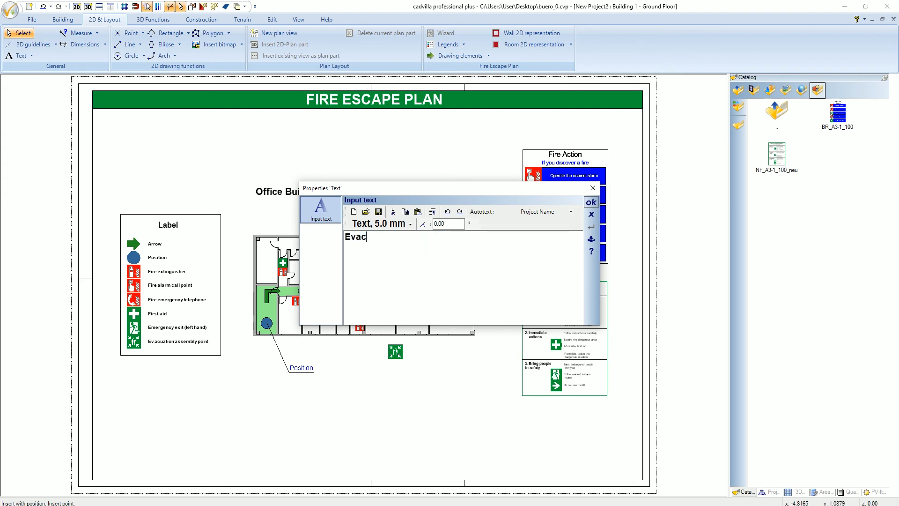
text(uation assembly point)
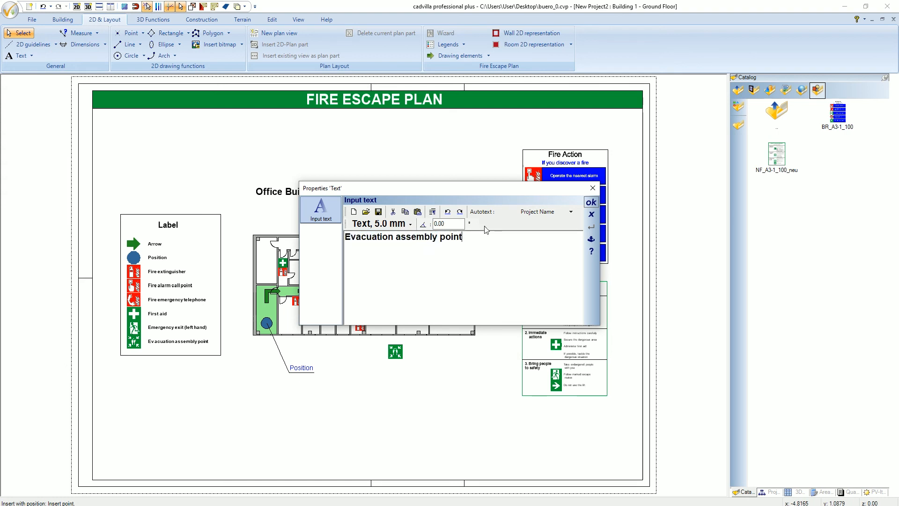
- Set the assembly point label to a 4 mm font size without bold and insert it
click(395, 224)
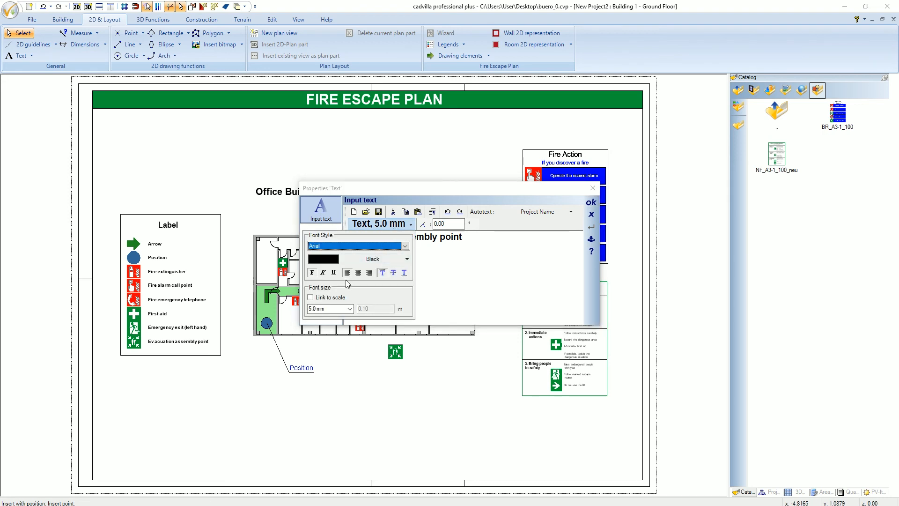
drag(335, 310, 297, 309)
text(4)
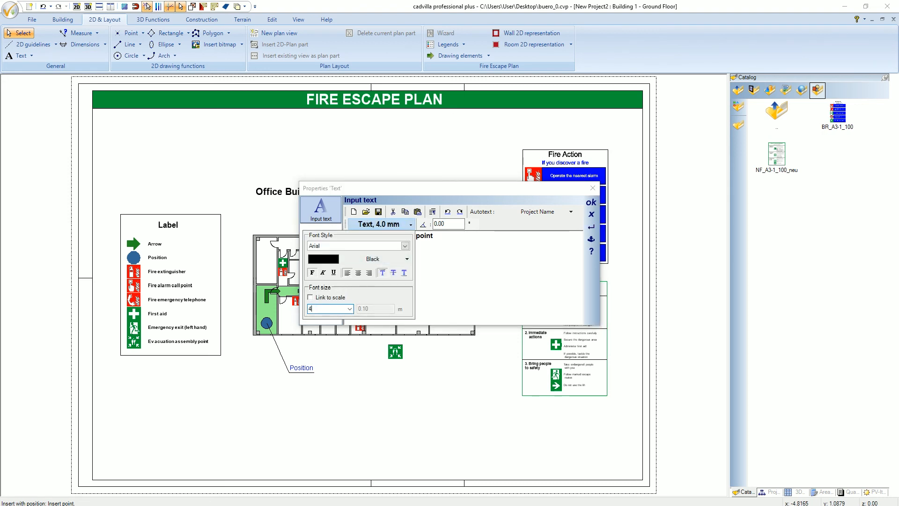
click(314, 274)
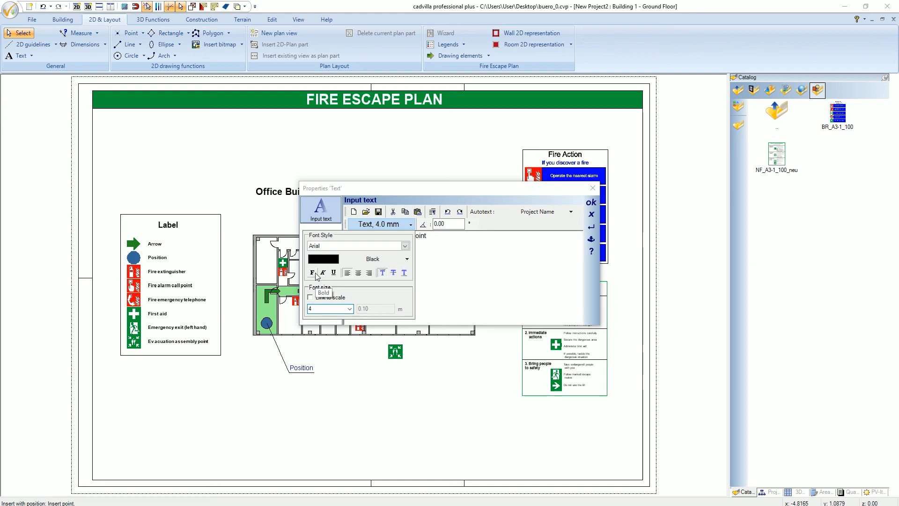
click(587, 204)
click(589, 203)
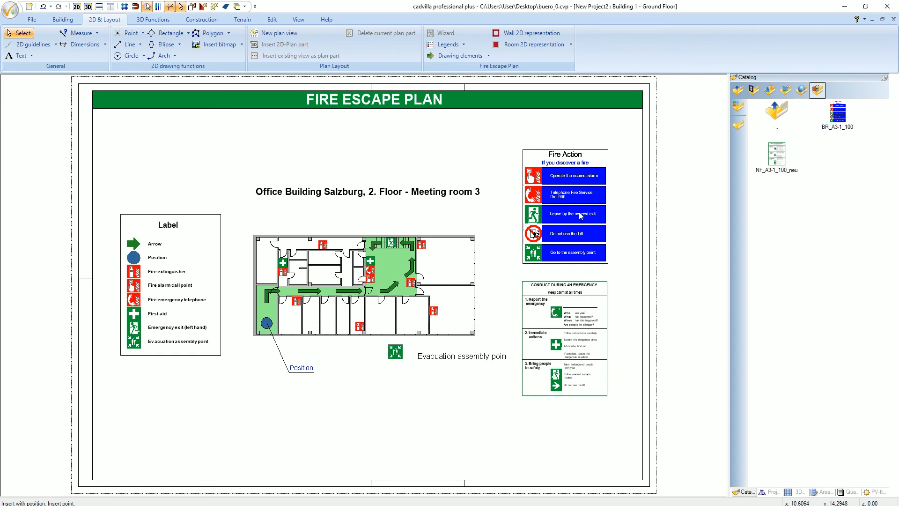
- Move the "Evacuation assembly point" label about 0.50 m left and 0.59 m up, aligning it beside the assembly point sign
key(Escape)
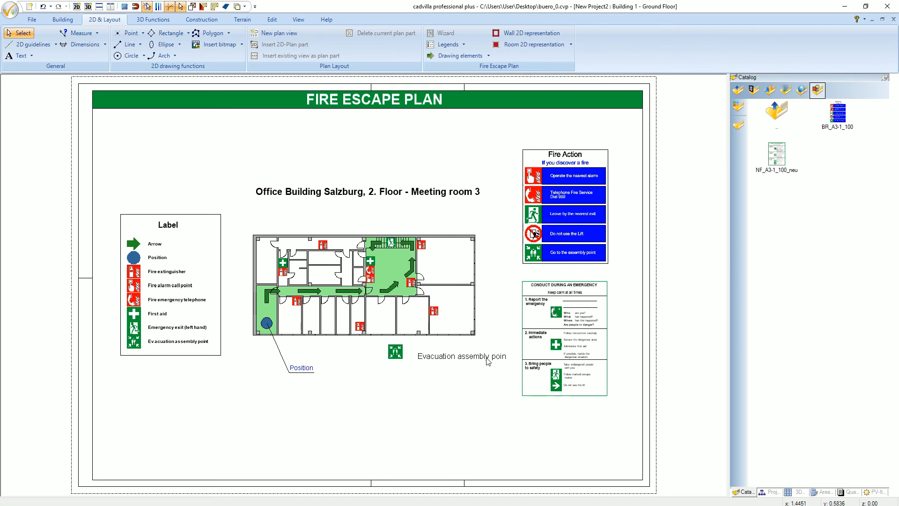
click(487, 360)
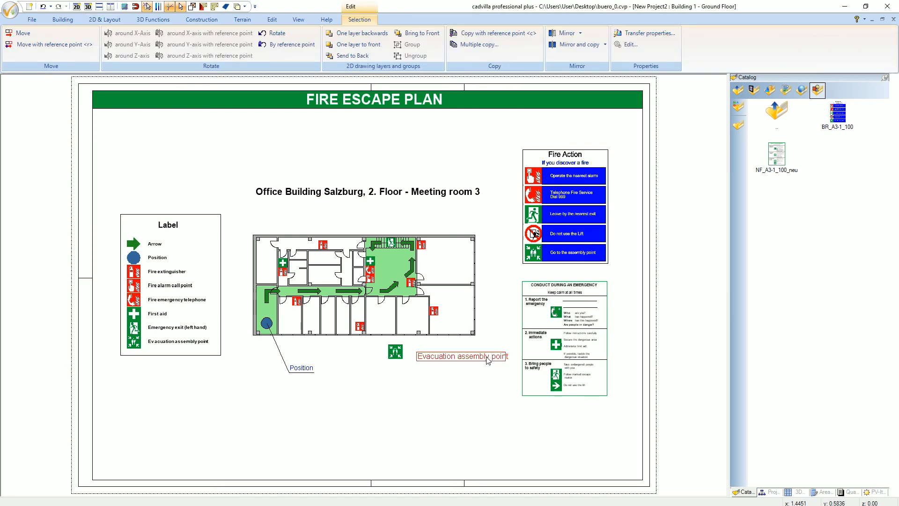
key(r)
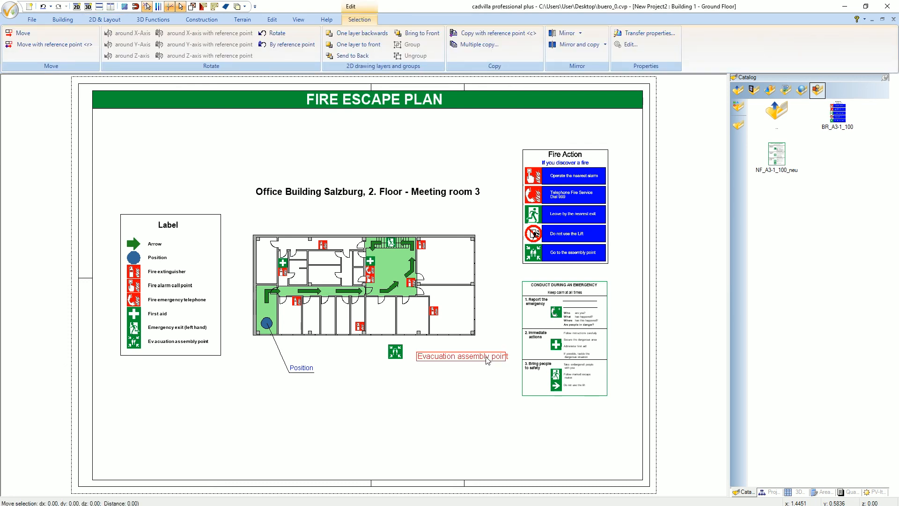
click(417, 352)
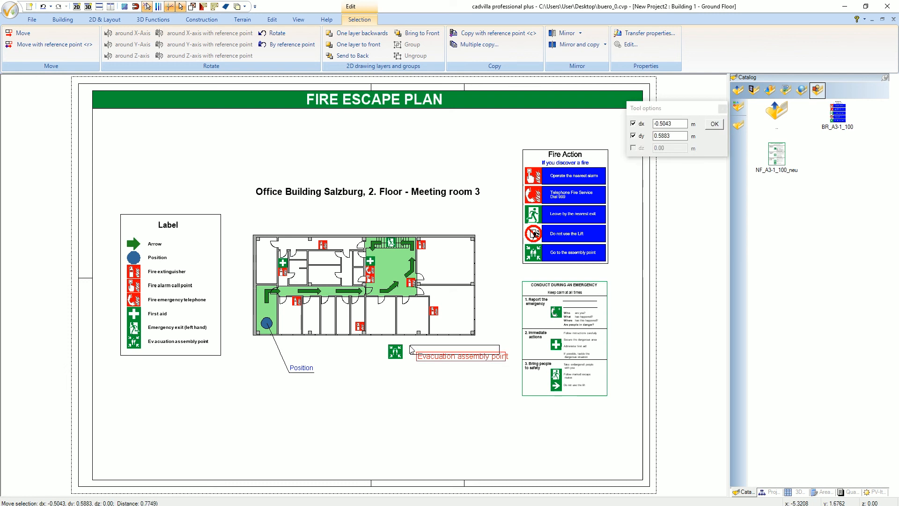
click(410, 350)
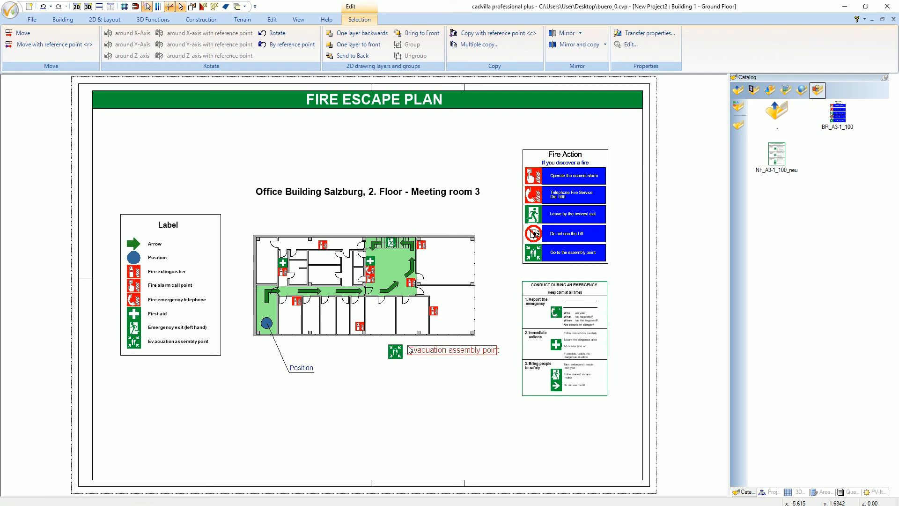
key(Escape)
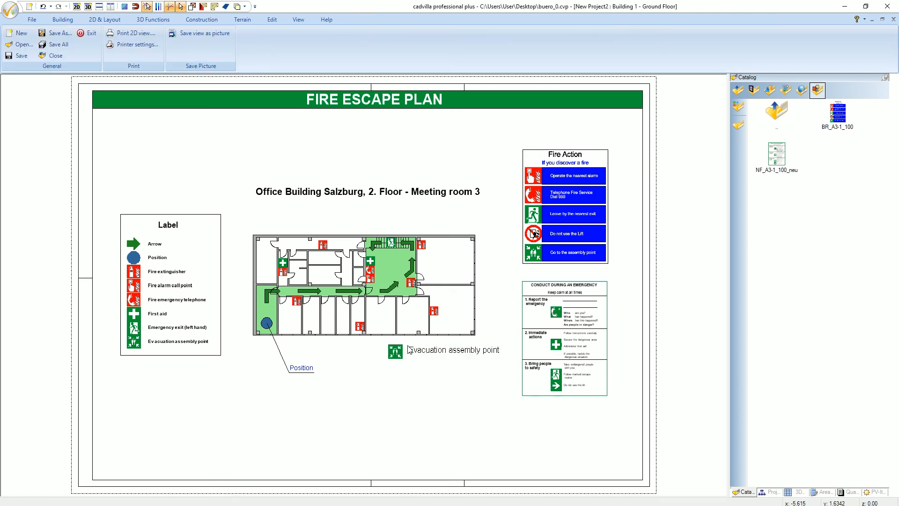